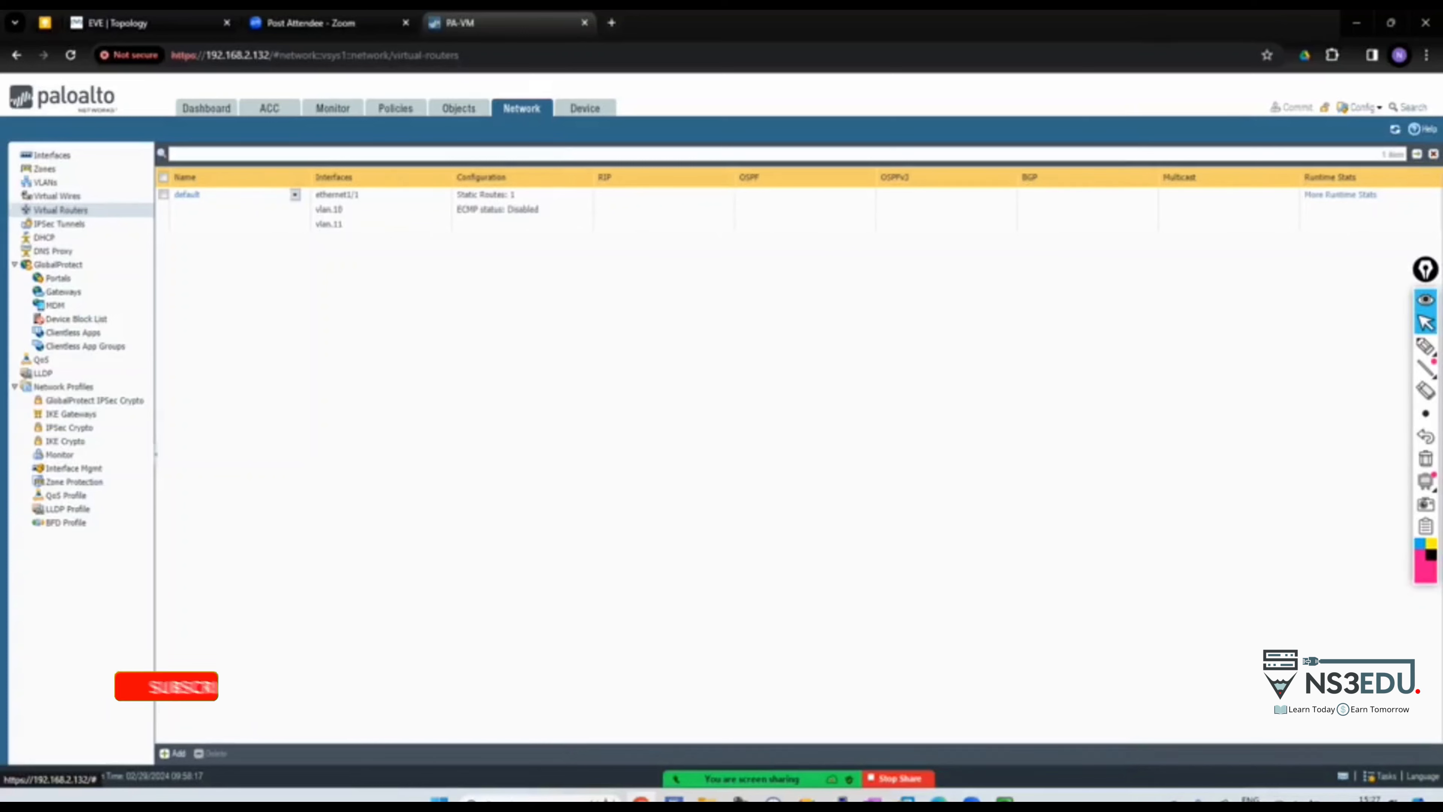
Open the default virtual router, then add and remove a loopback row, keeping ethernet1/1, vlan.10, vlan.11
click(187, 194)
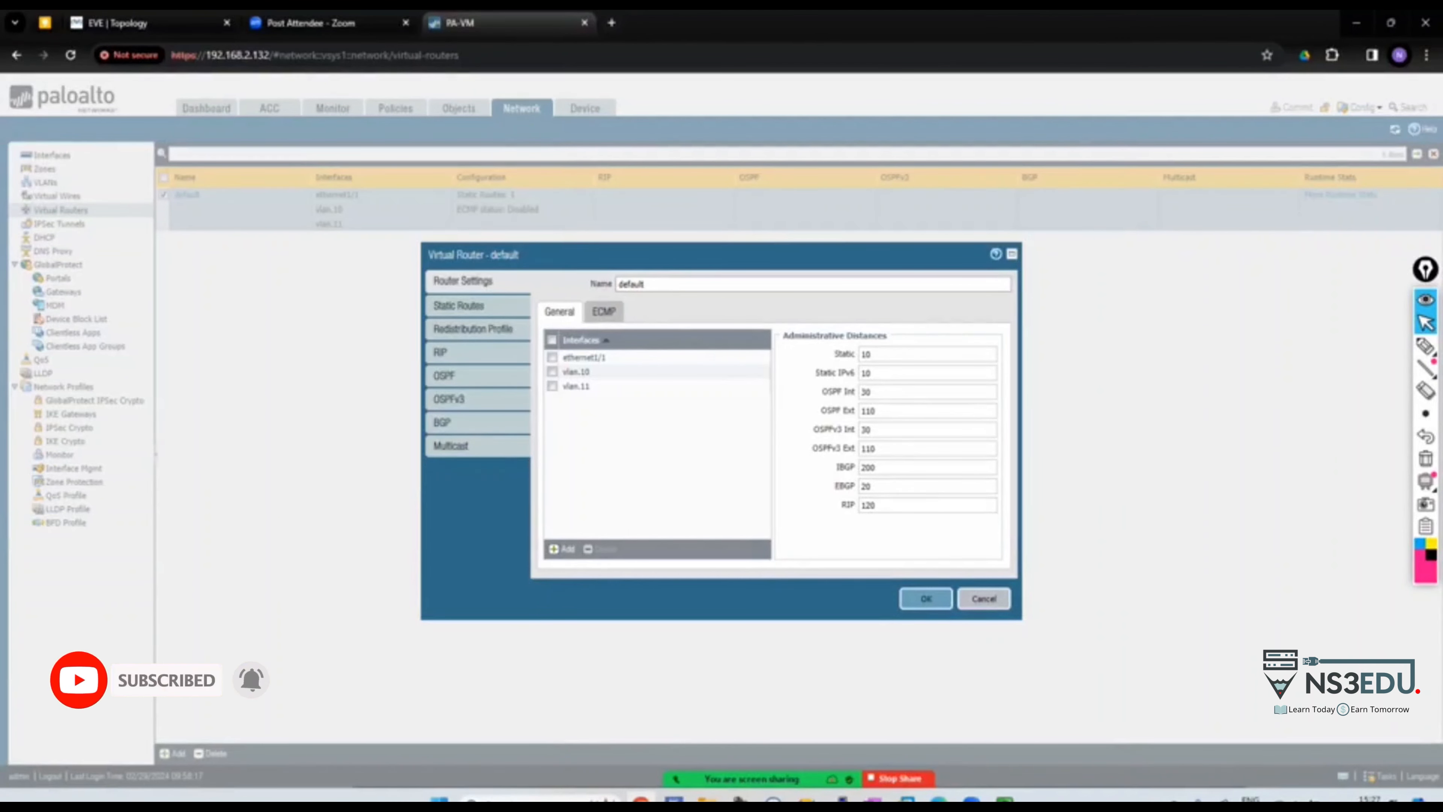
click(561, 549)
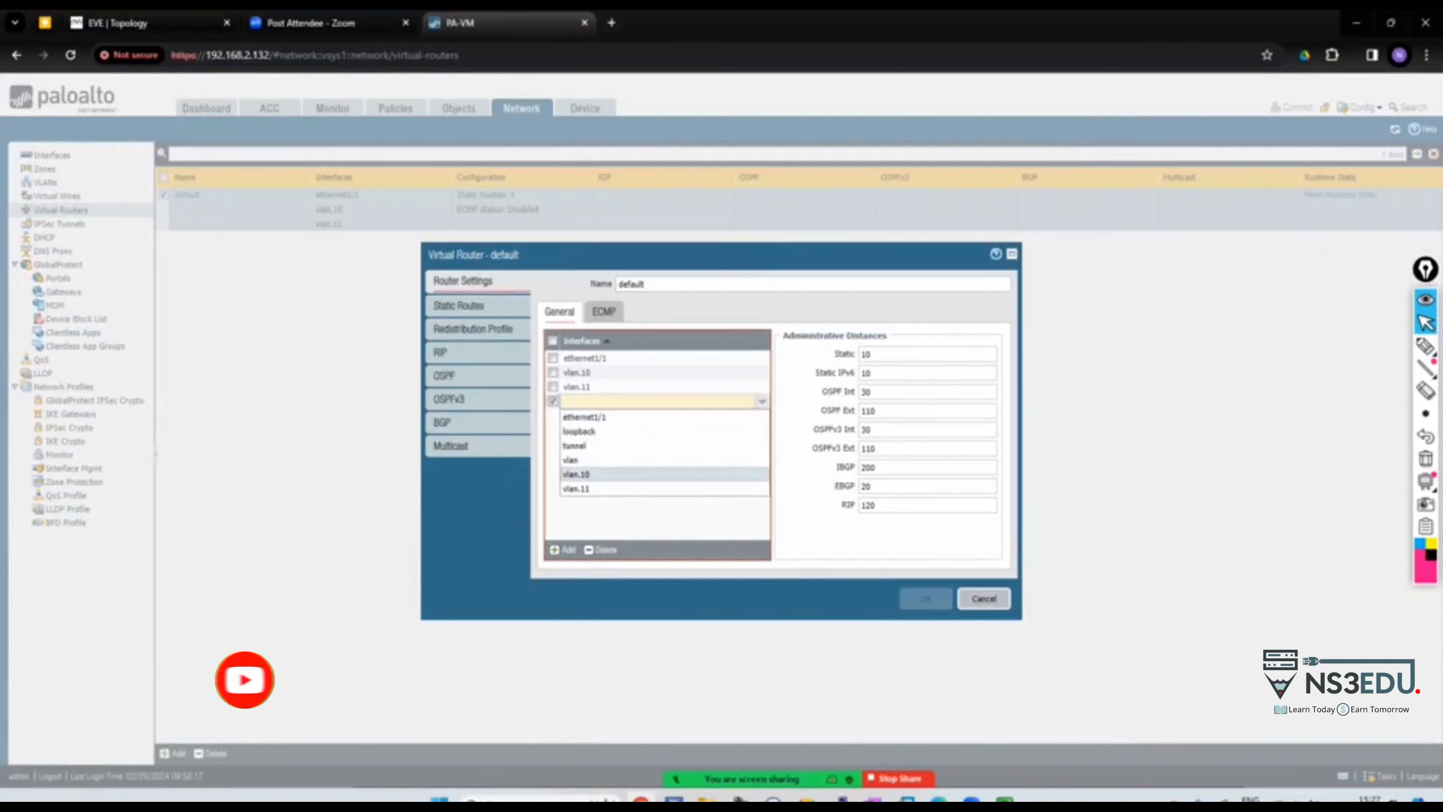
click(600, 550)
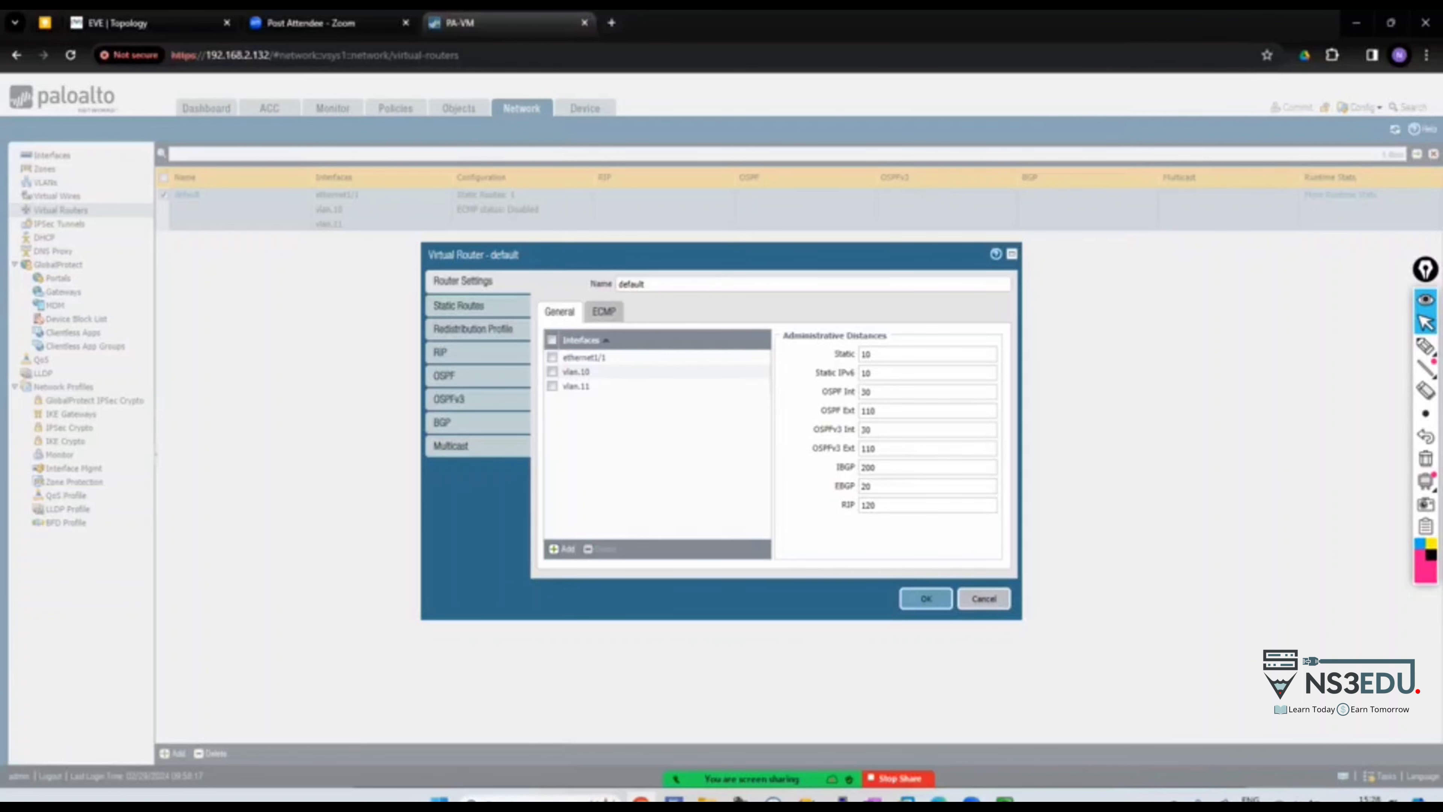
click(561, 549)
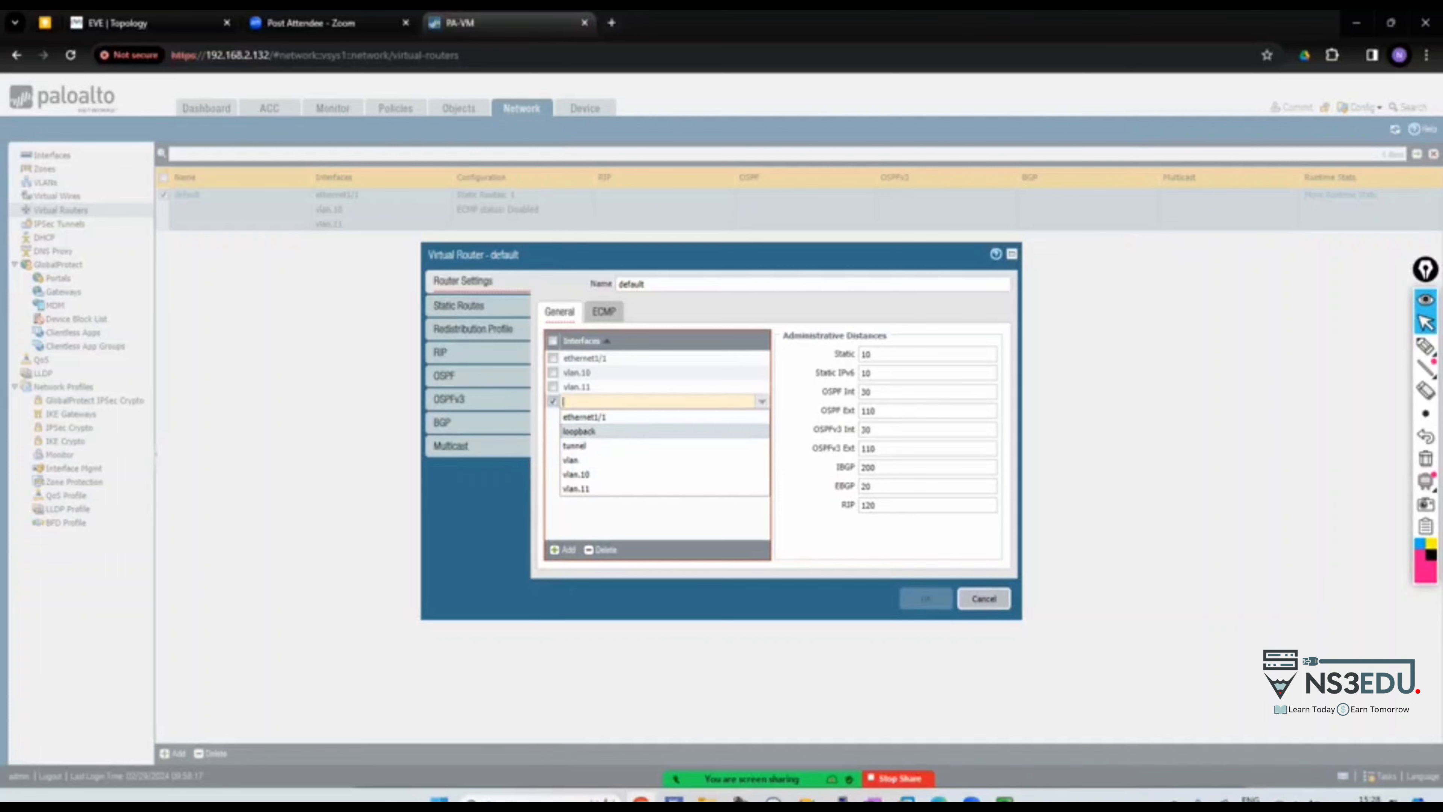
click(579, 431)
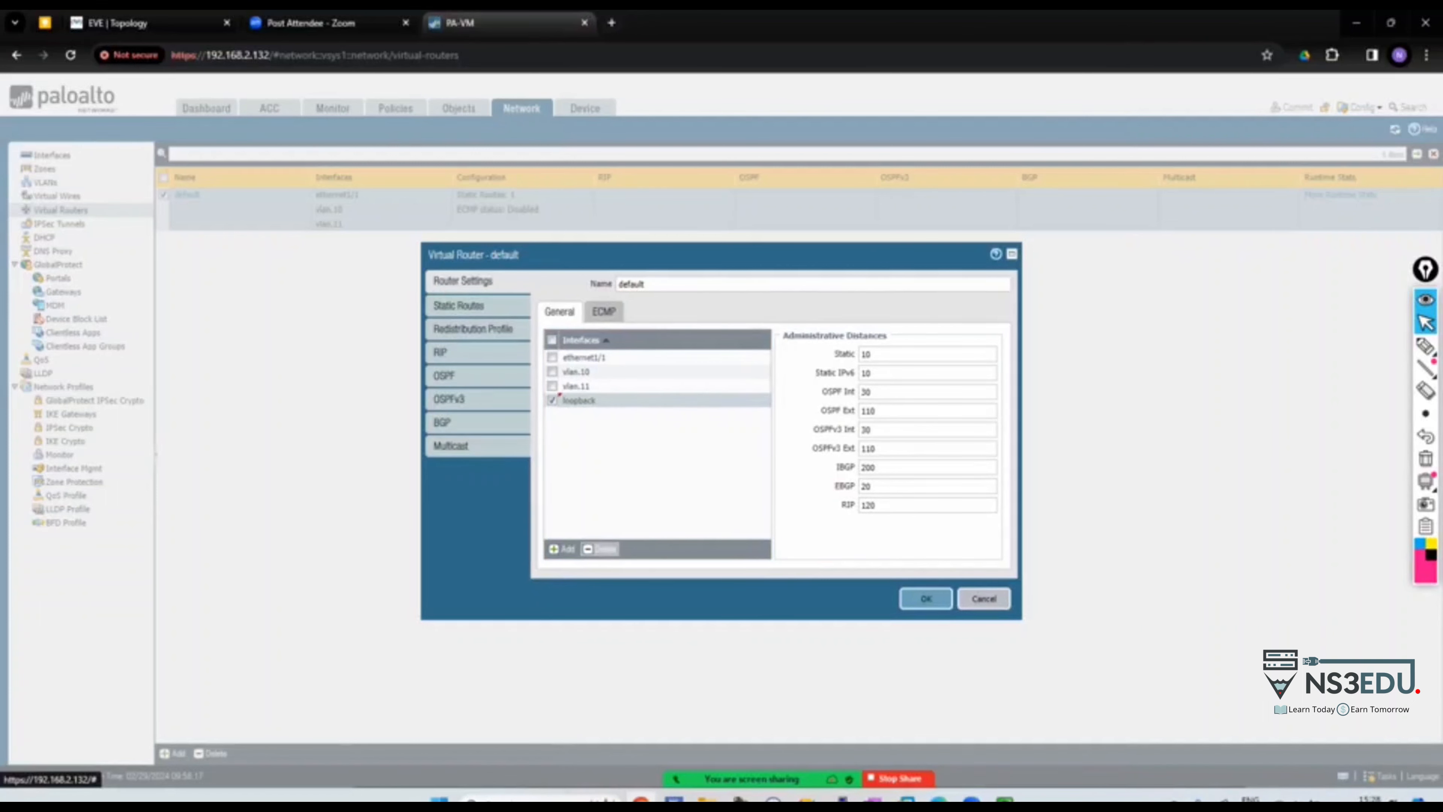
click(601, 549)
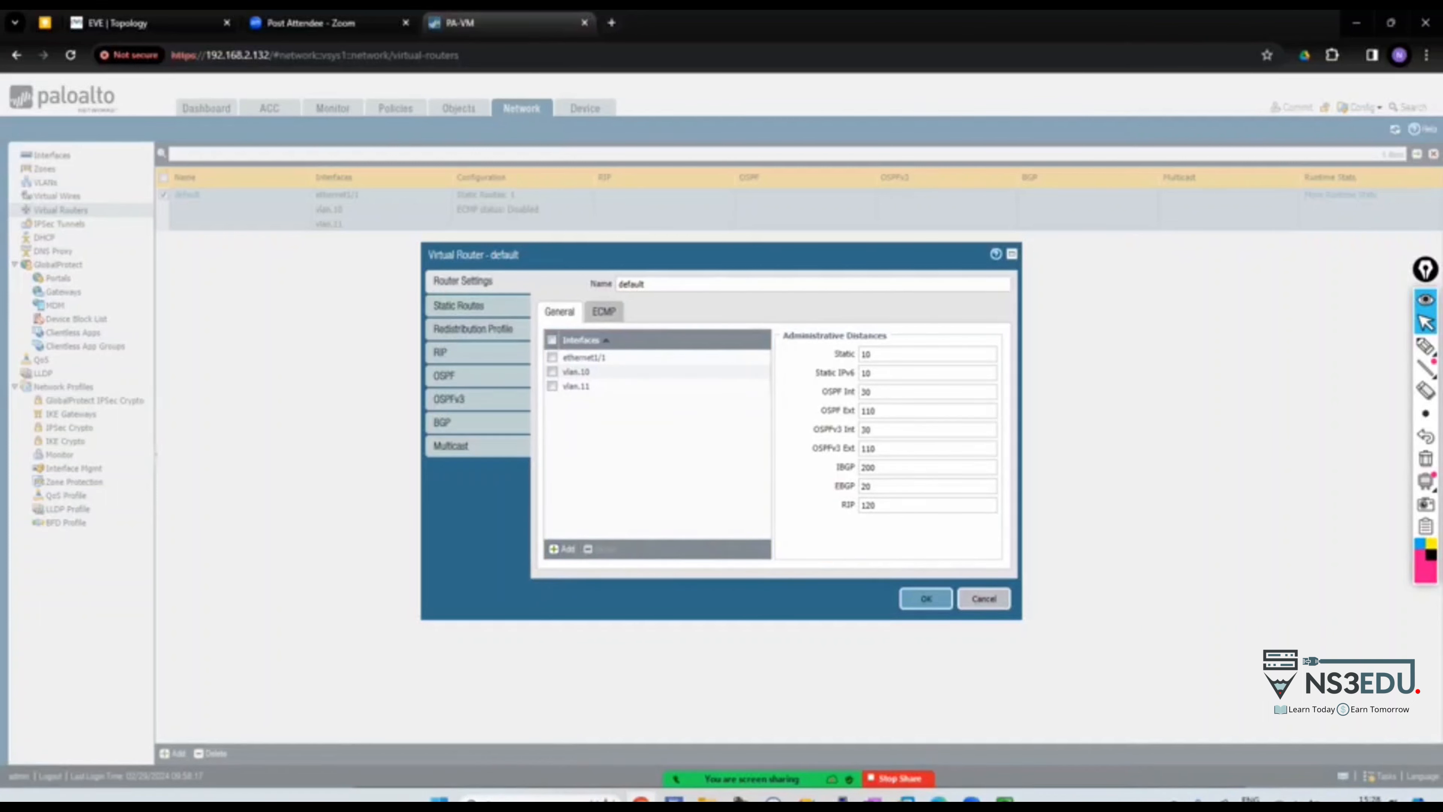
click(1426, 345)
mouse_move(708, 287)
mouse_down()
mouse_move(793, 233)
mouse_move(728, 286)
mouse_up()
mouse_move(830, 204)
mouse_down()
mouse_move(813, 224)
mouse_move(1139, 181)
mouse_up()
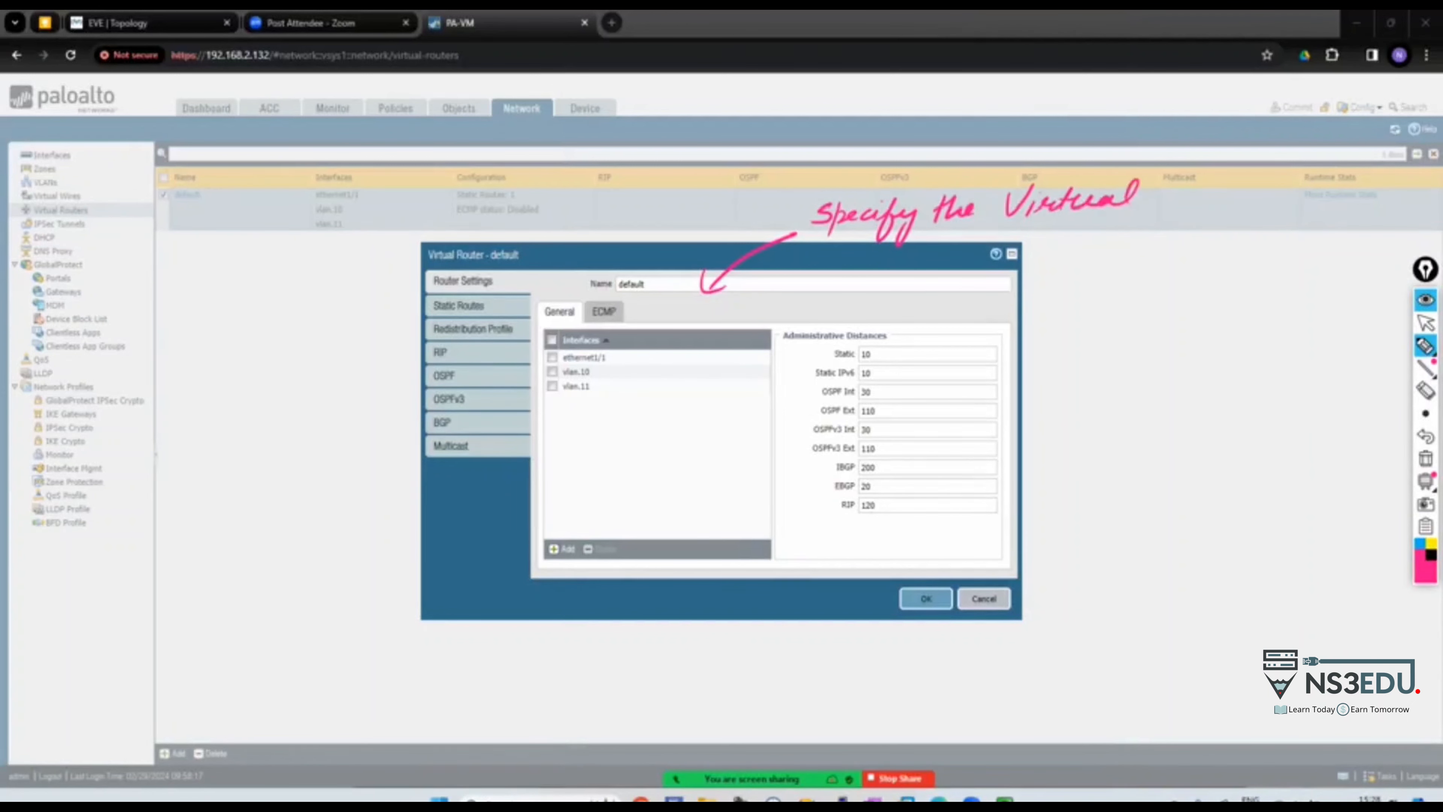
mouse_move(1048, 226)
mouse_down()
mouse_move(1065, 241)
mouse_move(1191, 236)
mouse_up()
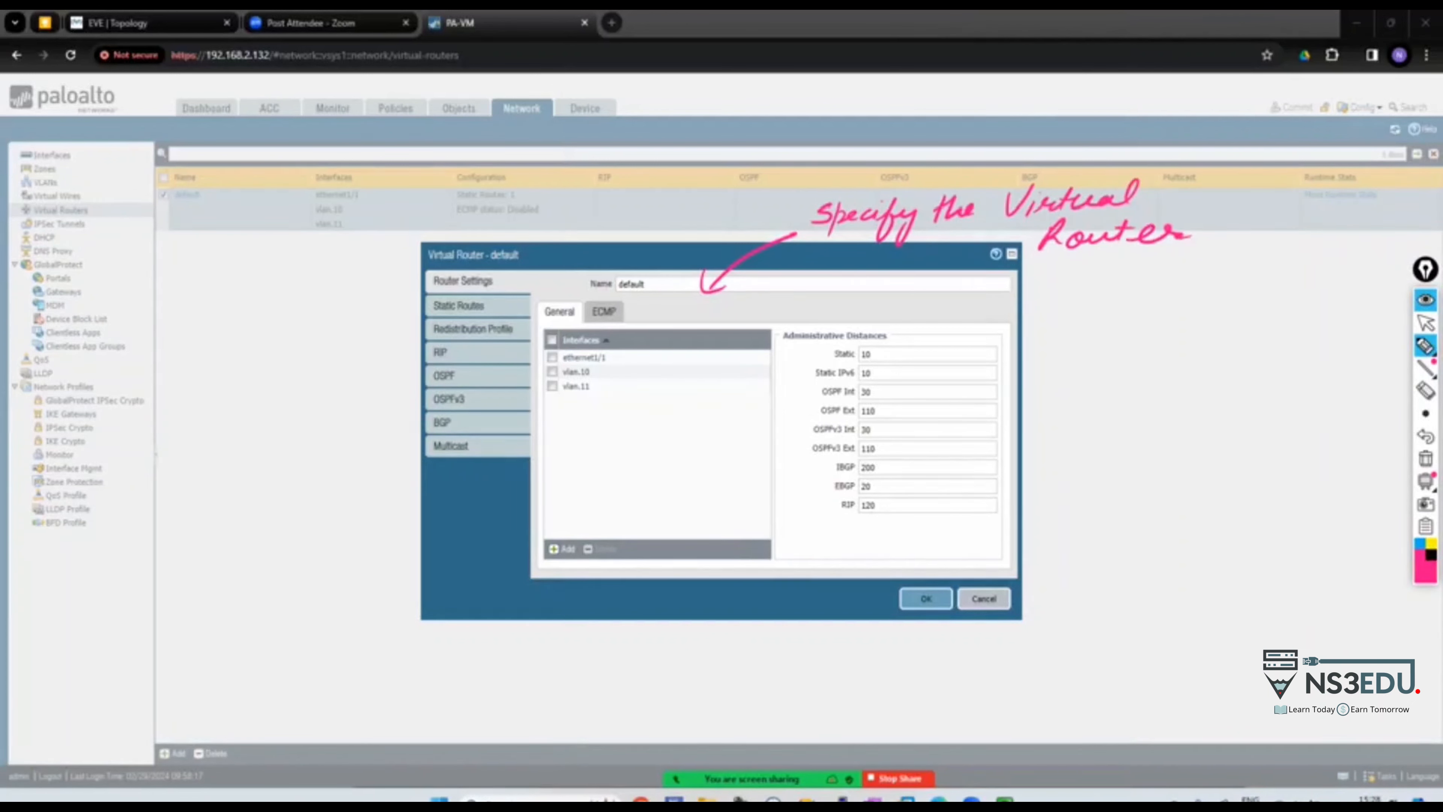
mouse_move(563, 522)
mouse_down()
mouse_move(593, 532)
mouse_move(624, 487)
mouse_move(641, 506)
mouse_move(756, 443)
mouse_move(824, 449)
mouse_move(693, 503)
mouse_move(822, 496)
mouse_up()
mouse_move(646, 543)
mouse_down()
mouse_move(639, 566)
mouse_move(717, 540)
mouse_move(861, 528)
mouse_up()
mouse_move(731, 577)
mouse_down()
mouse_move(868, 546)
mouse_move(889, 560)
mouse_up()
mouse_move(539, 648)
mouse_down()
mouse_move(571, 625)
mouse_move(781, 625)
mouse_up()
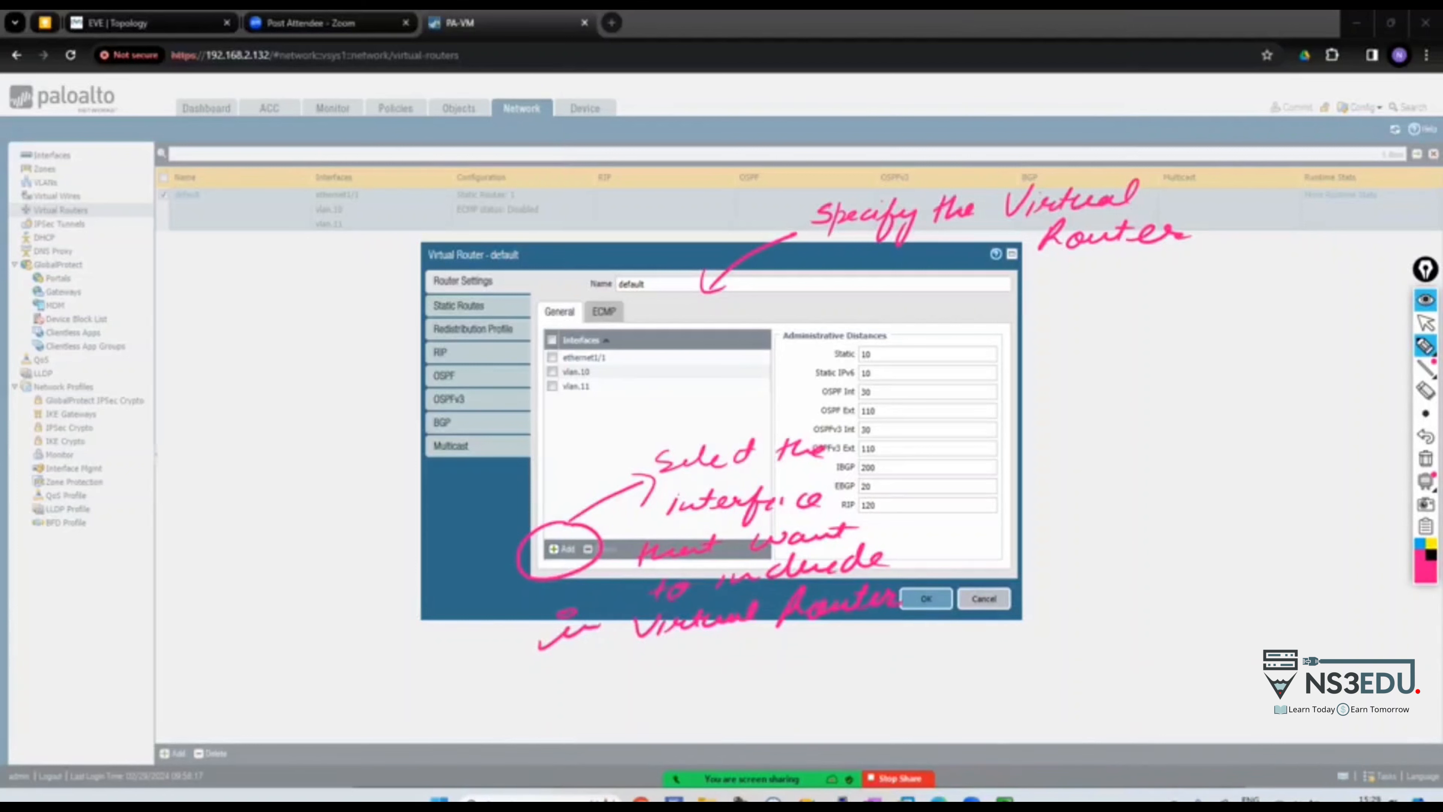
drag(900, 604, 918, 597)
mouse_move(906, 318)
mouse_down()
mouse_move(791, 413)
mouse_move(955, 324)
mouse_move(874, 315)
mouse_up()
mouse_move(940, 360)
mouse_down()
mouse_move(1008, 342)
mouse_move(1003, 358)
mouse_move(1082, 321)
mouse_move(1318, 304)
mouse_up()
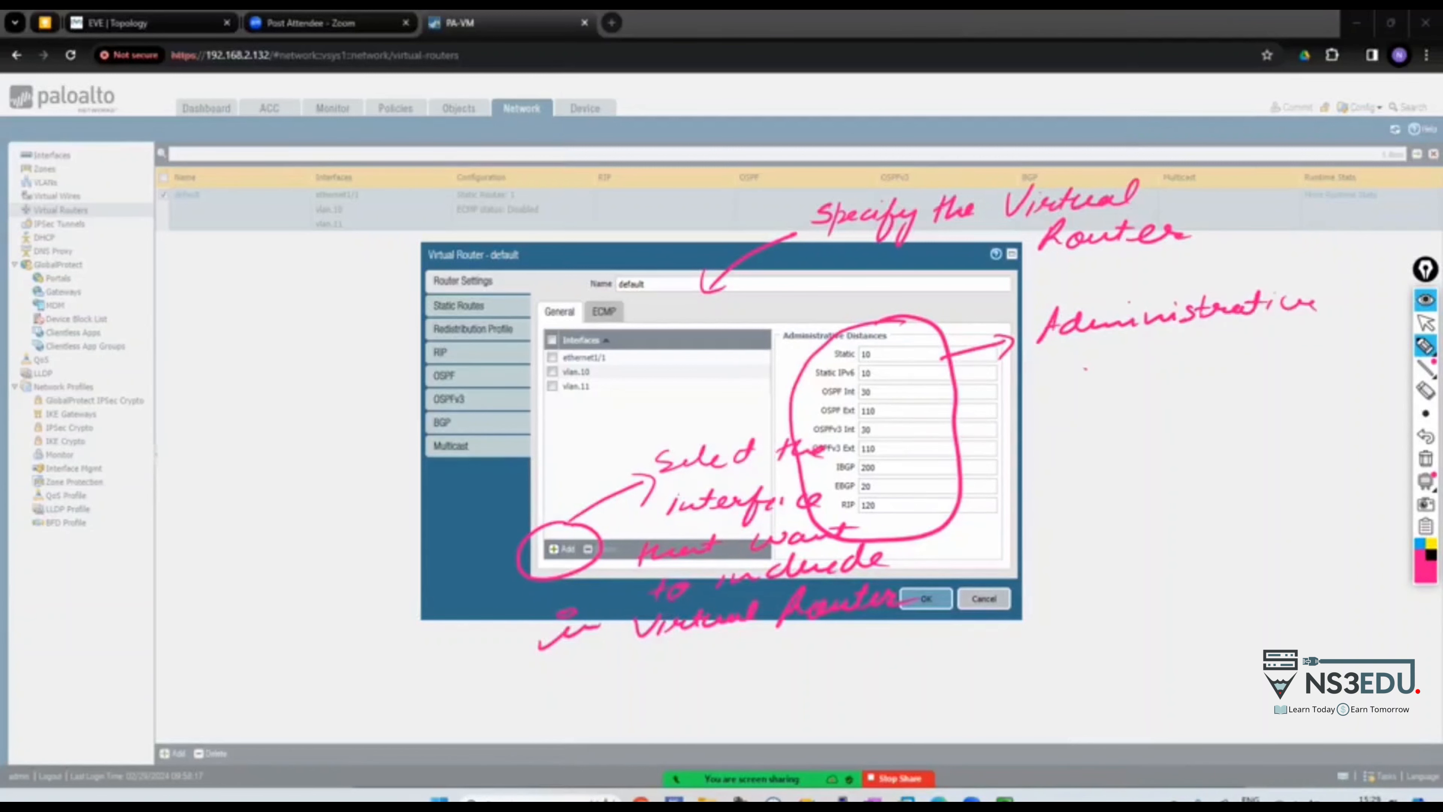
drag(1066, 384, 1268, 352)
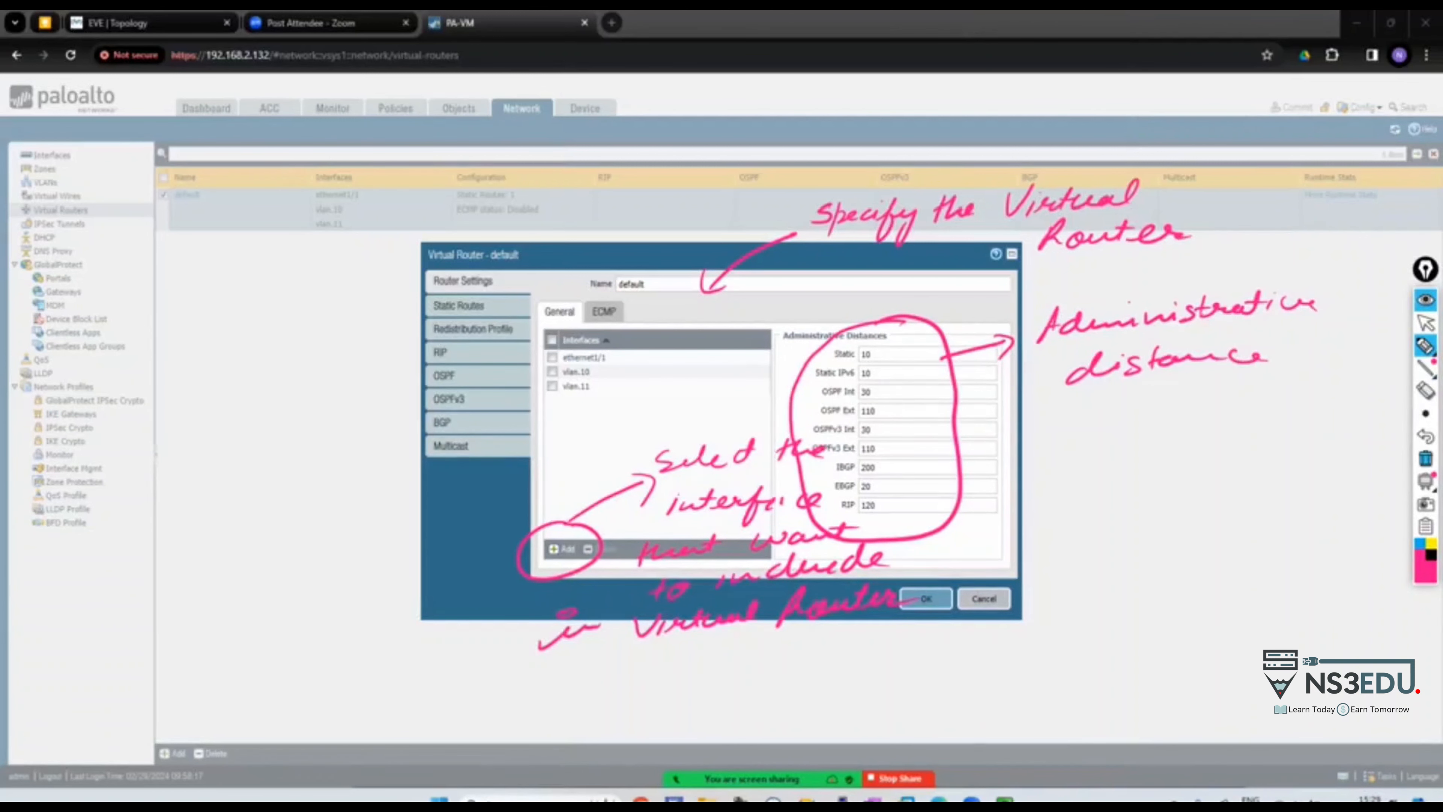
click(1424, 458)
click(1424, 323)
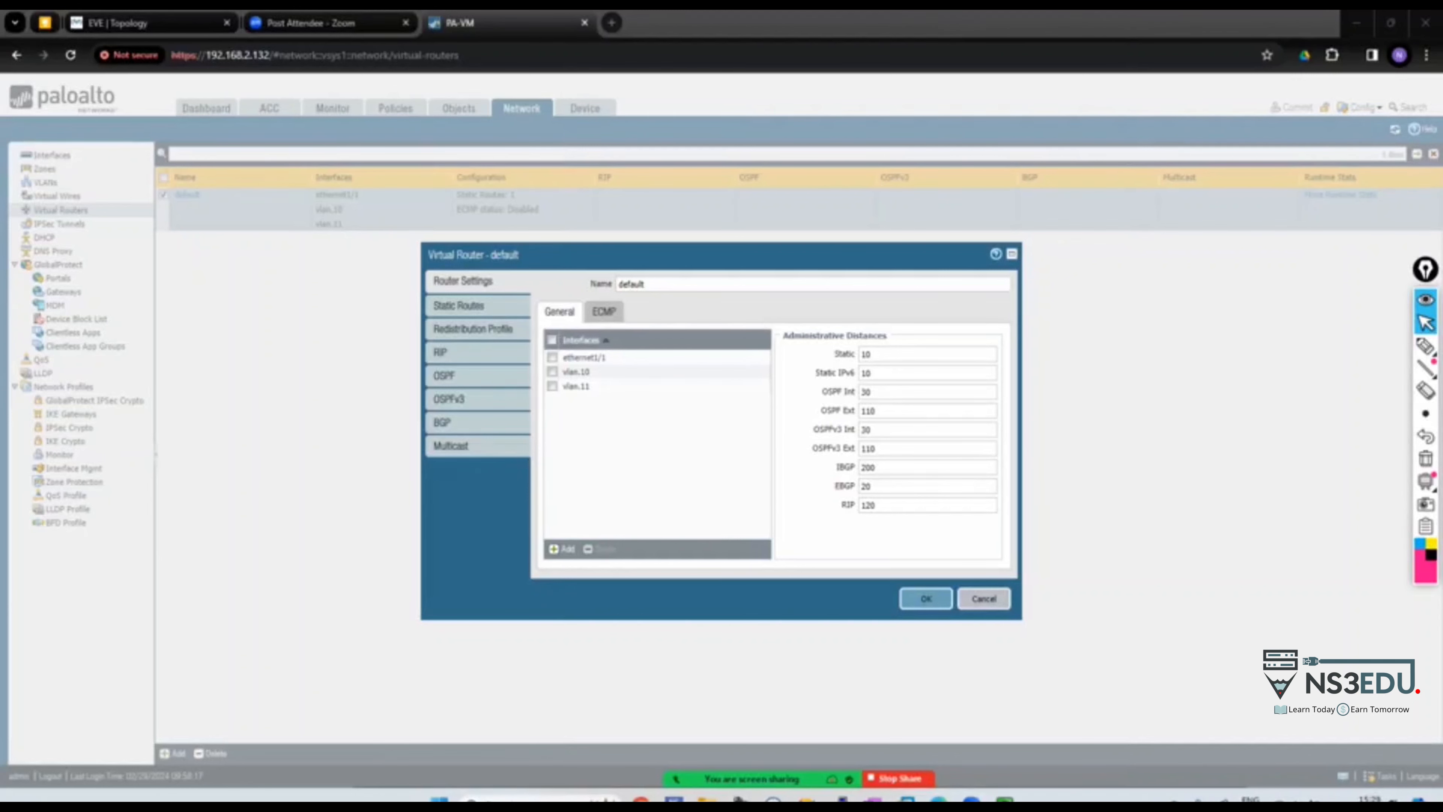
click(459, 305)
Reopen the lan route (0.0.0.0/0 via ethernet1/1, next hop 192.168.1.1) and annotate its name
click(568, 391)
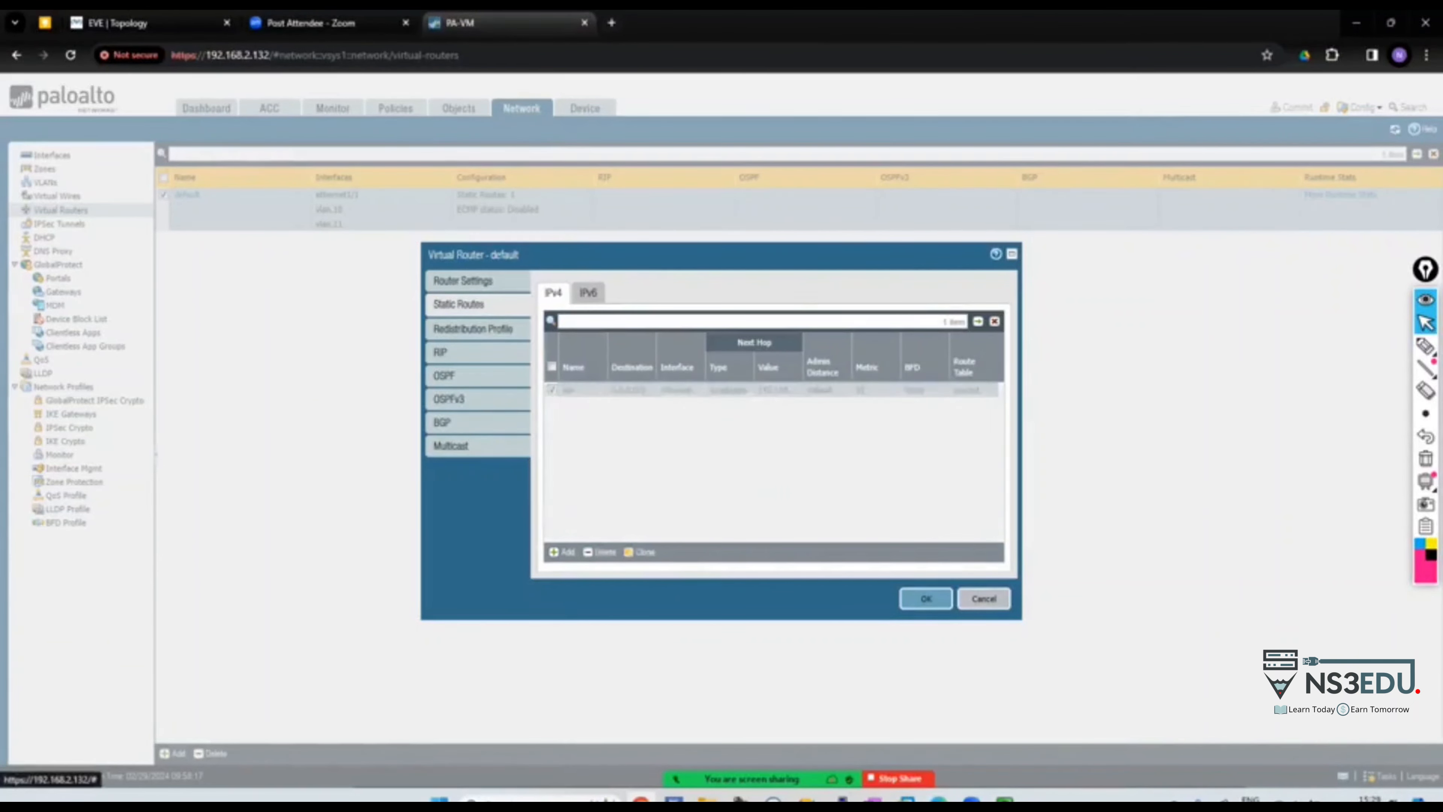
click(906, 620)
click(562, 552)
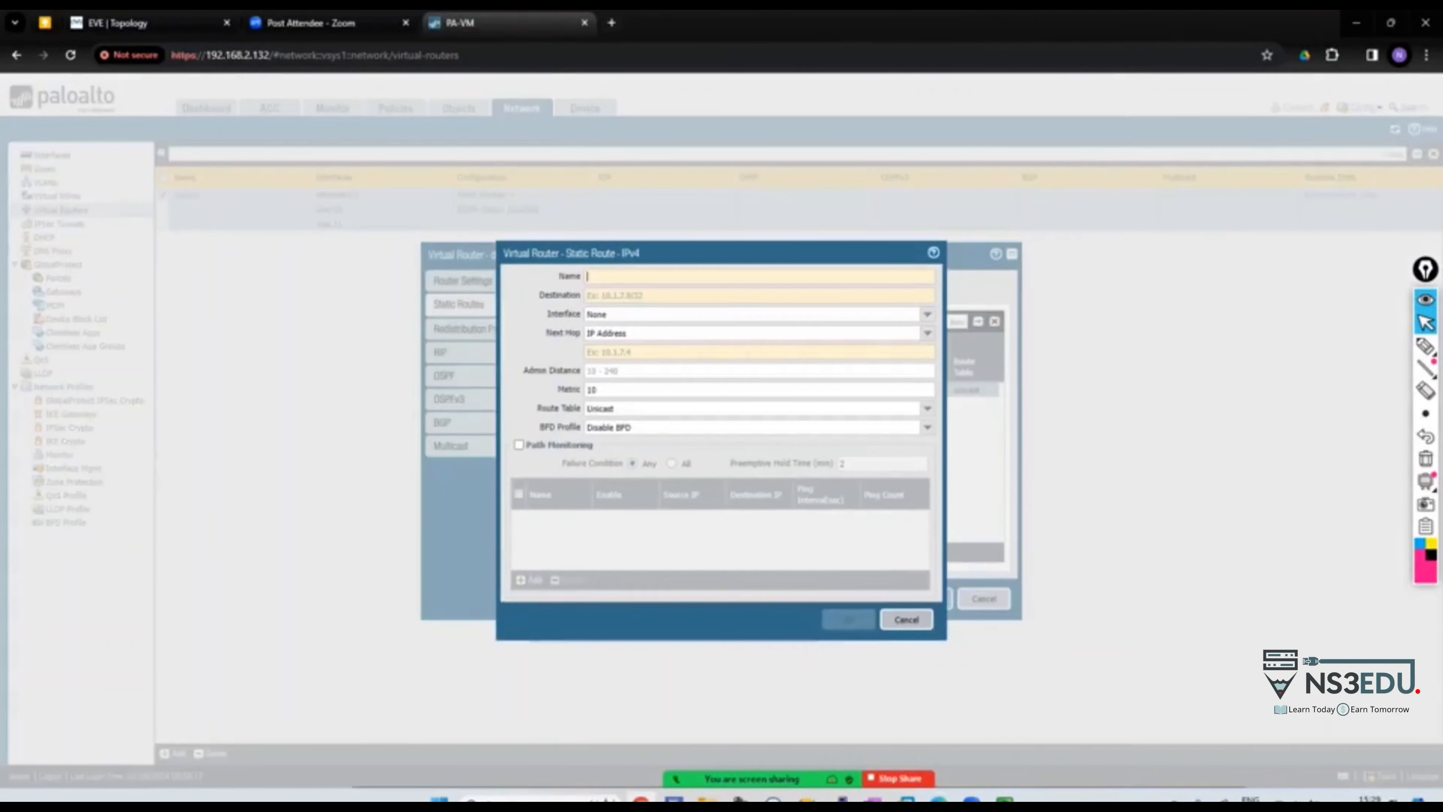
click(906, 620)
click(568, 390)
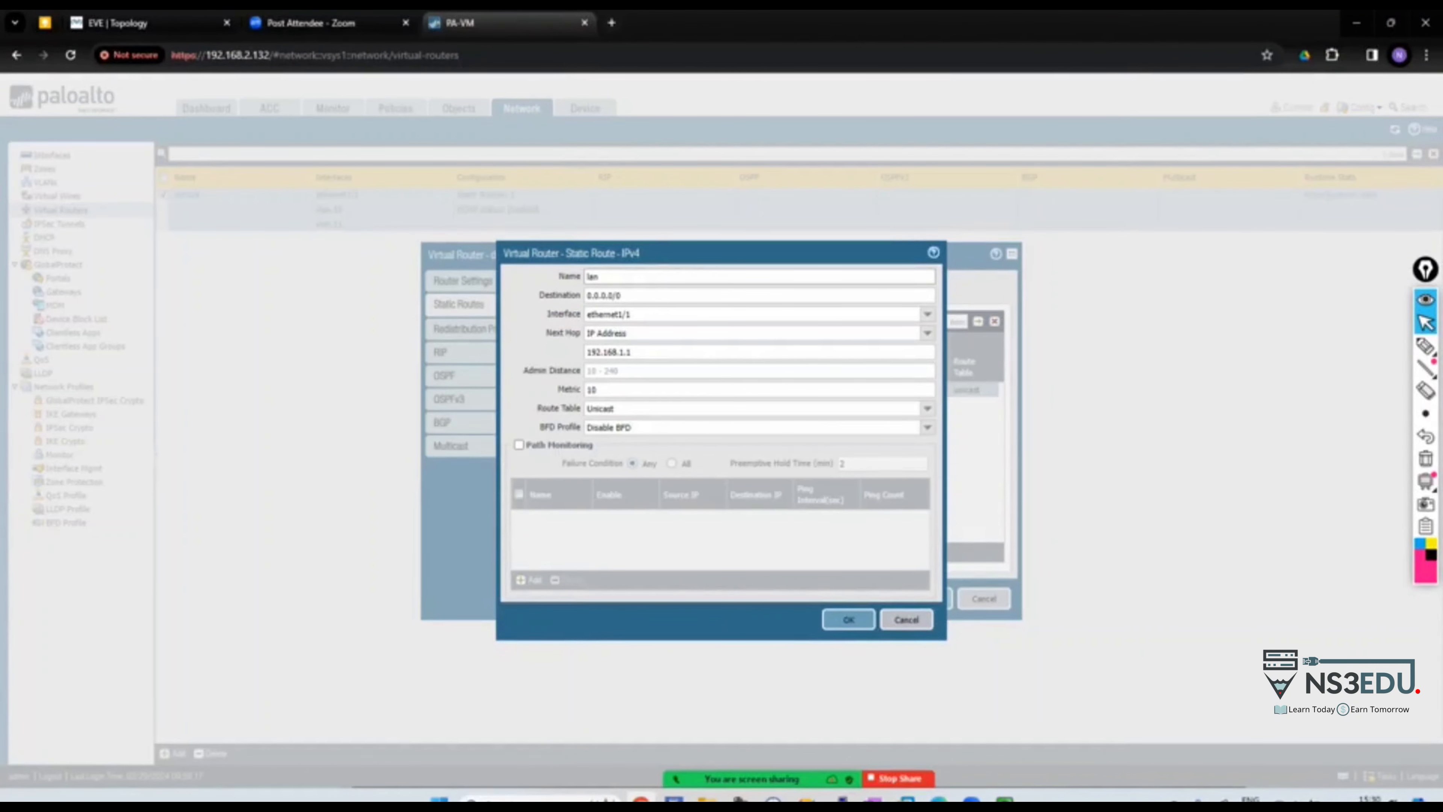
click(1426, 345)
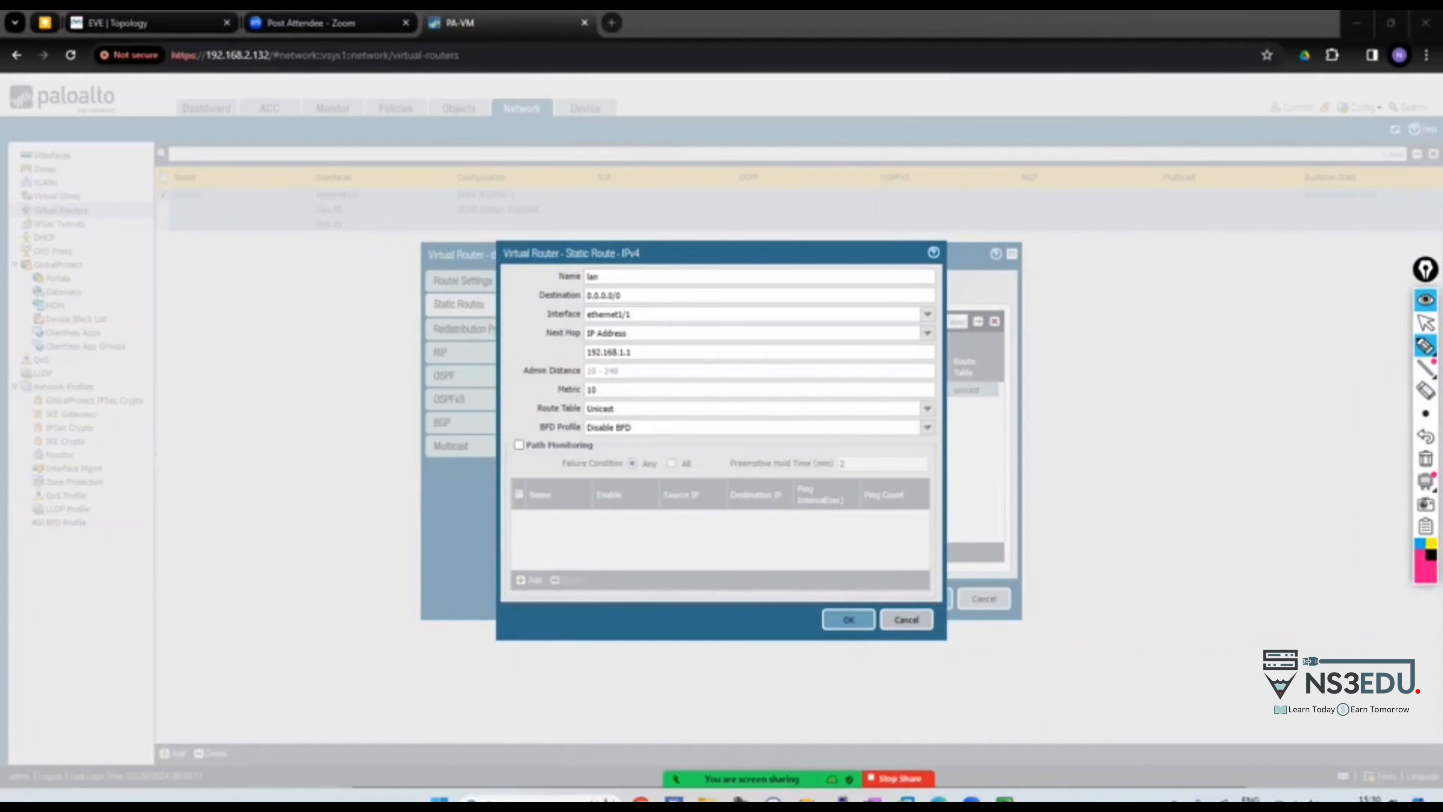
mouse_move(585, 266)
mouse_down()
mouse_move(671, 210)
mouse_move(777, 176)
mouse_move(1106, 165)
mouse_up()
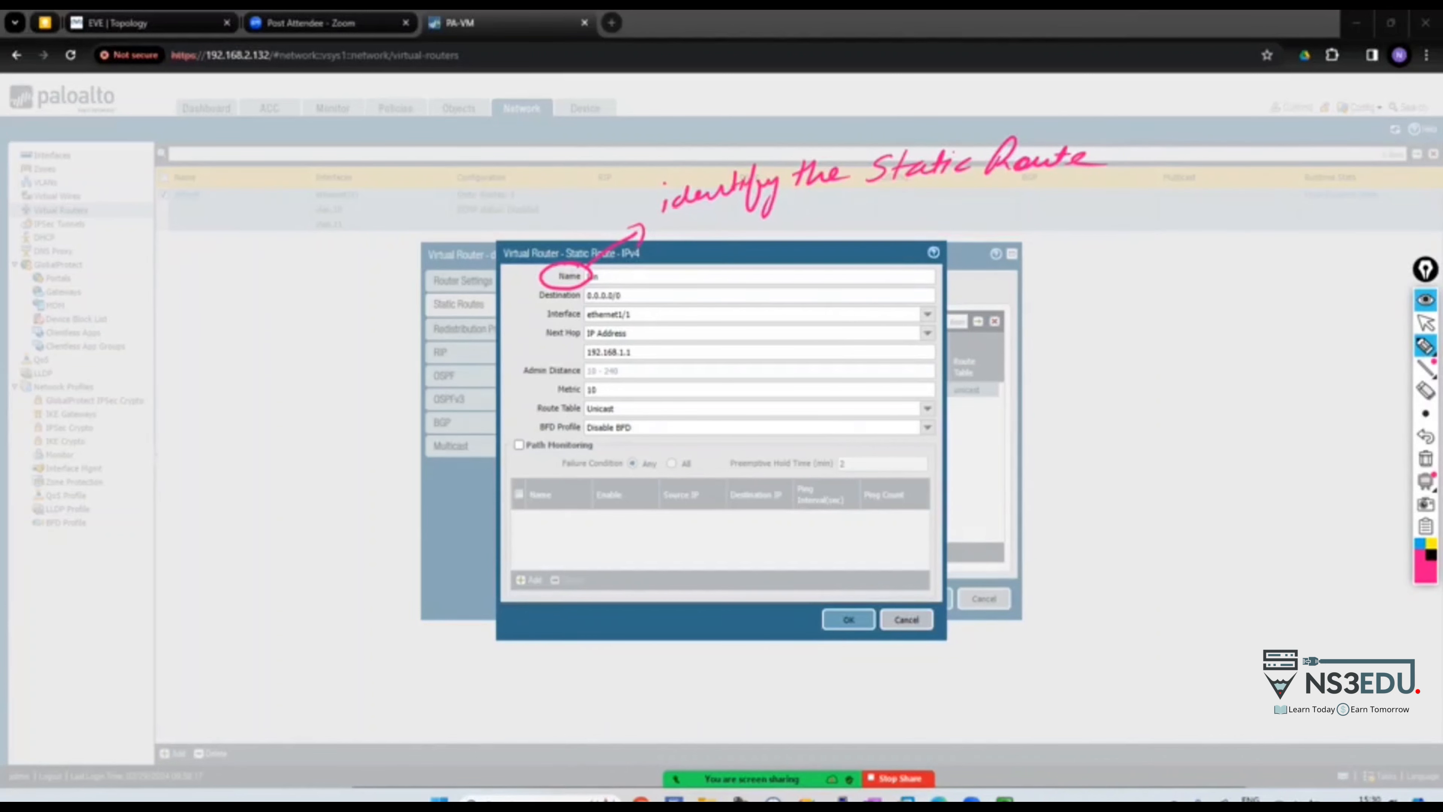
mouse_move(591, 291)
mouse_down()
mouse_move(571, 286)
mouse_move(638, 299)
mouse_move(670, 262)
mouse_move(739, 233)
mouse_move(801, 234)
mouse_move(855, 206)
mouse_move(902, 222)
mouse_up()
mouse_move(905, 201)
mouse_down()
mouse_move(898, 223)
mouse_move(934, 215)
mouse_up()
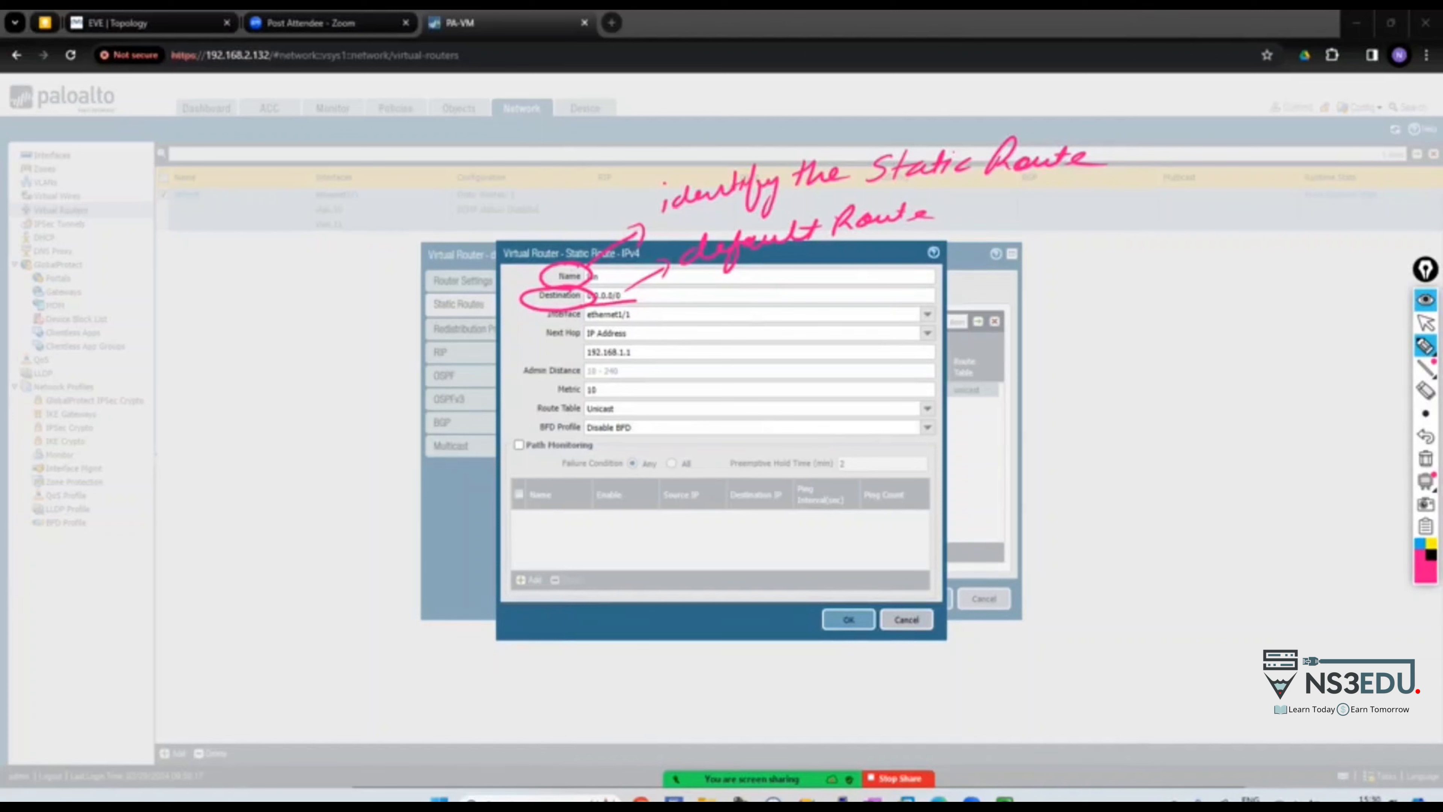
mouse_move(522, 300)
mouse_down()
mouse_move(402, 312)
mouse_move(432, 321)
mouse_up()
drag(248, 310, 235, 334)
mouse_move(268, 305)
mouse_down()
mouse_move(260, 330)
mouse_move(285, 328)
mouse_up()
mouse_move(319, 299)
mouse_down()
mouse_move(311, 324)
mouse_move(335, 323)
mouse_move(248, 297)
mouse_move(311, 323)
mouse_move(316, 300)
mouse_up()
mouse_move(353, 294)
mouse_down()
mouse_move(329, 331)
mouse_move(366, 321)
mouse_up()
drag(371, 303, 386, 310)
mouse_move(385, 301)
mouse_down()
mouse_move(381, 318)
mouse_move(263, 350)
mouse_move(341, 278)
mouse_up()
mouse_move(372, 337)
mouse_down()
mouse_move(282, 348)
mouse_move(366, 341)
mouse_up()
mouse_move(262, 235)
mouse_down()
mouse_move(242, 261)
mouse_move(340, 241)
mouse_move(319, 218)
mouse_up()
drag(240, 277, 238, 299)
drag(229, 292, 253, 290)
drag(216, 355, 368, 329)
drag(211, 367, 340, 340)
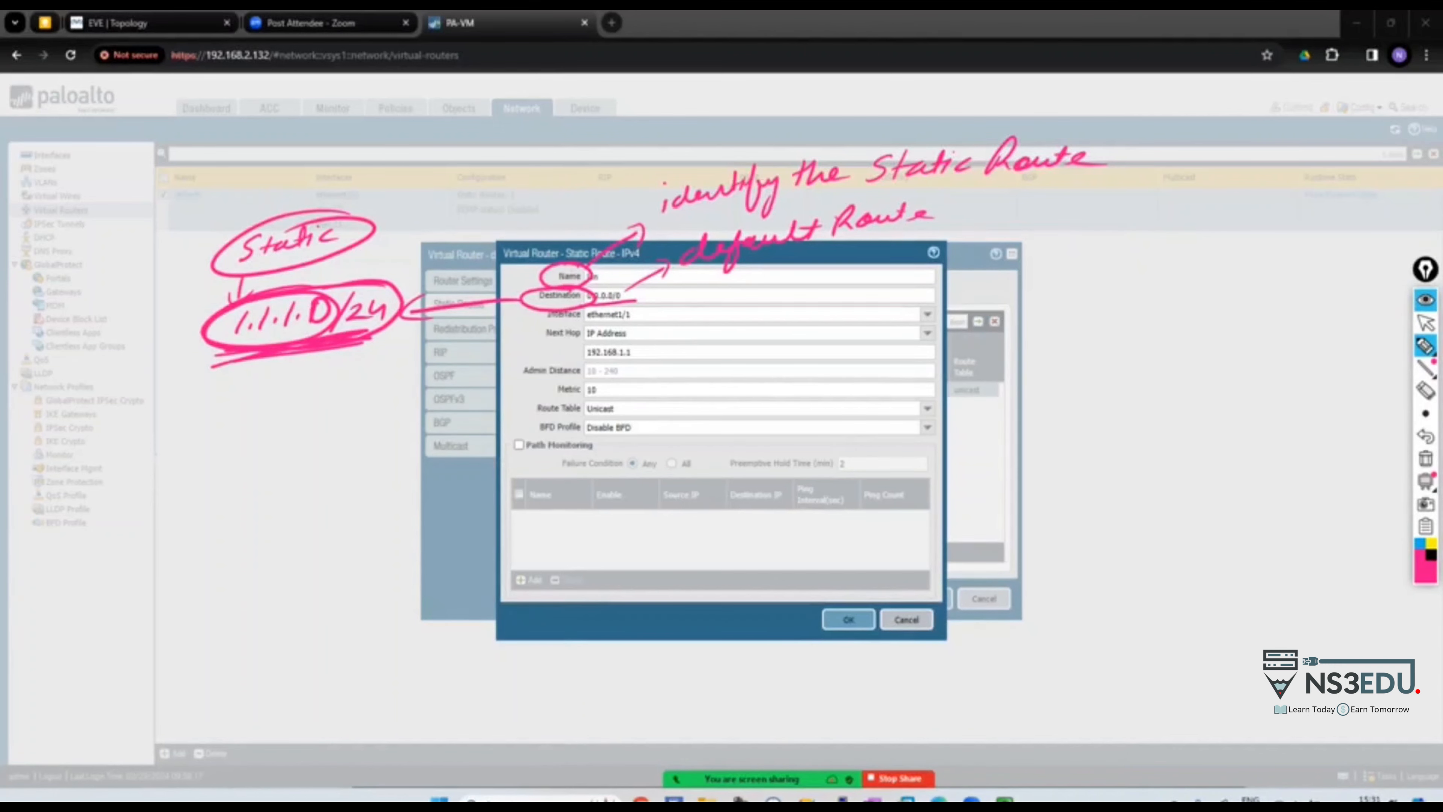
mouse_move(303, 175)
mouse_down()
mouse_move(316, 196)
mouse_move(376, 142)
mouse_up()
mouse_move(554, 186)
mouse_down()
mouse_move(533, 287)
mouse_move(548, 274)
mouse_up()
drag(501, 145, 499, 169)
mouse_move(490, 149)
mouse_down()
mouse_move(501, 171)
mouse_move(538, 136)
mouse_up()
drag(545, 132, 537, 176)
mouse_move(547, 153)
mouse_down()
mouse_move(597, 114)
mouse_move(606, 145)
mouse_up()
drag(583, 129, 625, 122)
drag(513, 181, 628, 150)
drag(196, 230, 237, 211)
drag(197, 243, 239, 220)
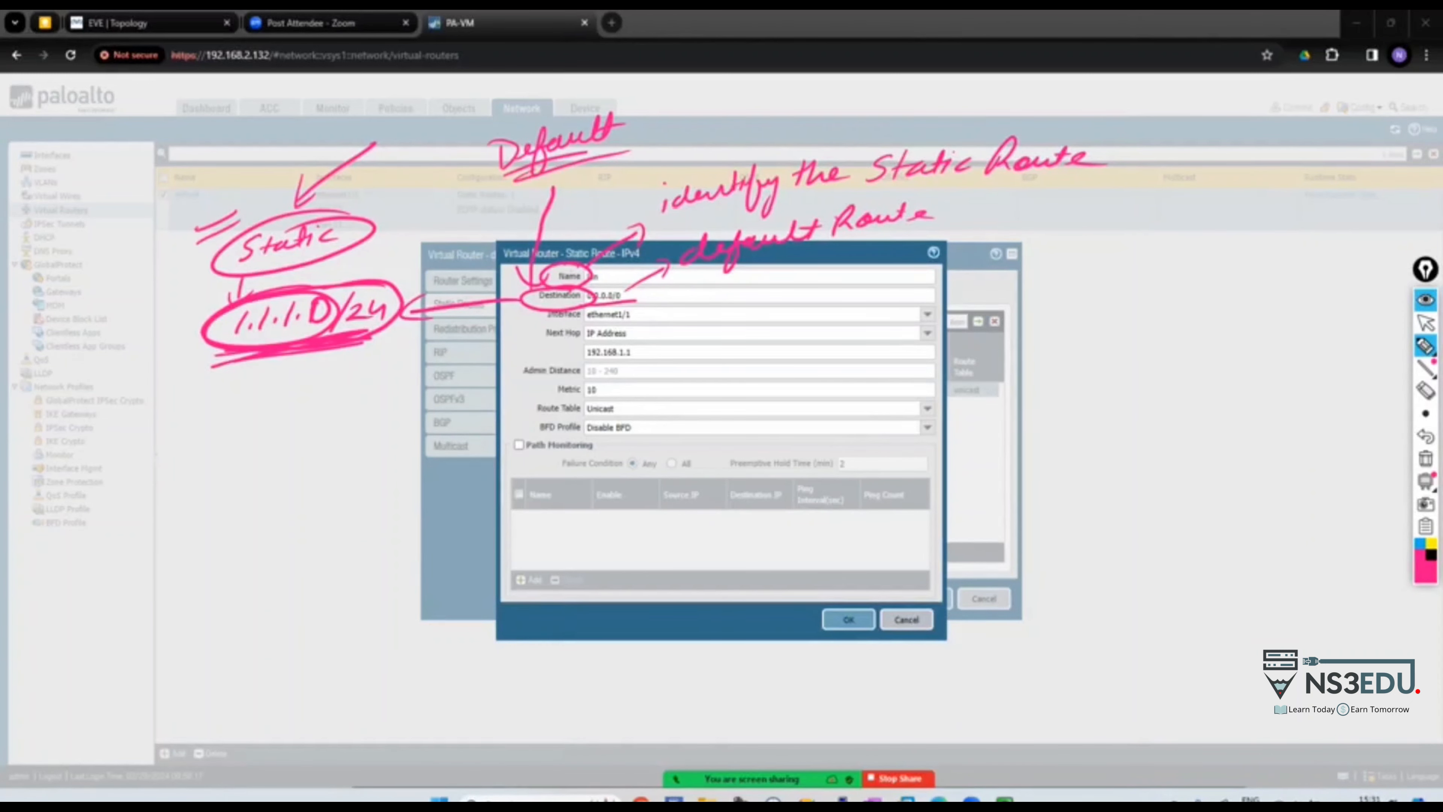
drag(488, 133, 525, 111)
drag(494, 139, 538, 117)
mouse_move(526, 302)
mouse_down()
mouse_move(351, 352)
mouse_move(362, 359)
mouse_up()
mouse_move(220, 401)
mouse_down()
mouse_move(239, 418)
mouse_move(294, 405)
mouse_move(305, 387)
mouse_up()
drag(329, 384, 324, 402)
drag(332, 392, 375, 383)
drag(386, 359, 379, 391)
drag(369, 364, 307, 358)
drag(173, 316, 149, 352)
mouse_move(151, 326)
mouse_down()
mouse_move(179, 336)
mouse_move(135, 416)
mouse_up()
drag(140, 390, 170, 401)
mouse_move(585, 303)
mouse_down()
mouse_move(641, 301)
mouse_move(451, 392)
mouse_up()
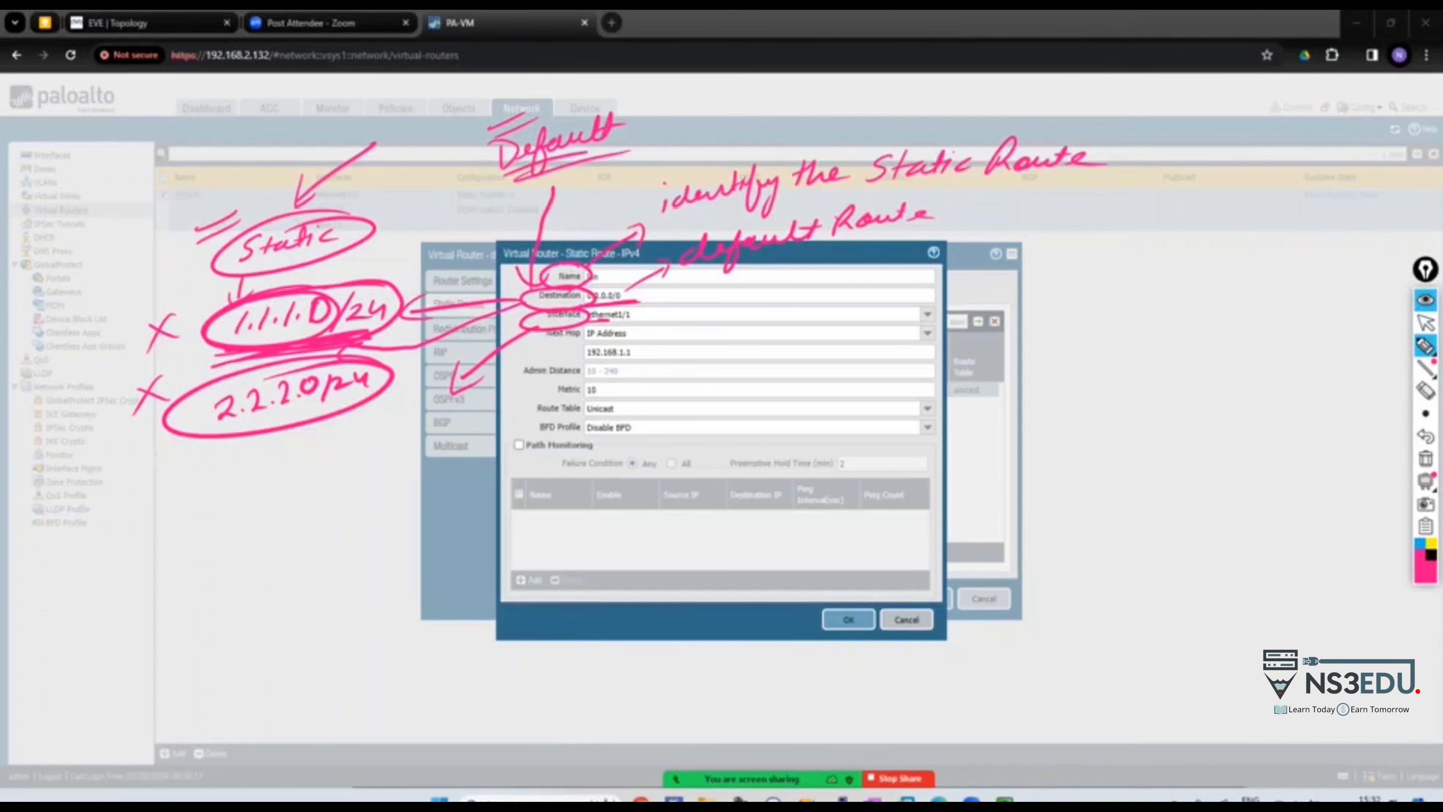
mouse_move(401, 405)
mouse_down()
mouse_move(386, 427)
mouse_move(477, 405)
mouse_up()
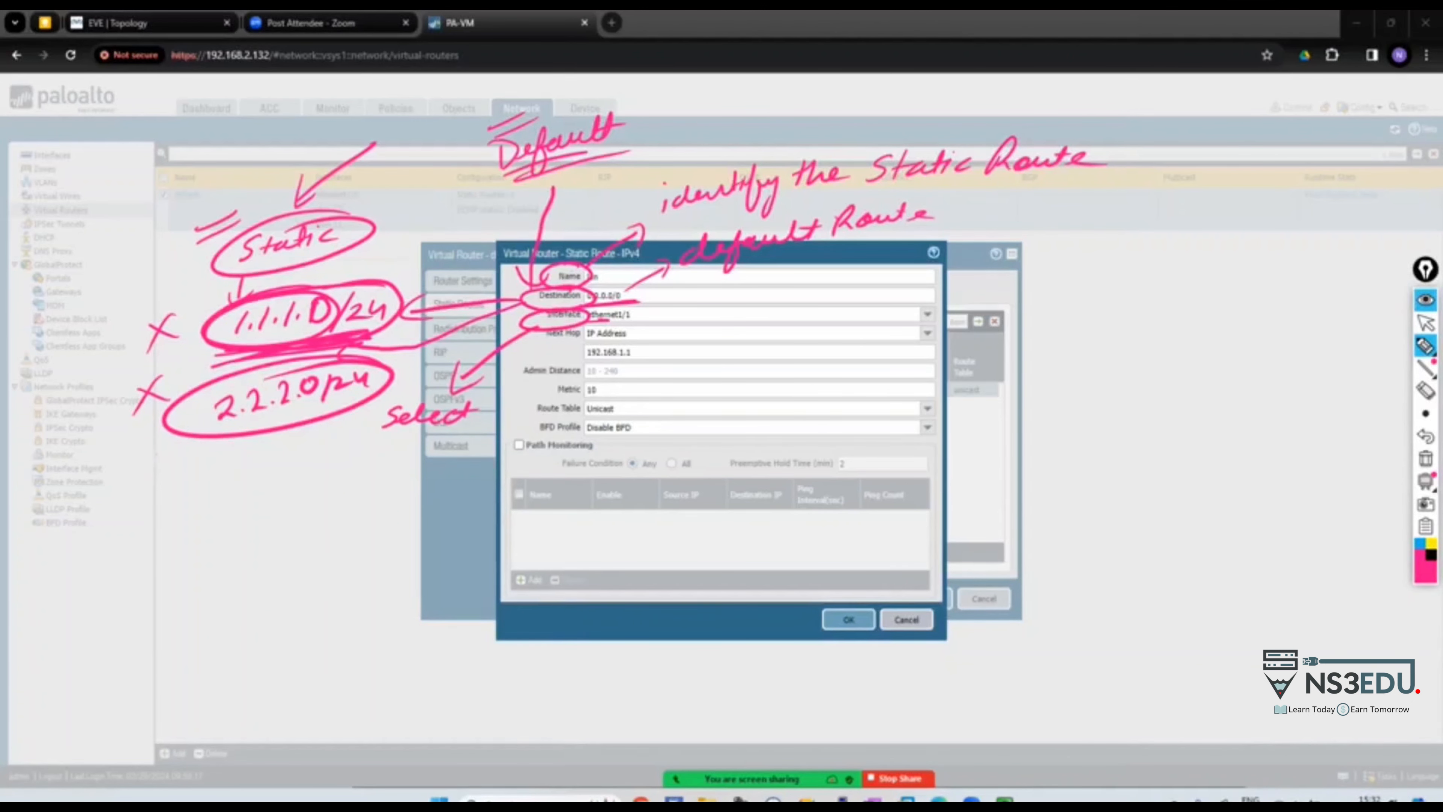
drag(479, 422, 539, 404)
mouse_move(284, 481)
mouse_down()
mouse_move(297, 461)
mouse_move(595, 452)
mouse_up()
mouse_move(315, 517)
mouse_down()
mouse_move(398, 494)
mouse_move(441, 507)
mouse_move(562, 489)
mouse_move(594, 469)
mouse_up()
mouse_move(298, 537)
mouse_down()
mouse_move(313, 552)
mouse_move(568, 528)
mouse_up()
mouse_move(311, 605)
mouse_down()
mouse_move(440, 569)
mouse_move(608, 563)
mouse_move(560, 543)
mouse_up()
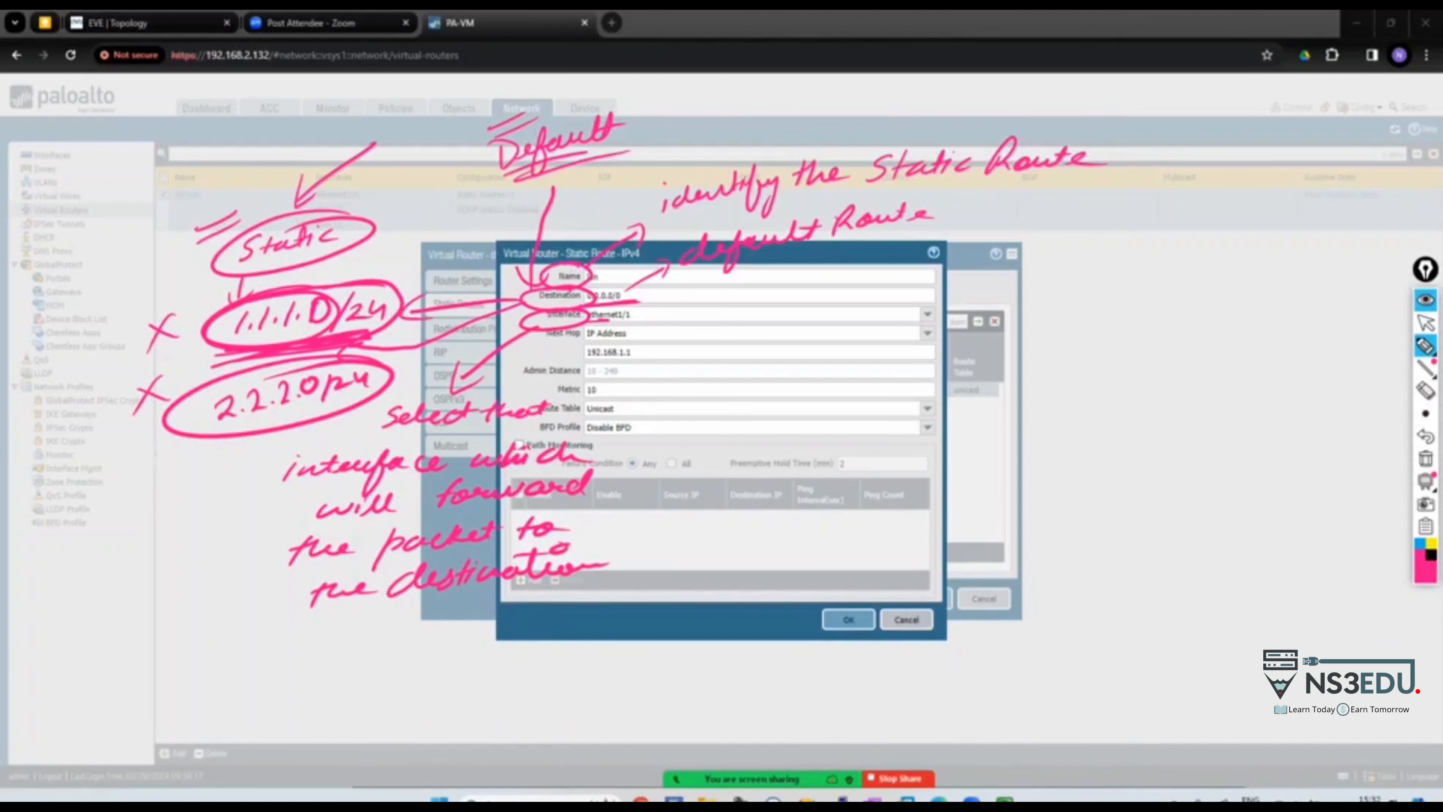
mouse_move(925, 336)
mouse_down()
mouse_move(1058, 355)
mouse_move(1278, 329)
mouse_move(1257, 348)
mouse_up()
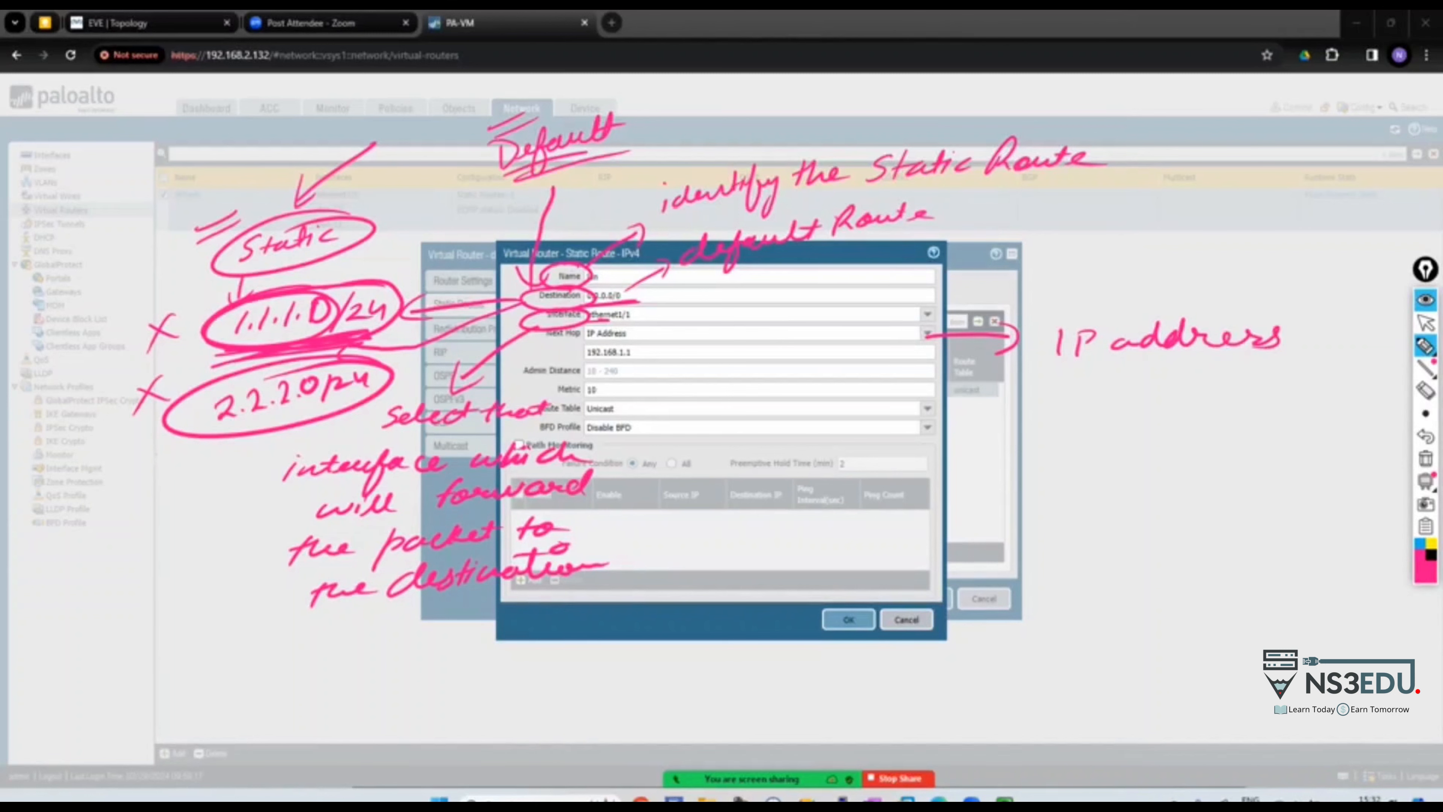
mouse_move(647, 340)
mouse_down()
mouse_move(564, 353)
mouse_move(613, 339)
mouse_move(983, 378)
mouse_move(969, 395)
mouse_move(1107, 382)
mouse_move(1170, 398)
mouse_move(1360, 398)
mouse_move(1357, 432)
mouse_move(1313, 449)
mouse_move(1335, 446)
mouse_up()
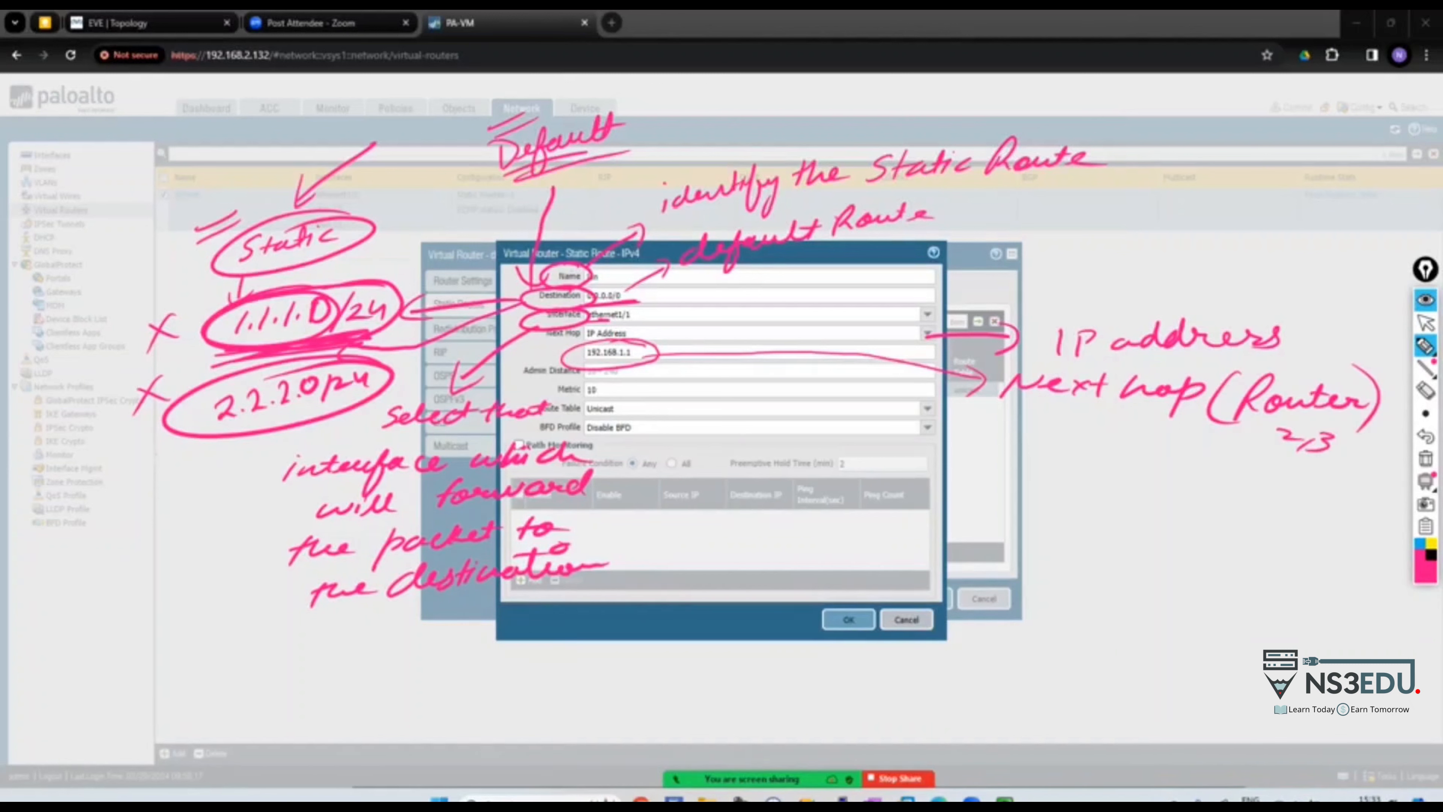
drag(594, 365, 788, 400)
mouse_move(764, 391)
mouse_down()
mouse_move(773, 415)
mouse_move(804, 392)
mouse_move(809, 408)
mouse_up()
mouse_move(827, 390)
mouse_down()
mouse_move(830, 410)
mouse_move(889, 396)
mouse_up()
mouse_move(880, 386)
mouse_down()
mouse_move(881, 410)
mouse_move(920, 397)
mouse_move(917, 411)
mouse_up()
drag(937, 390, 939, 392)
drag(953, 397, 966, 396)
drag(973, 393, 1012, 404)
drag(1038, 402, 1023, 414)
drag(886, 385, 966, 380)
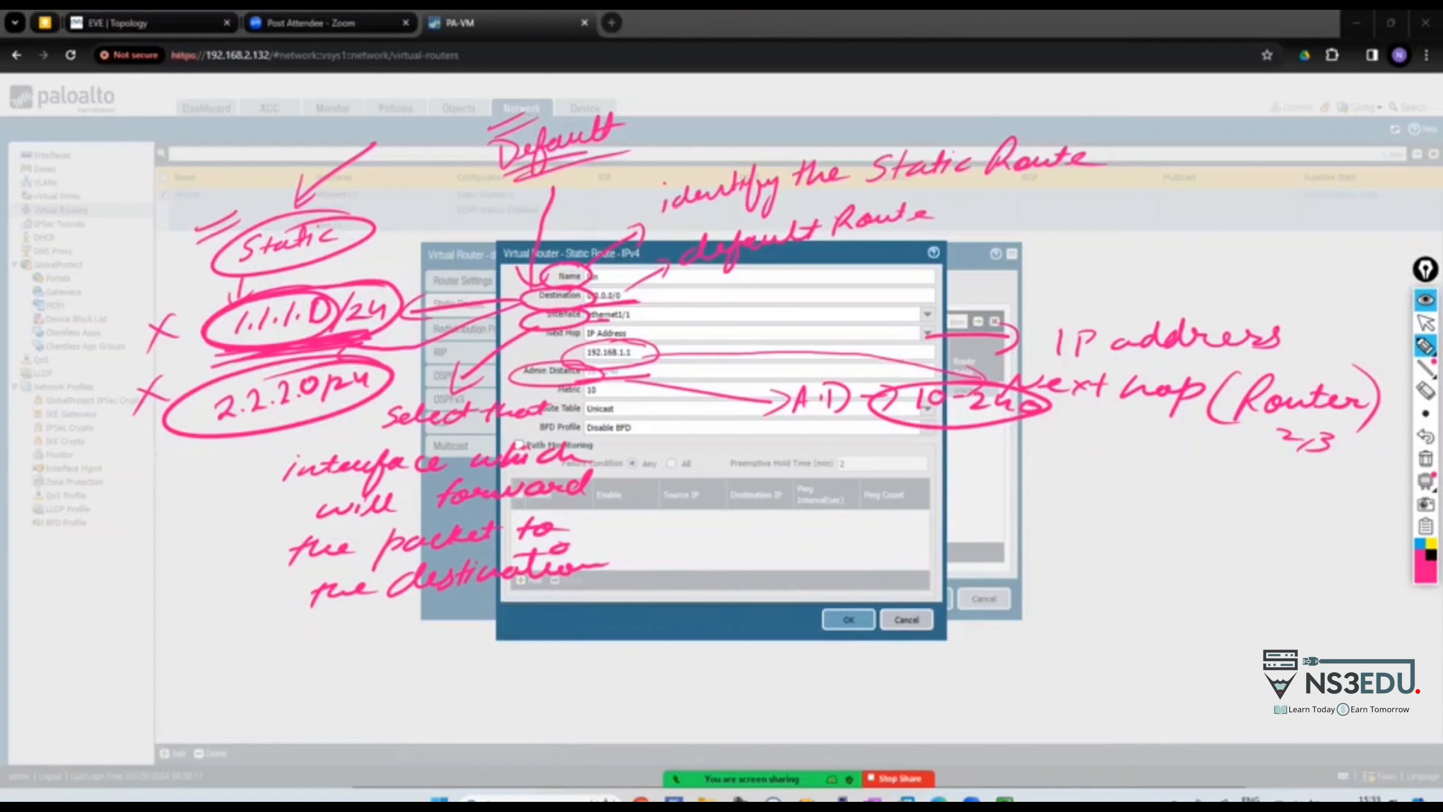
mouse_move(992, 244)
mouse_down()
mouse_move(989, 278)
mouse_move(1203, 250)
mouse_up()
mouse_move(1198, 236)
mouse_down()
mouse_move(1203, 268)
mouse_move(1247, 246)
mouse_up()
mouse_move(581, 378)
mouse_down()
mouse_move(764, 424)
mouse_move(734, 441)
mouse_up()
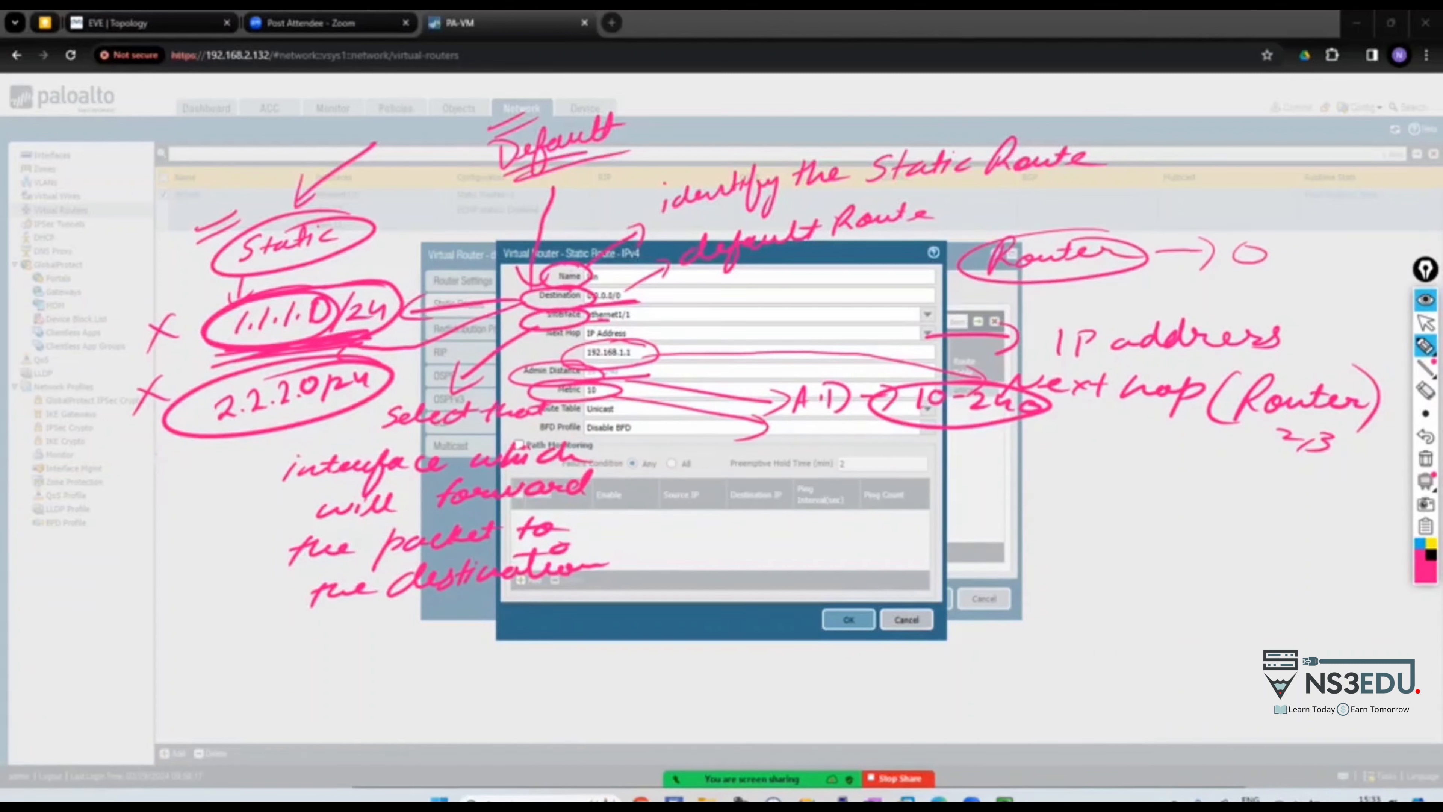
drag(623, 413, 648, 409)
mouse_move(625, 442)
mouse_down()
mouse_move(681, 432)
mouse_move(666, 451)
mouse_move(662, 411)
mouse_up()
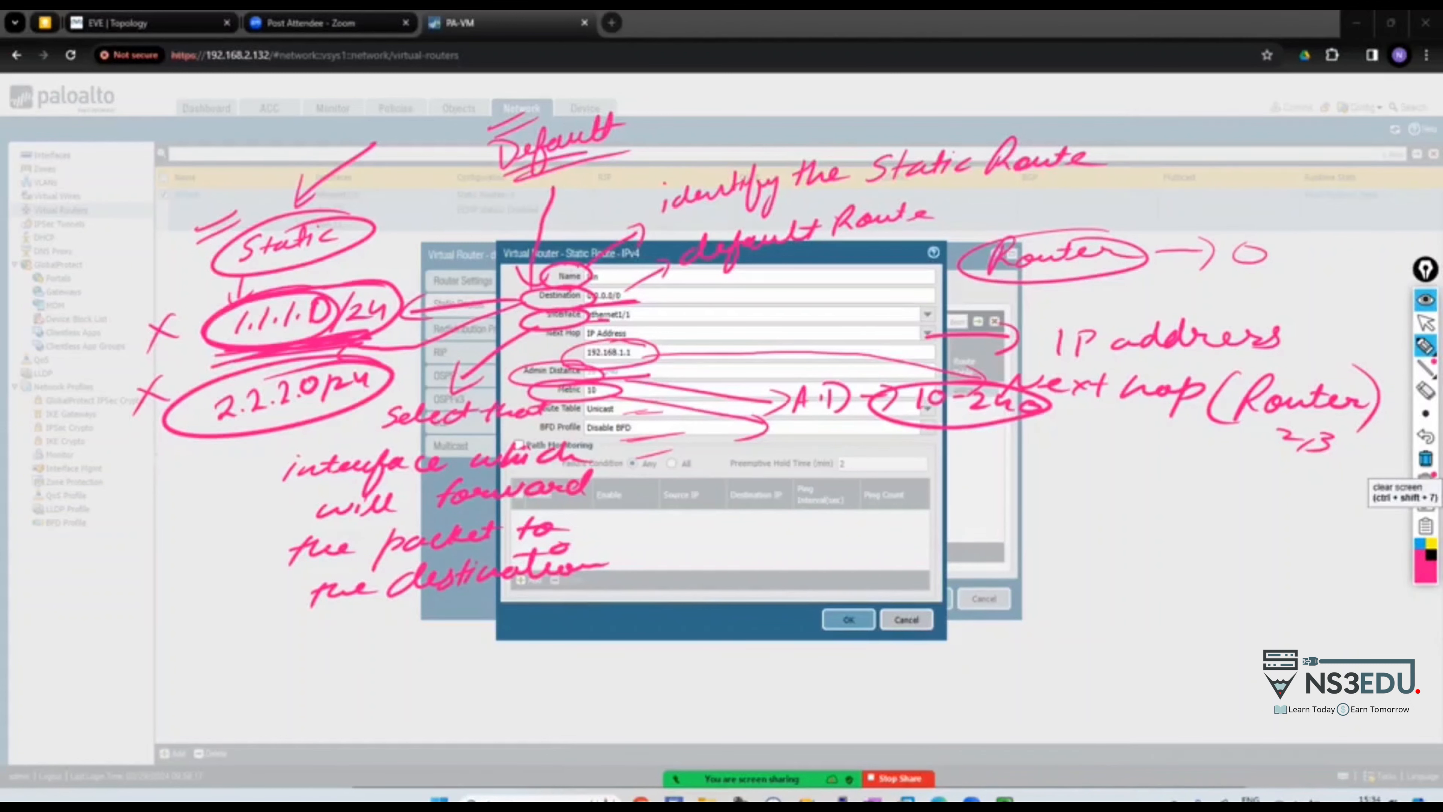
click(1425, 458)
Save the lan default route, commit the configuration, and view the default router's route table
click(1426, 323)
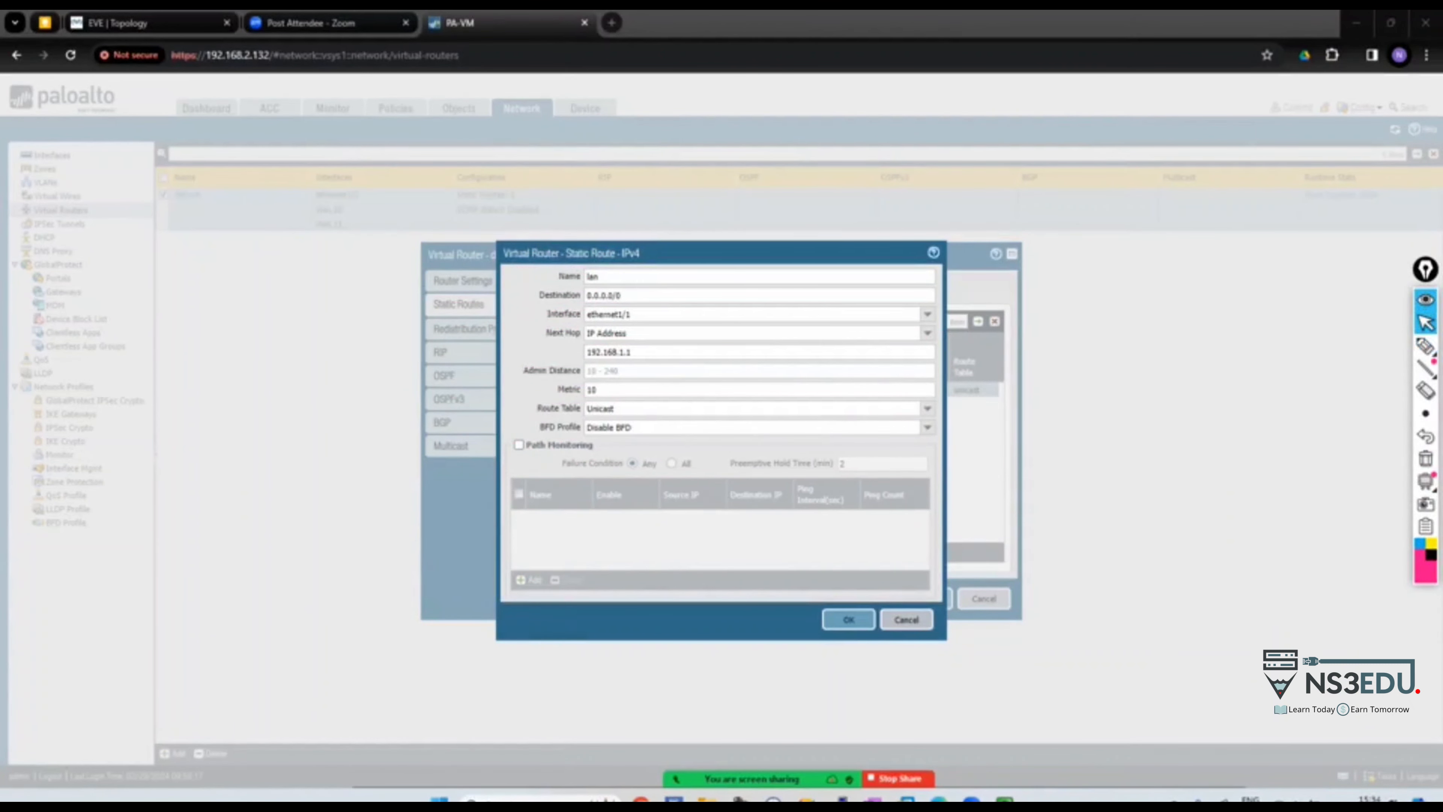
key(Return)
key(Return)
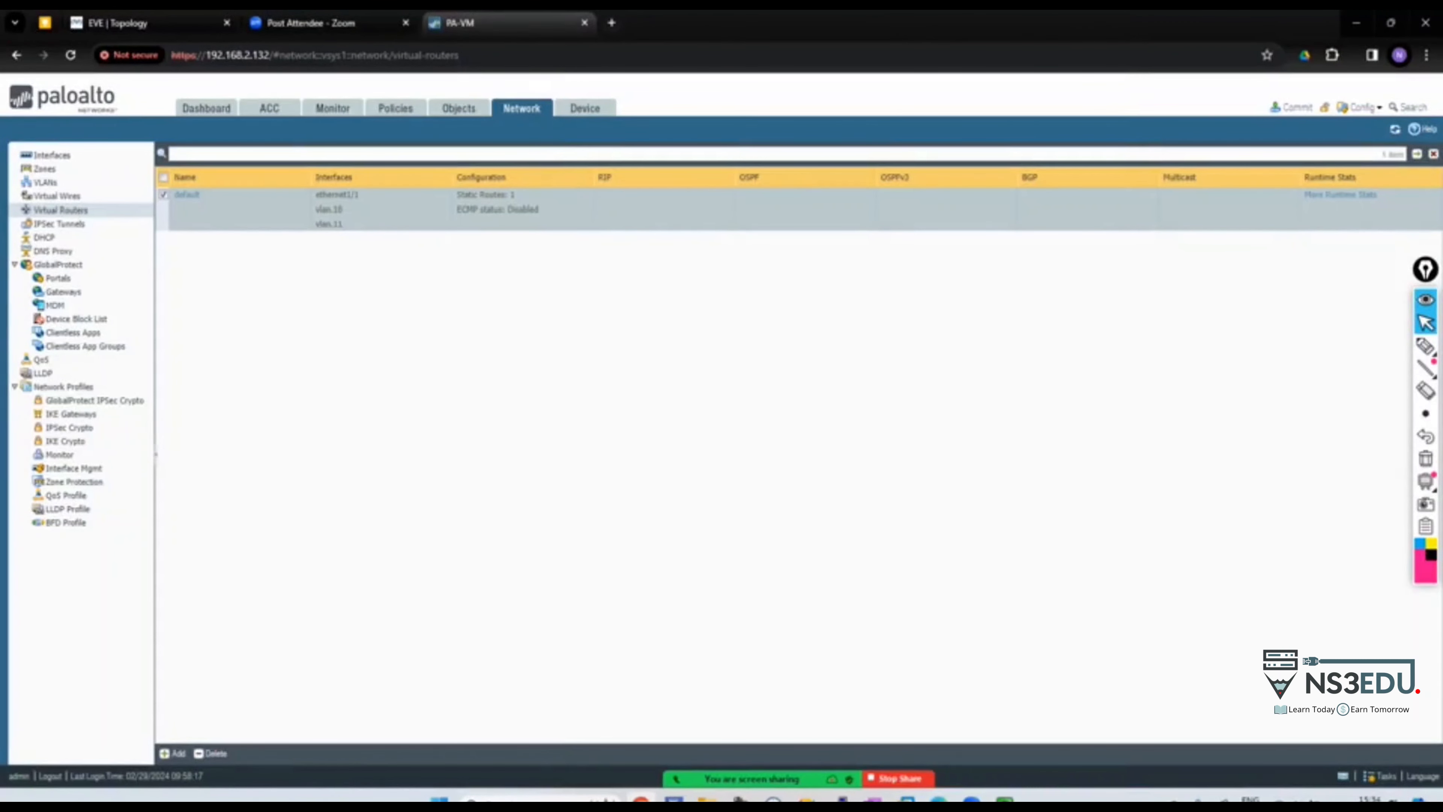
click(1291, 106)
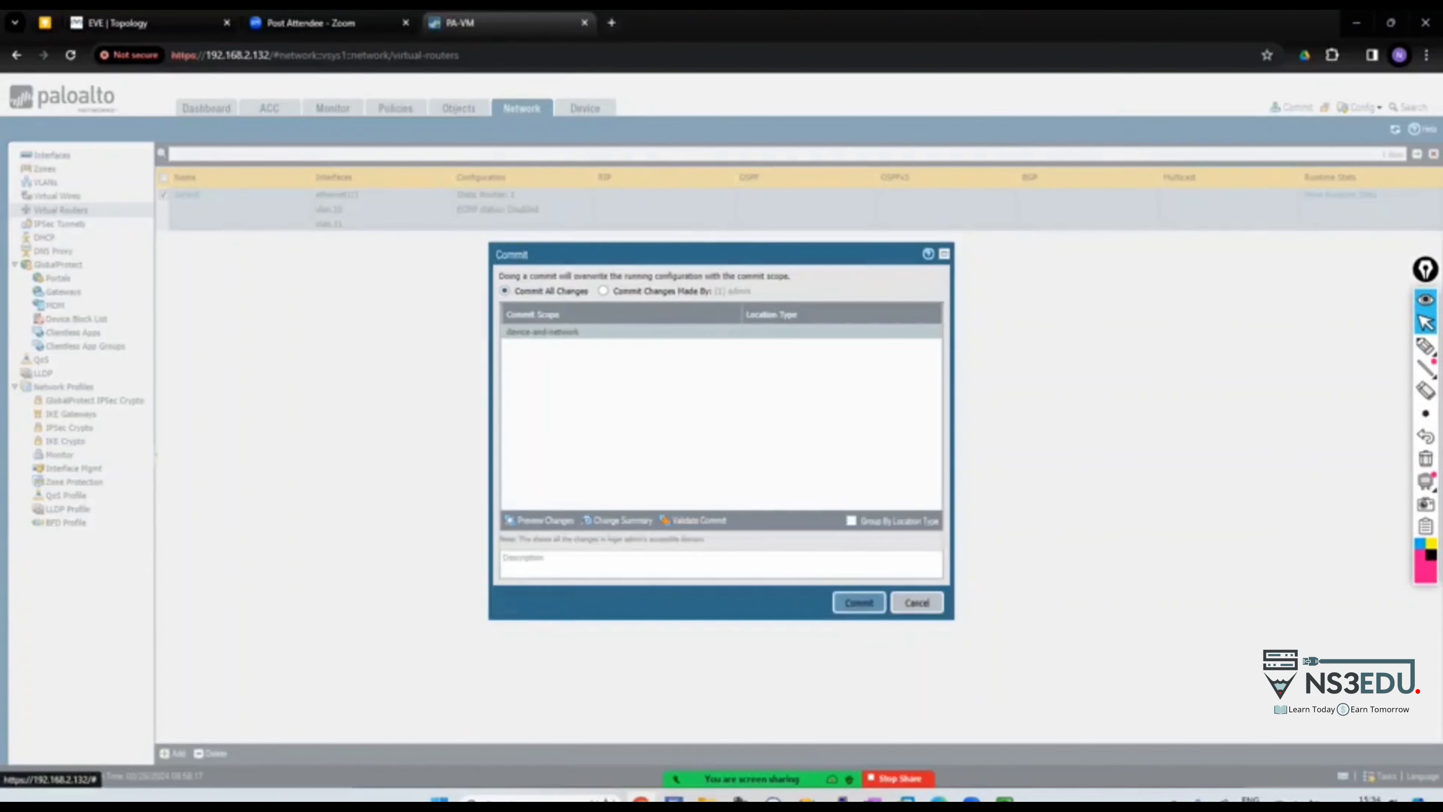
key(Return)
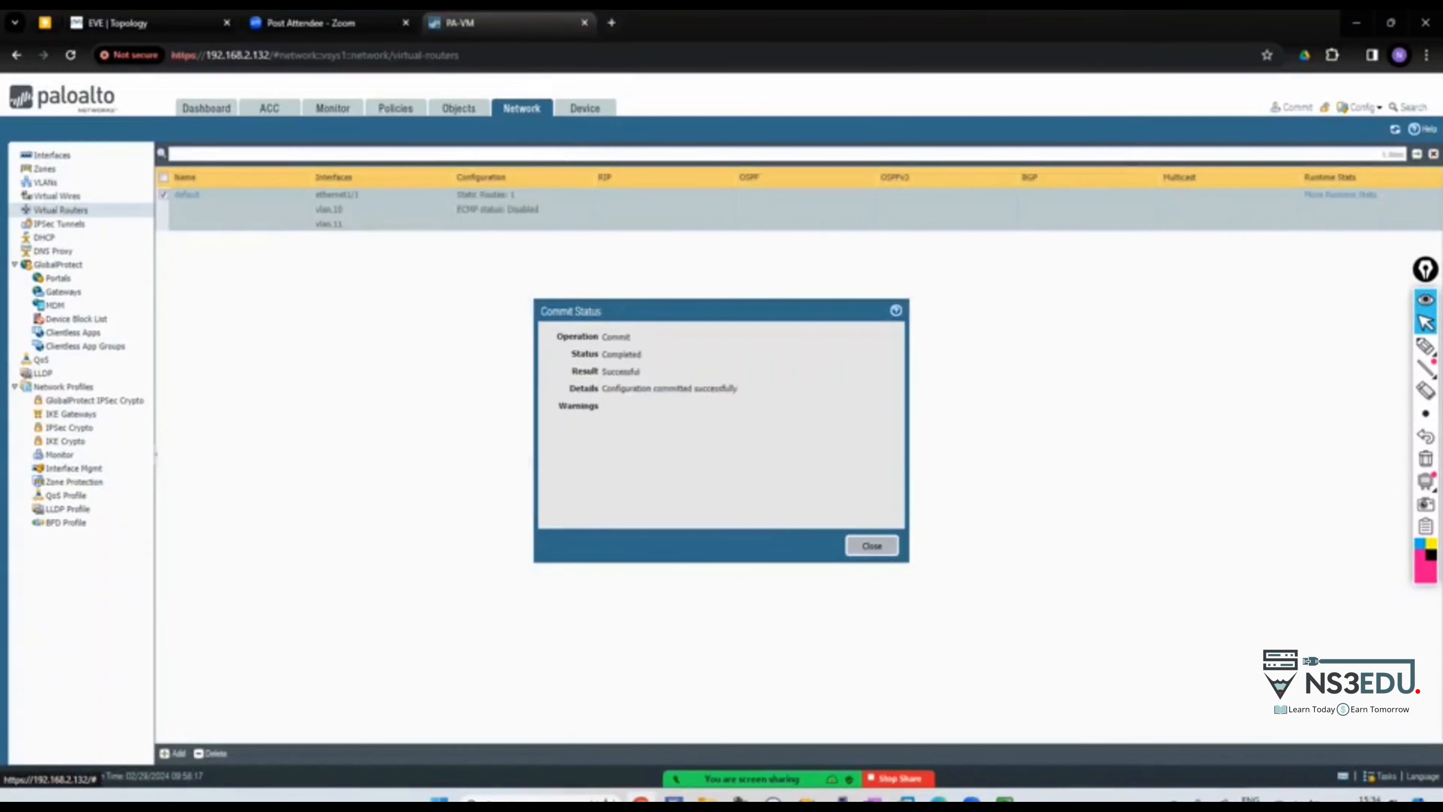
click(871, 546)
click(1340, 195)
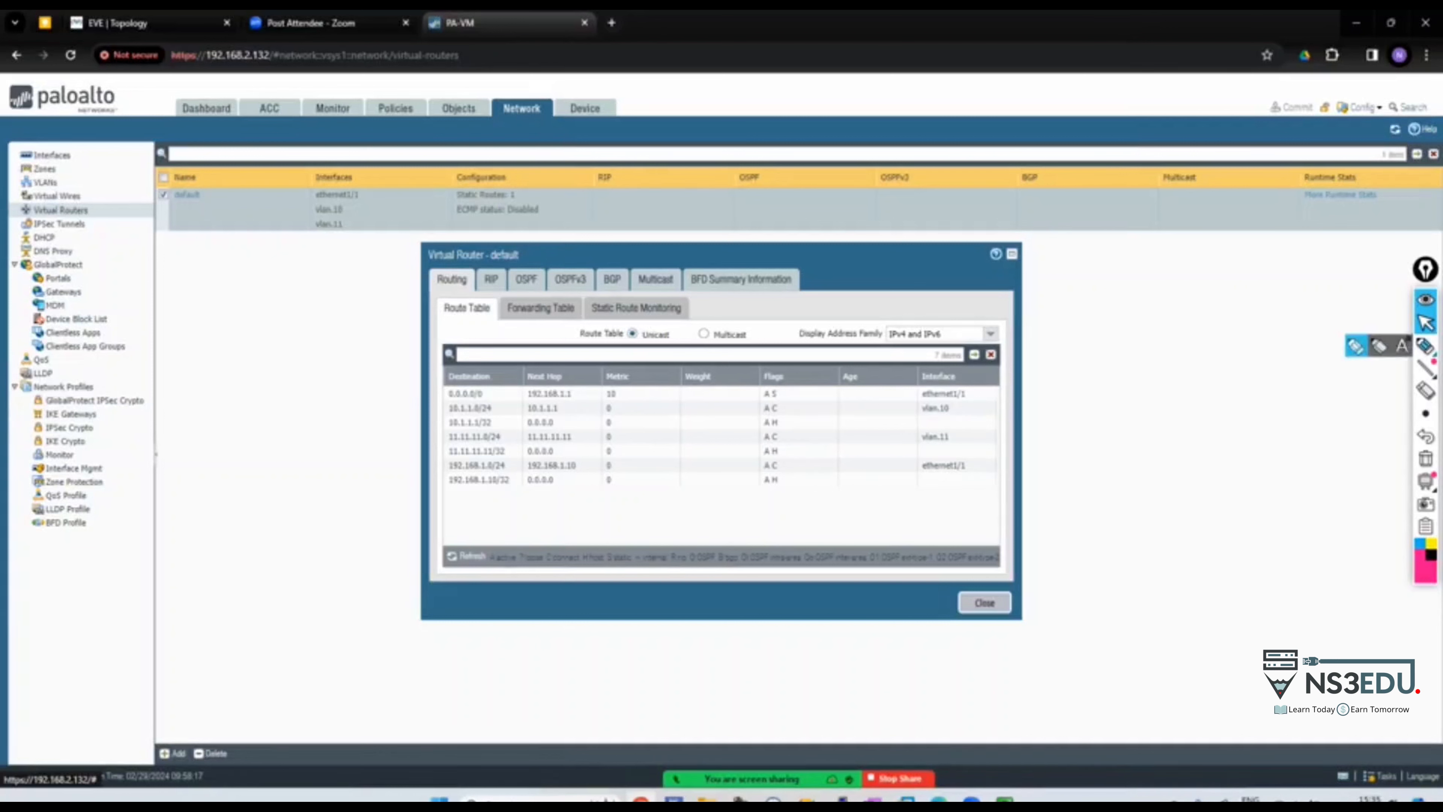
click(1425, 345)
drag(442, 310, 390, 341)
mouse_move(267, 386)
mouse_down()
mouse_move(293, 369)
mouse_move(421, 363)
mouse_move(259, 418)
mouse_move(378, 407)
mouse_move(228, 475)
mouse_move(366, 429)
mouse_up()
drag(548, 299, 676, 239)
mouse_move(699, 230)
mouse_down()
mouse_move(703, 243)
mouse_move(900, 232)
mouse_up()
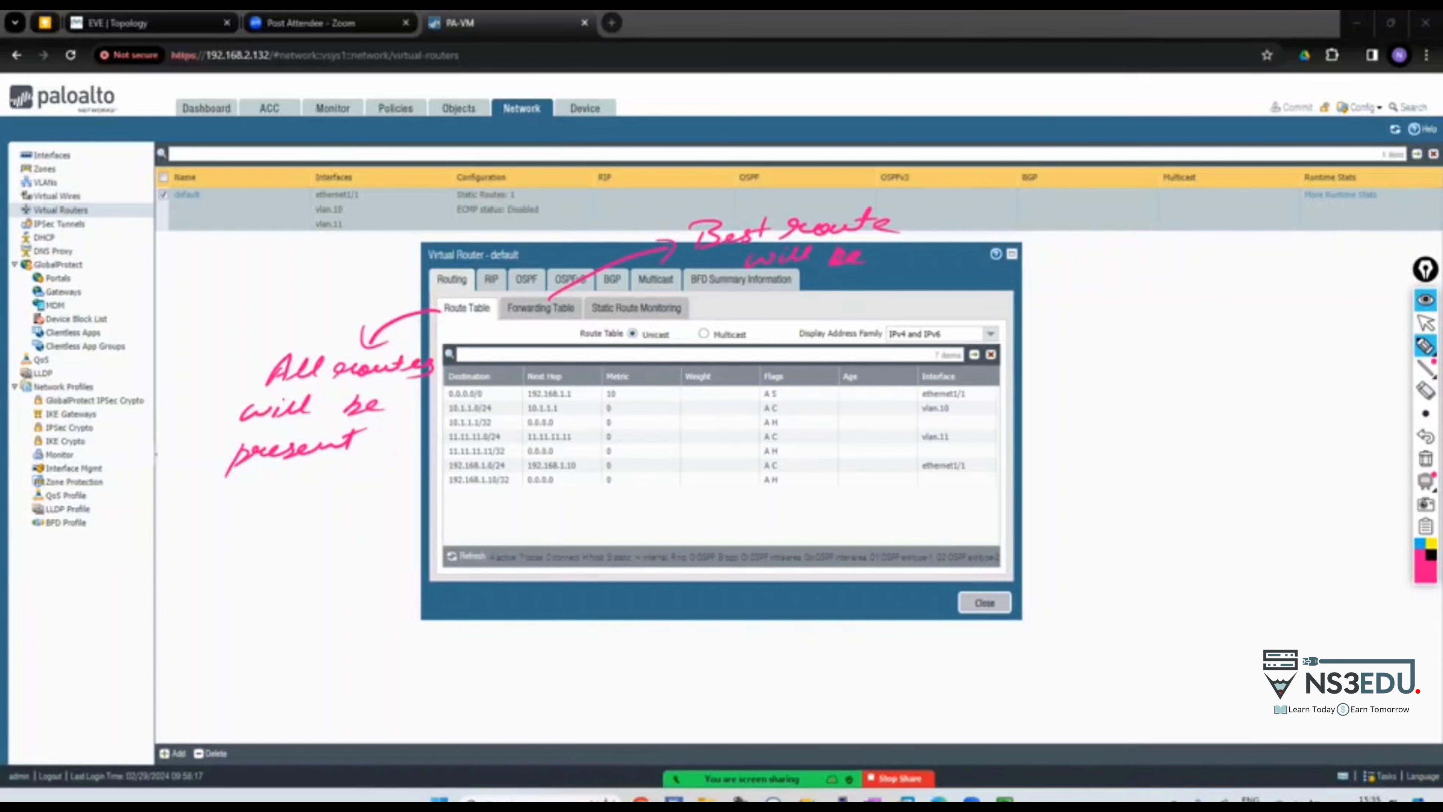
mouse_move(761, 306)
mouse_down()
mouse_move(785, 281)
mouse_move(840, 284)
mouse_up()
drag(1132, 348, 1128, 349)
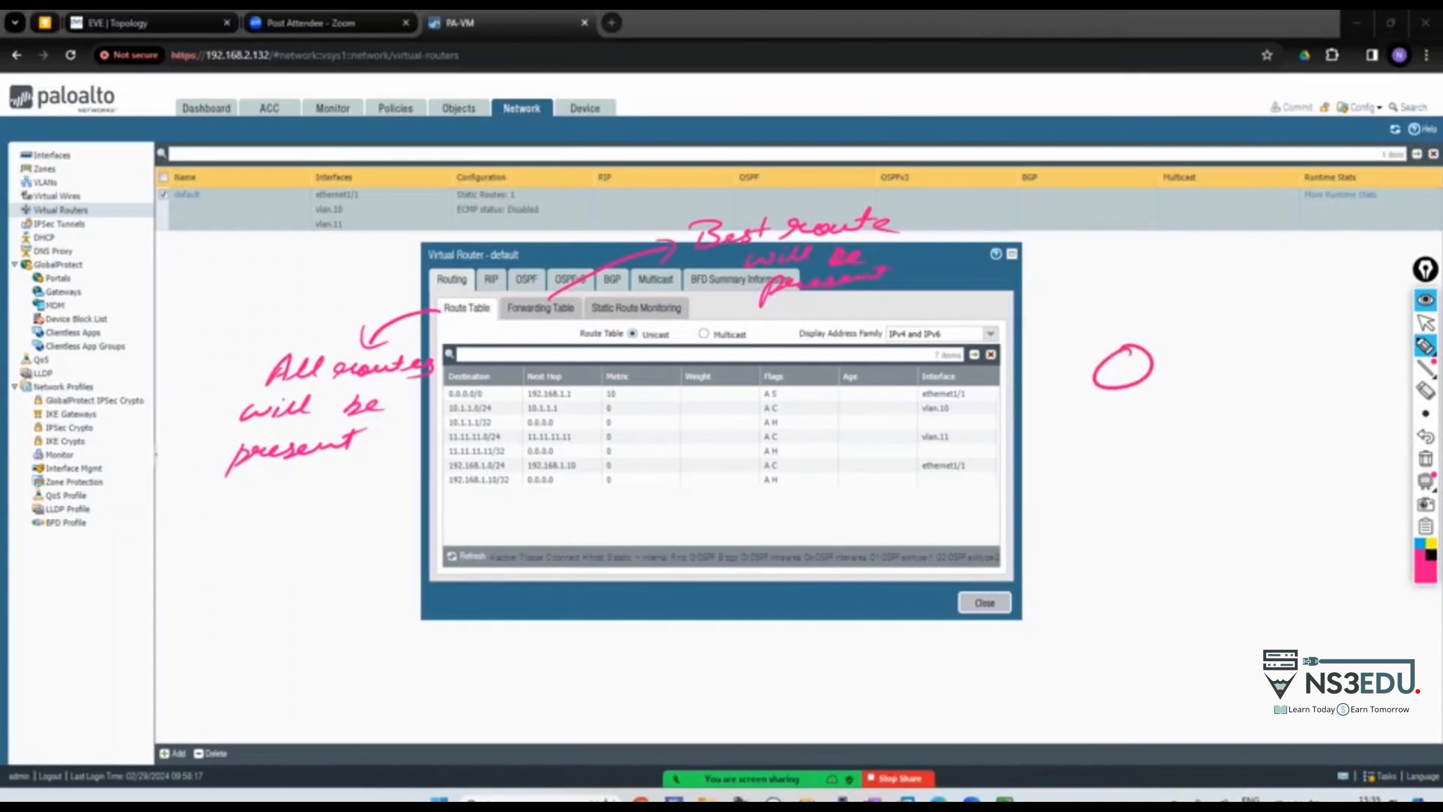
drag(1253, 301, 1250, 302)
drag(1246, 389, 1244, 392)
mouse_move(1335, 342)
mouse_down()
mouse_move(1312, 367)
mouse_move(1336, 342)
mouse_up()
drag(1137, 356, 1227, 319)
drag(1148, 377, 1252, 407)
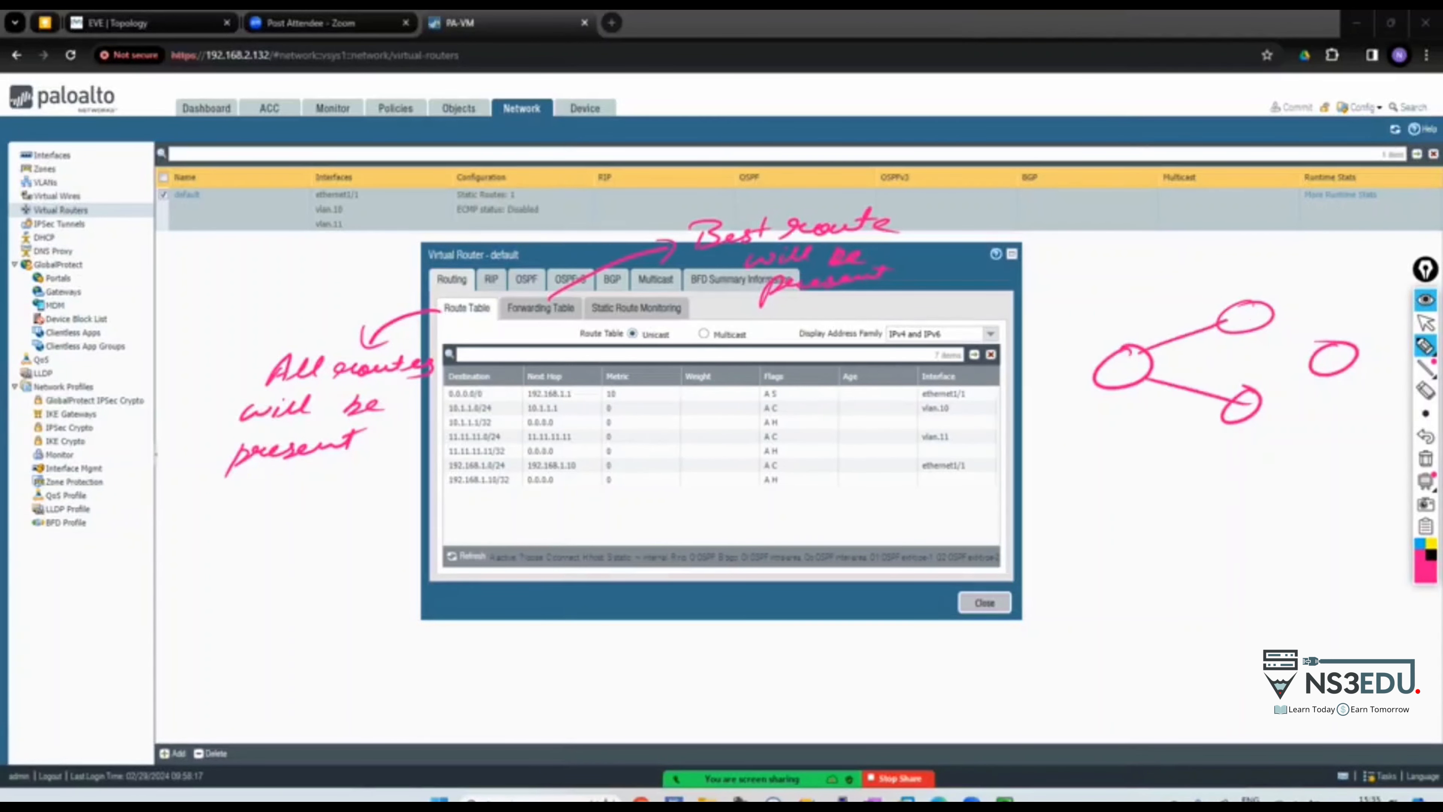
drag(1250, 319, 1324, 345)
drag(1256, 392, 1304, 363)
mouse_move(1162, 310)
mouse_down()
mouse_move(1161, 329)
mouse_move(1178, 308)
mouse_up()
drag(1283, 309, 1301, 322)
drag(1309, 310, 1308, 310)
drag(1183, 395, 1153, 417)
drag(1312, 395, 1285, 419)
drag(1054, 365, 1055, 391)
mouse_move(1055, 379)
mouse_down()
mouse_move(1093, 376)
mouse_move(1040, 422)
mouse_up()
drag(1055, 409, 1143, 400)
mouse_move(1348, 364)
mouse_down()
mouse_move(1378, 352)
mouse_move(1375, 385)
mouse_move(1403, 389)
mouse_up()
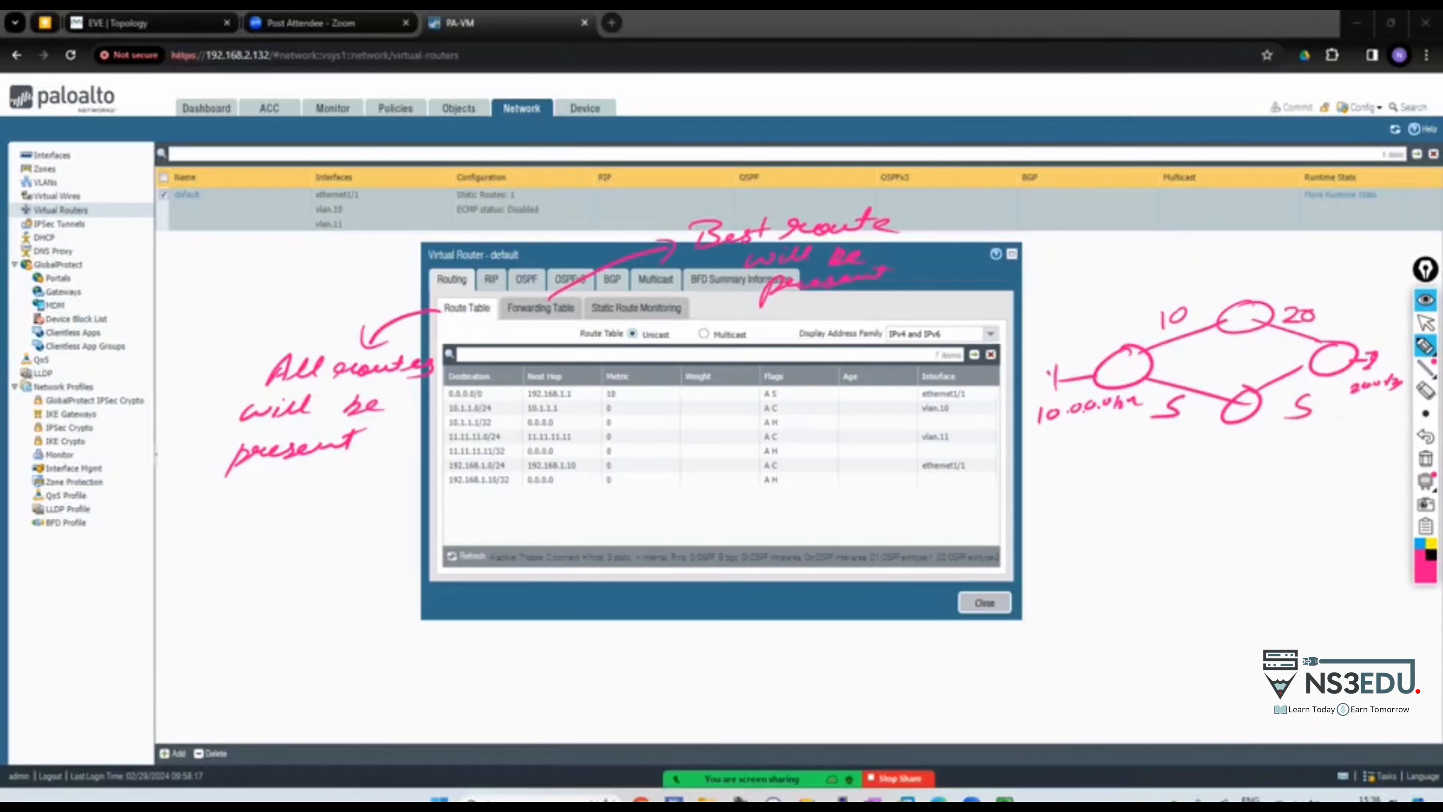
drag(1108, 364, 1119, 385)
mouse_move(1124, 363)
mouse_down()
mouse_move(1123, 382)
mouse_move(1078, 392)
mouse_move(1136, 391)
mouse_move(1070, 452)
mouse_up()
drag(1375, 368, 1403, 376)
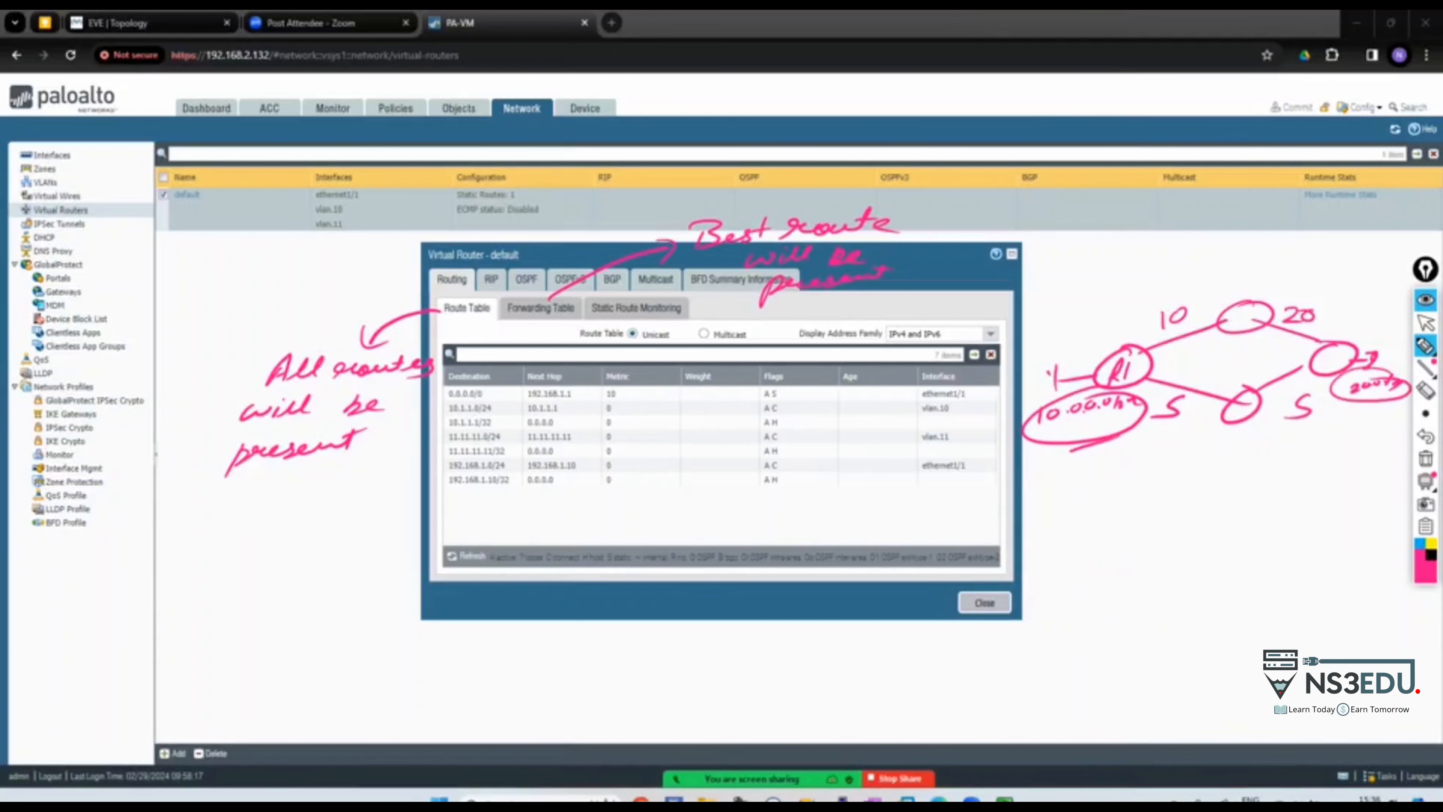
drag(1120, 496, 1145, 513)
mouse_move(1167, 500)
mouse_down()
mouse_move(1205, 498)
mouse_move(1198, 516)
mouse_up()
mouse_move(1228, 489)
mouse_down()
mouse_move(1253, 500)
mouse_move(1233, 511)
mouse_up()
drag(1270, 486, 1352, 487)
drag(1325, 458, 1316, 466)
drag(1295, 464, 1312, 463)
drag(1130, 543, 1128, 569)
mouse_move(1131, 484)
mouse_down()
mouse_move(1152, 495)
mouse_move(1152, 525)
mouse_up()
drag(1170, 492, 1142, 489)
mouse_move(1144, 550)
mouse_down()
mouse_move(1160, 565)
mouse_move(1159, 543)
mouse_up()
mouse_move(1207, 563)
mouse_down()
mouse_move(1233, 561)
mouse_move(1228, 579)
mouse_up()
drag(1292, 550, 1273, 574)
drag(1297, 555, 1368, 551)
drag(1343, 530, 1349, 531)
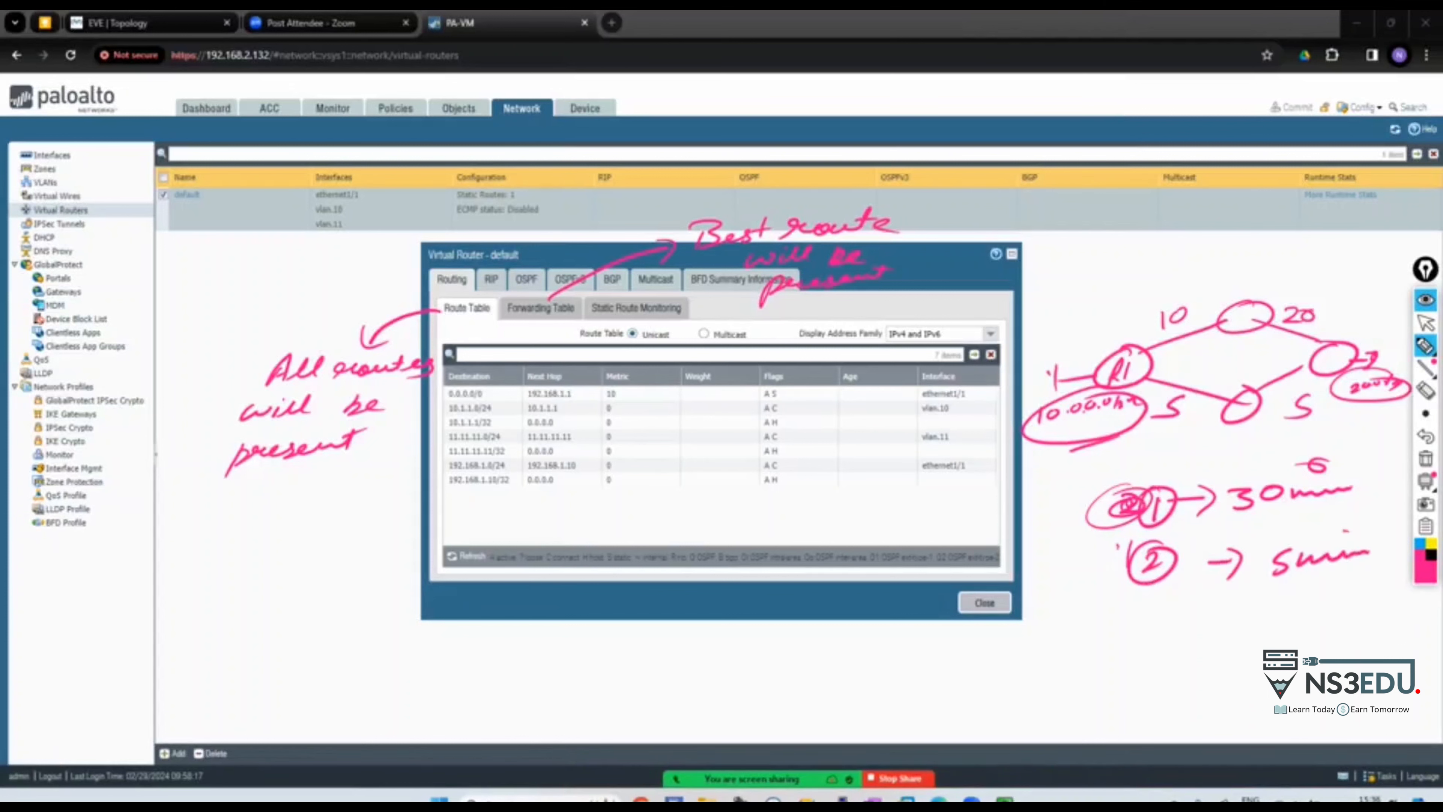
drag(1082, 604, 1093, 630)
drag(1097, 620, 1179, 615)
mouse_move(1077, 648)
mouse_down()
mouse_move(1082, 674)
mouse_move(1213, 645)
mouse_up()
drag(1118, 675, 1107, 699)
mouse_move(1126, 693)
mouse_down()
mouse_move(1269, 637)
mouse_move(1219, 677)
mouse_up()
drag(1281, 634, 1320, 645)
drag(1335, 631, 1393, 628)
drag(1396, 622, 1406, 631)
mouse_move(1187, 588)
mouse_down()
mouse_move(1043, 622)
mouse_move(1193, 597)
mouse_up()
drag(1029, 620, 962, 653)
mouse_move(968, 636)
mouse_down()
mouse_move(985, 651)
mouse_move(899, 689)
mouse_up()
drag(904, 660, 924, 682)
mouse_move(935, 662)
mouse_down()
mouse_move(909, 641)
mouse_move(895, 693)
mouse_move(934, 664)
mouse_up()
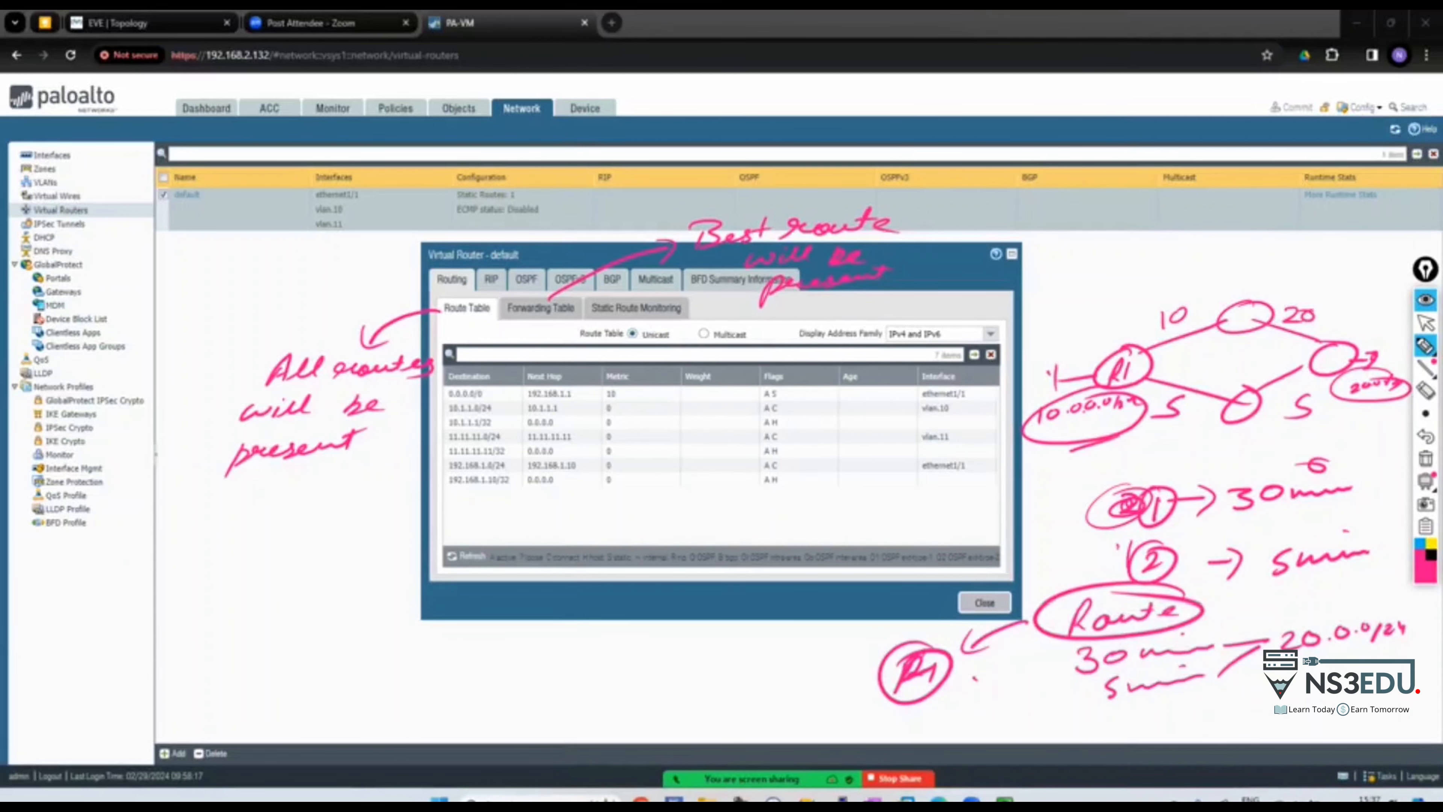
mouse_move(928, 690)
mouse_down()
mouse_move(975, 696)
mouse_move(958, 717)
mouse_move(1001, 715)
mouse_move(1016, 686)
mouse_up()
drag(1005, 703, 1043, 689)
mouse_move(1029, 691)
mouse_down()
mouse_move(1027, 713)
mouse_move(1030, 676)
mouse_move(1058, 682)
mouse_up()
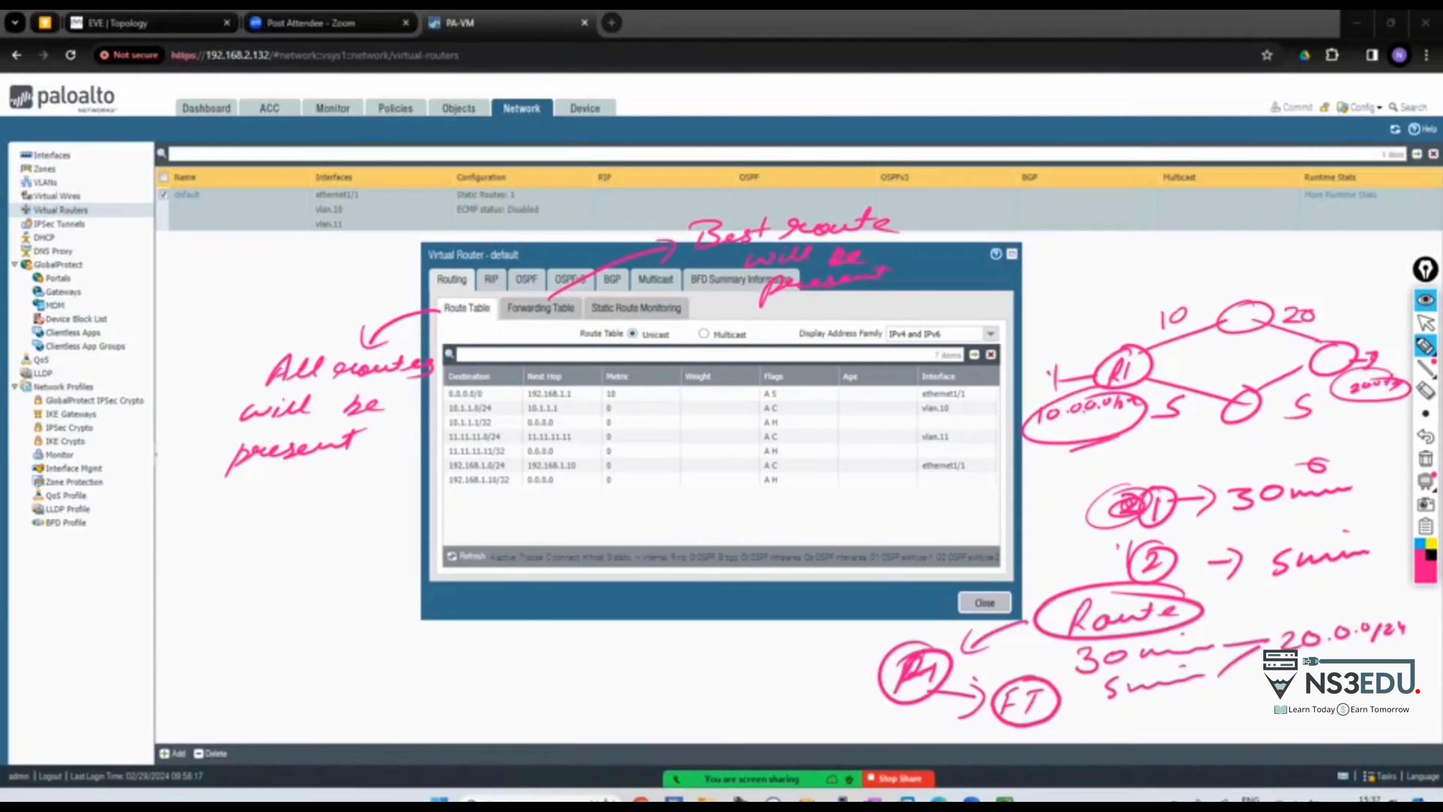
mouse_move(1188, 600)
mouse_down()
mouse_move(1217, 598)
mouse_move(1196, 617)
mouse_up()
drag(1220, 608, 1242, 616)
drag(1248, 593, 1274, 606)
mouse_move(1209, 664)
mouse_down()
mouse_move(1141, 668)
mouse_move(1193, 709)
mouse_move(1216, 664)
mouse_move(1393, 646)
mouse_up()
drag(1118, 705, 1243, 686)
mouse_move(1045, 732)
mouse_down()
mouse_move(1030, 755)
mouse_move(1238, 715)
mouse_move(1289, 724)
mouse_up()
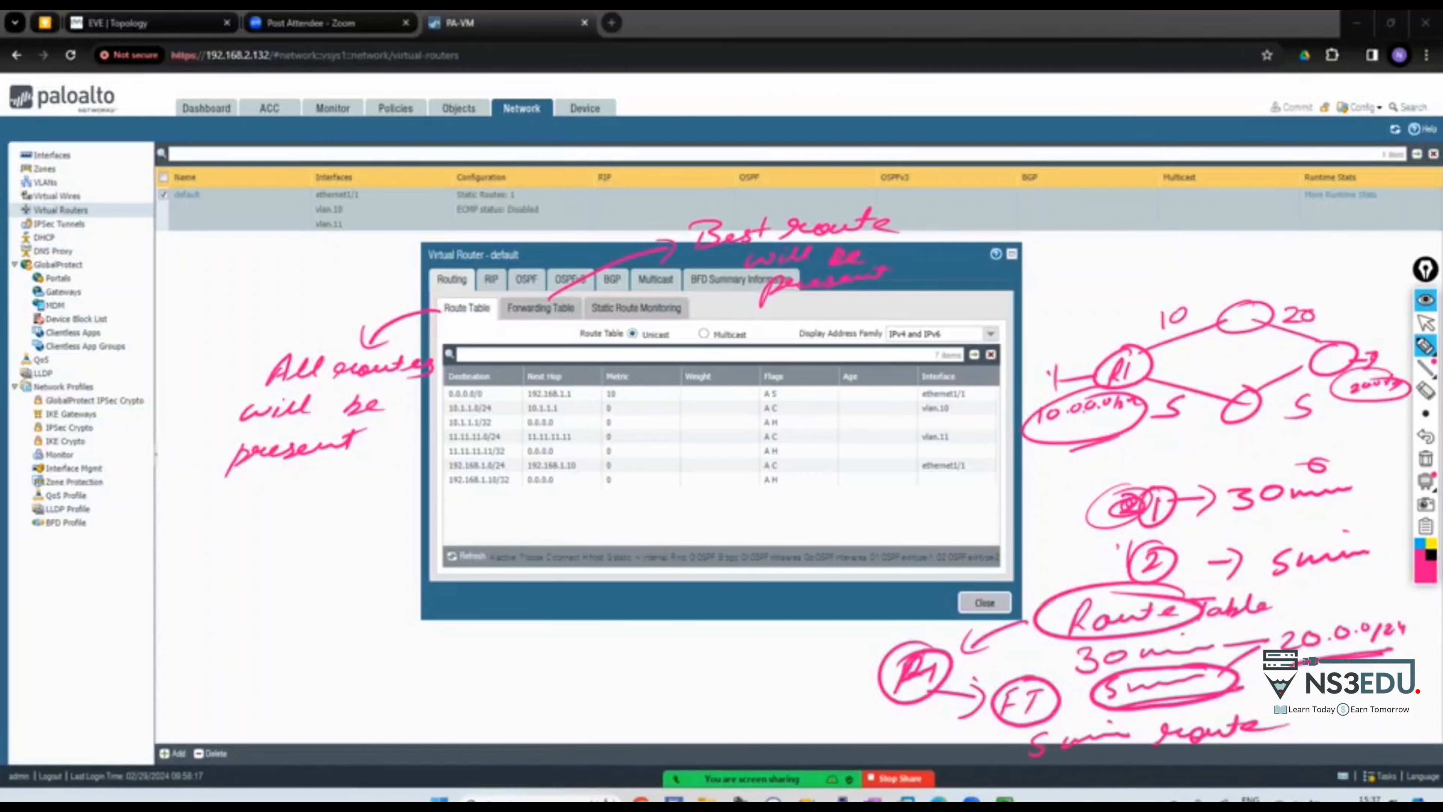
click(1425, 458)
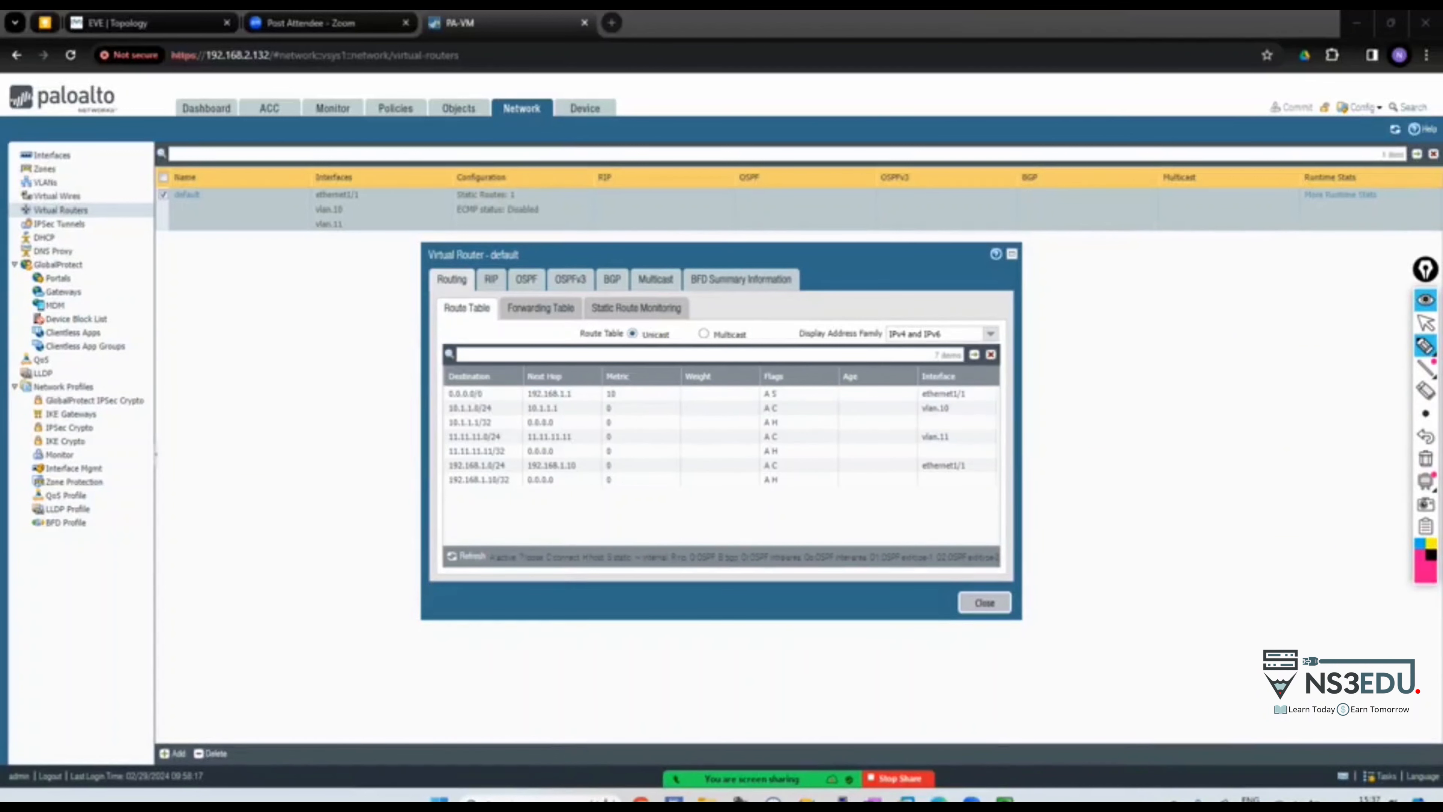
mouse_move(787, 377)
mouse_down()
mouse_move(798, 489)
mouse_move(761, 387)
mouse_up()
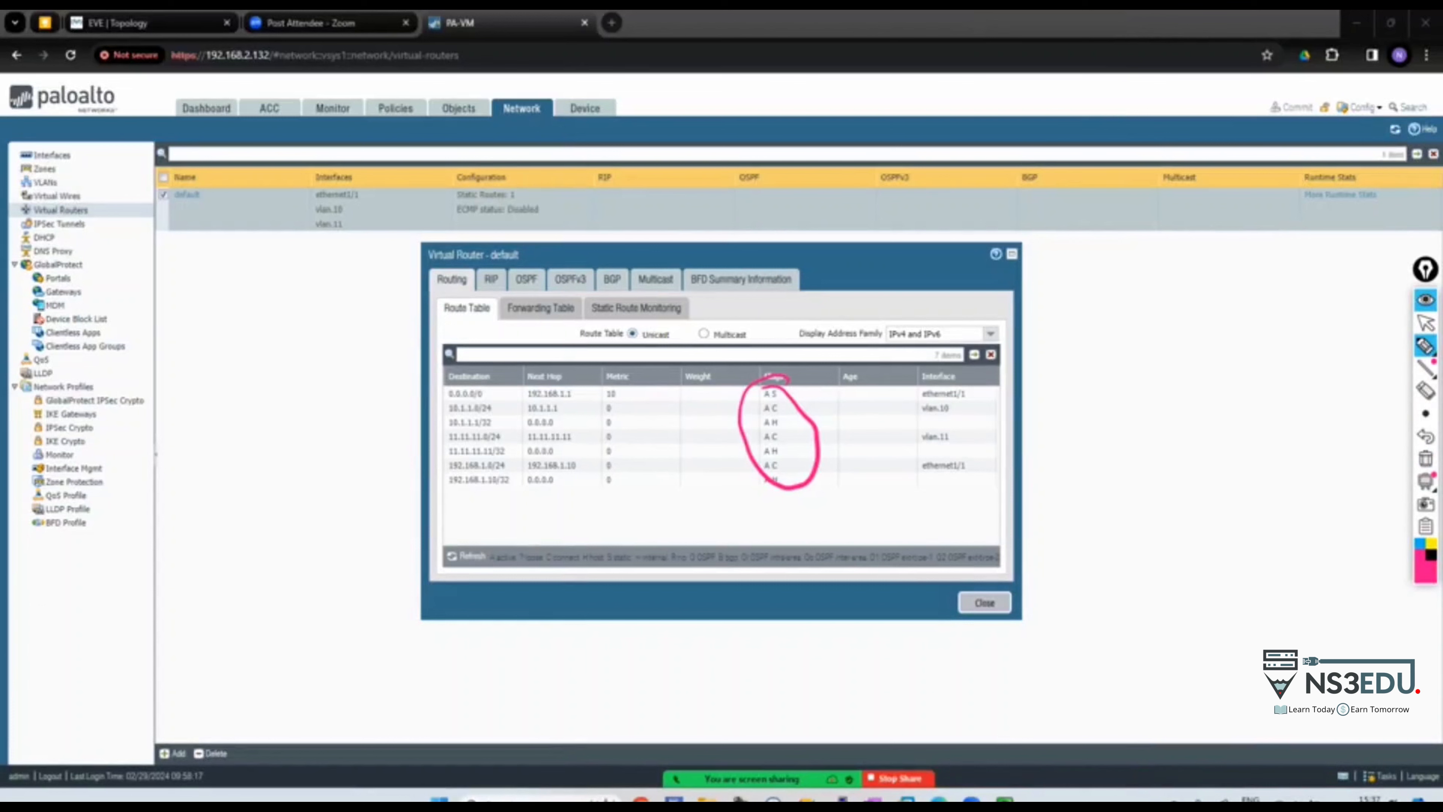
mouse_move(1053, 315)
mouse_down()
mouse_move(1068, 281)
mouse_move(1076, 309)
mouse_move(1092, 310)
mouse_up()
drag(1097, 278, 1091, 310)
mouse_move(483, 301)
mouse_down()
mouse_move(497, 303)
mouse_move(486, 316)
mouse_up()
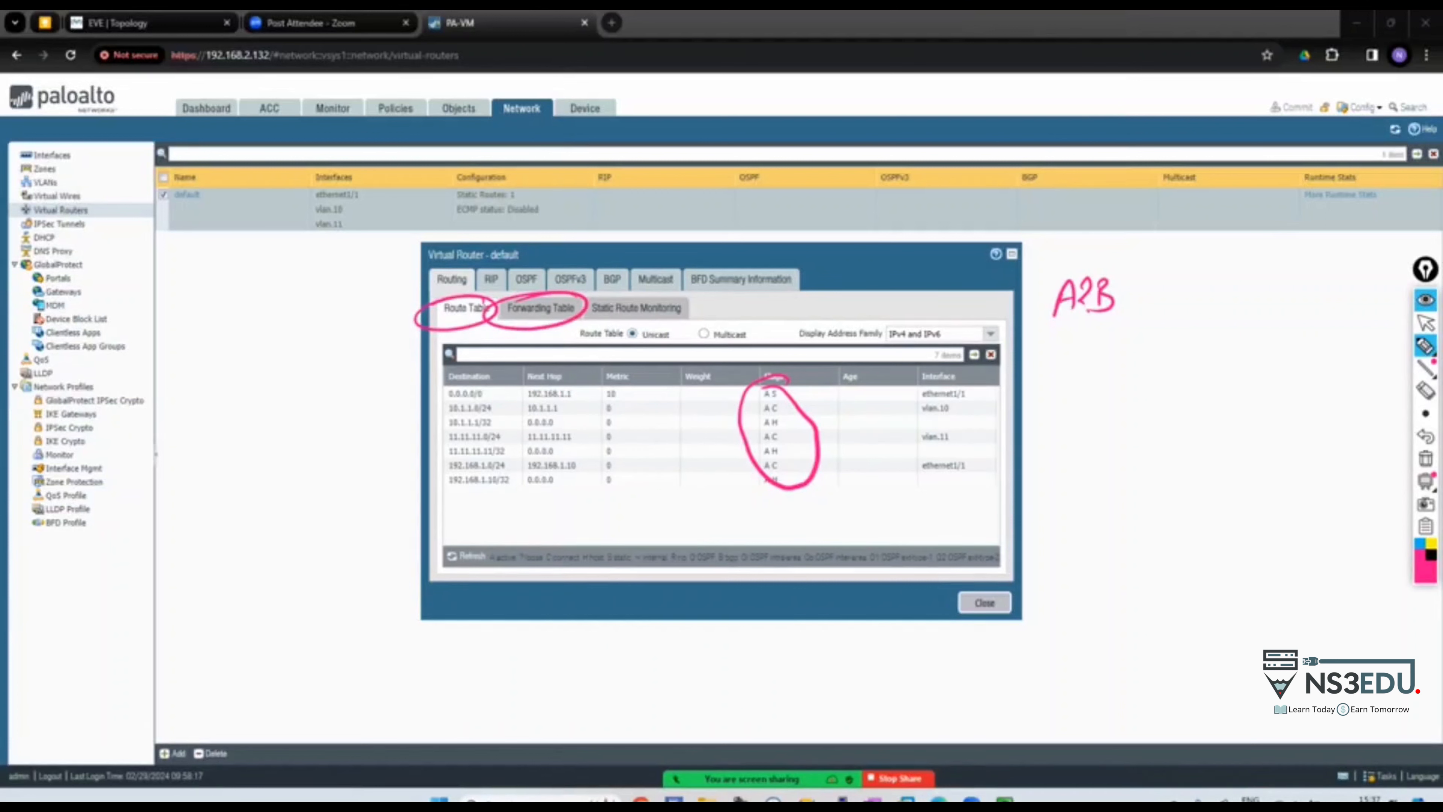
mouse_move(1029, 256)
mouse_down()
mouse_move(1153, 233)
mouse_move(1116, 219)
mouse_move(1391, 233)
mouse_up()
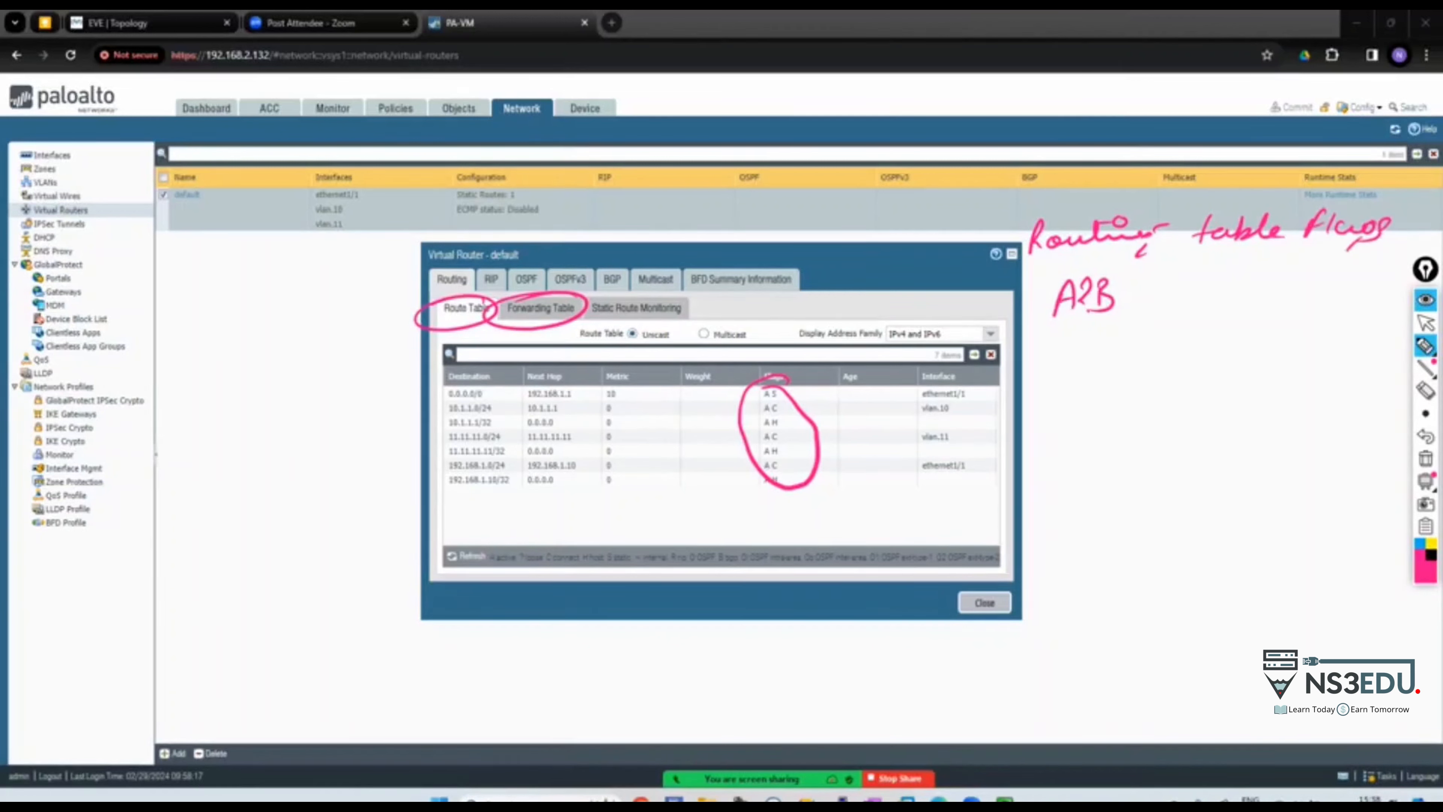
drag(1038, 322, 1083, 321)
mouse_move(1088, 272)
mouse_down()
mouse_move(1073, 283)
mouse_move(1086, 267)
mouse_up()
drag(1087, 317, 1153, 292)
drag(1146, 278, 1141, 311)
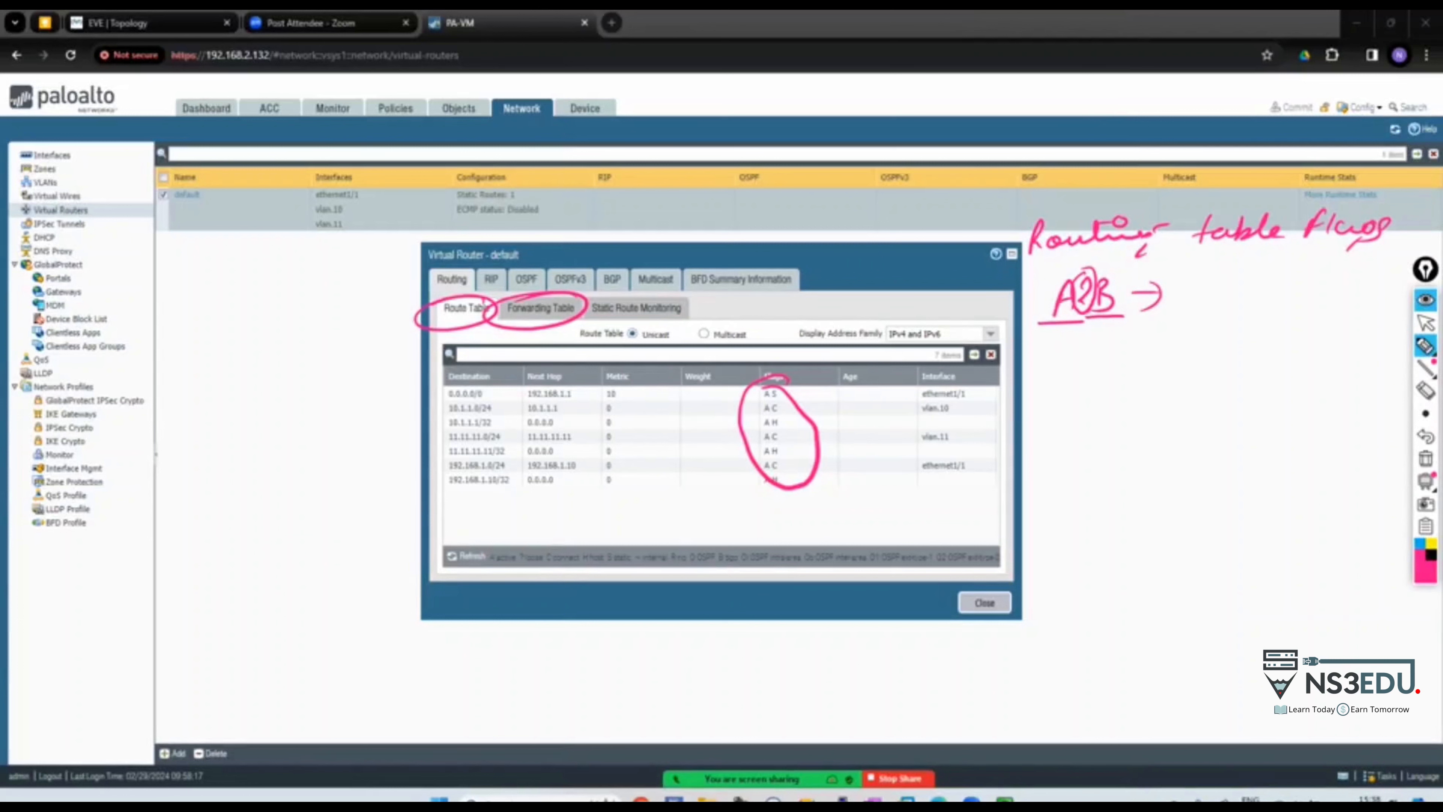
drag(1057, 287, 1008, 293)
drag(1169, 312, 1269, 292)
drag(1113, 276, 1122, 327)
mouse_move(1299, 279)
mouse_down()
mouse_move(1300, 307)
mouse_move(1312, 304)
mouse_up()
mouse_move(1335, 281)
mouse_down()
mouse_move(1320, 302)
mouse_move(1359, 281)
mouse_up()
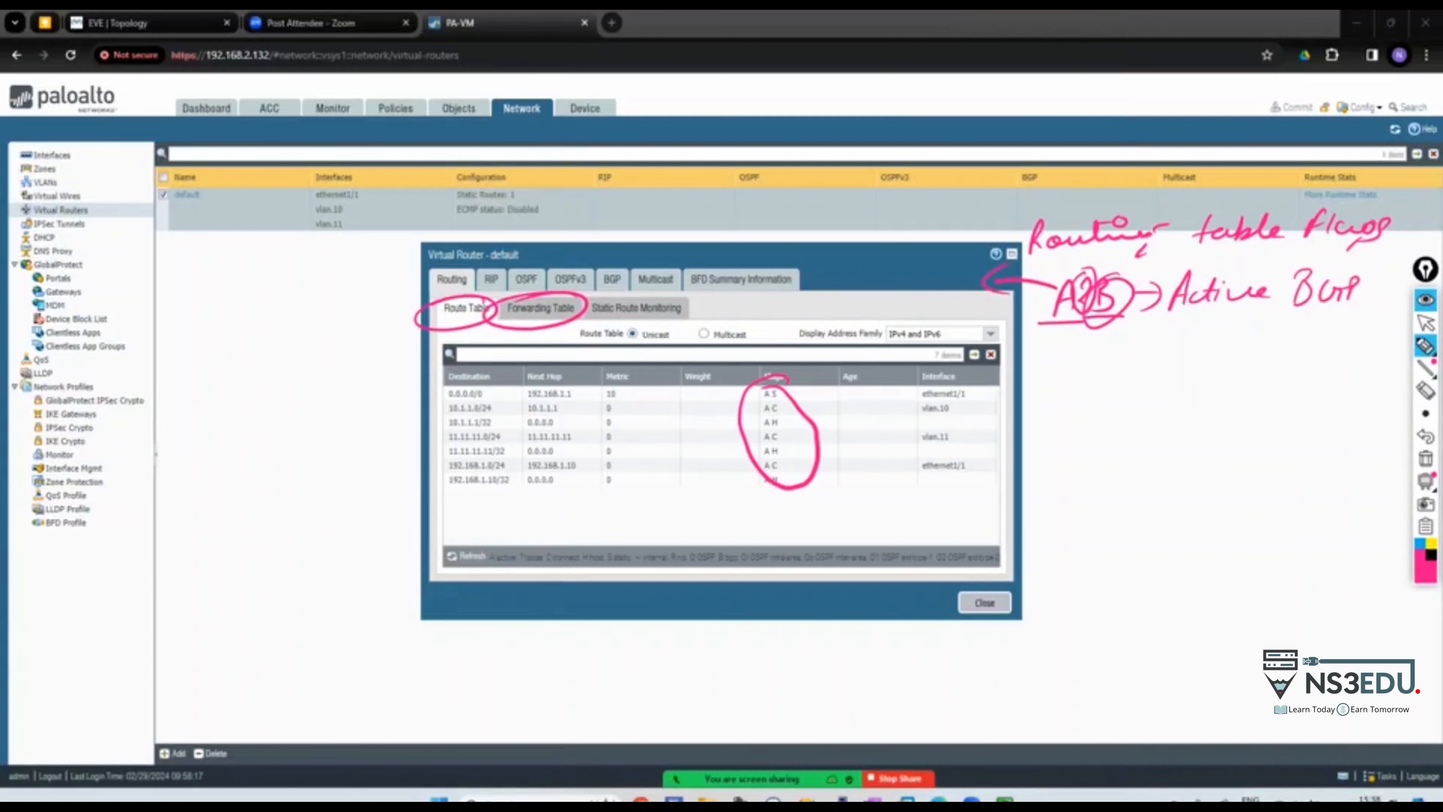
drag(1274, 257, 1316, 264)
drag(1307, 245, 1355, 272)
drag(1344, 264, 1357, 279)
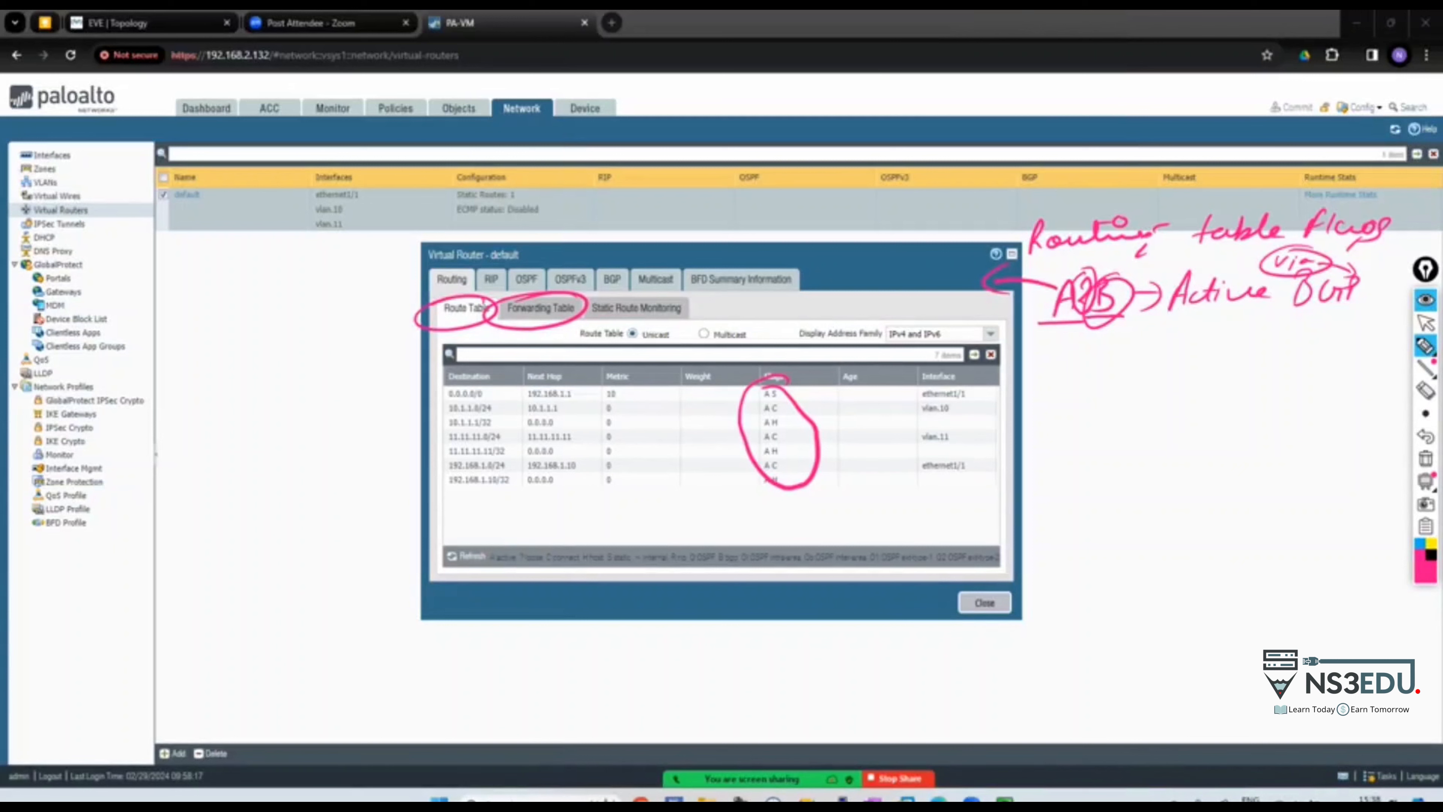
drag(1050, 384, 1081, 376)
drag(1058, 367, 1078, 365)
mouse_move(1106, 356)
mouse_down()
mouse_move(1104, 380)
mouse_move(1151, 366)
mouse_up()
drag(1140, 354, 1140, 380)
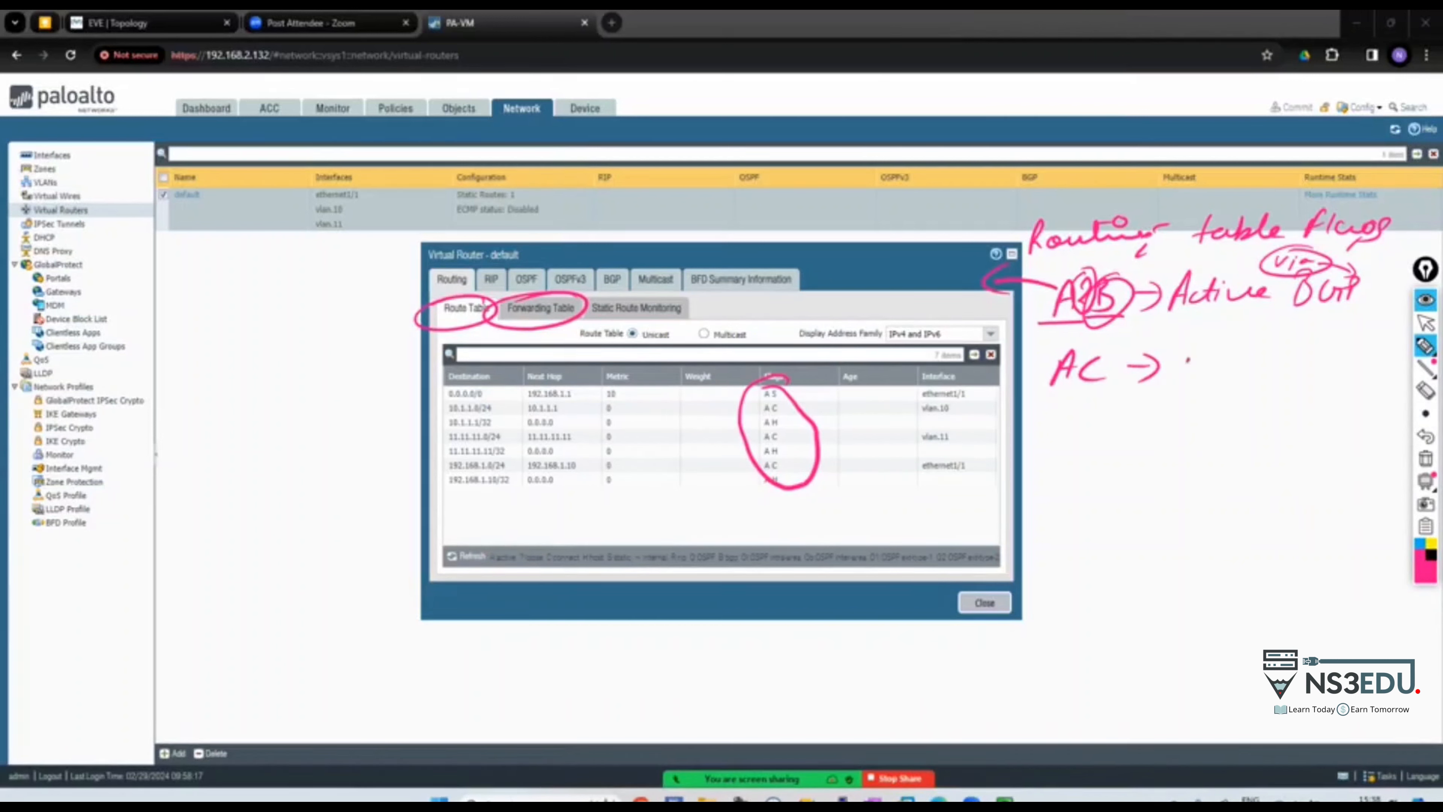
drag(1182, 377, 1198, 375)
mouse_move(1185, 367)
mouse_down()
mouse_move(1332, 357)
mouse_move(1253, 391)
mouse_move(1318, 381)
mouse_up()
drag(1326, 381, 1361, 375)
mouse_move(1296, 407)
mouse_down()
mouse_move(1296, 423)
mouse_move(1331, 410)
mouse_up()
click(1425, 413)
mouse_move(1045, 488)
mouse_down()
mouse_move(1066, 487)
mouse_move(1067, 469)
mouse_up()
mouse_move(1081, 455)
mouse_down()
mouse_move(1076, 482)
mouse_move(1098, 459)
mouse_up()
drag(1115, 471, 1141, 464)
drag(1133, 453, 1122, 486)
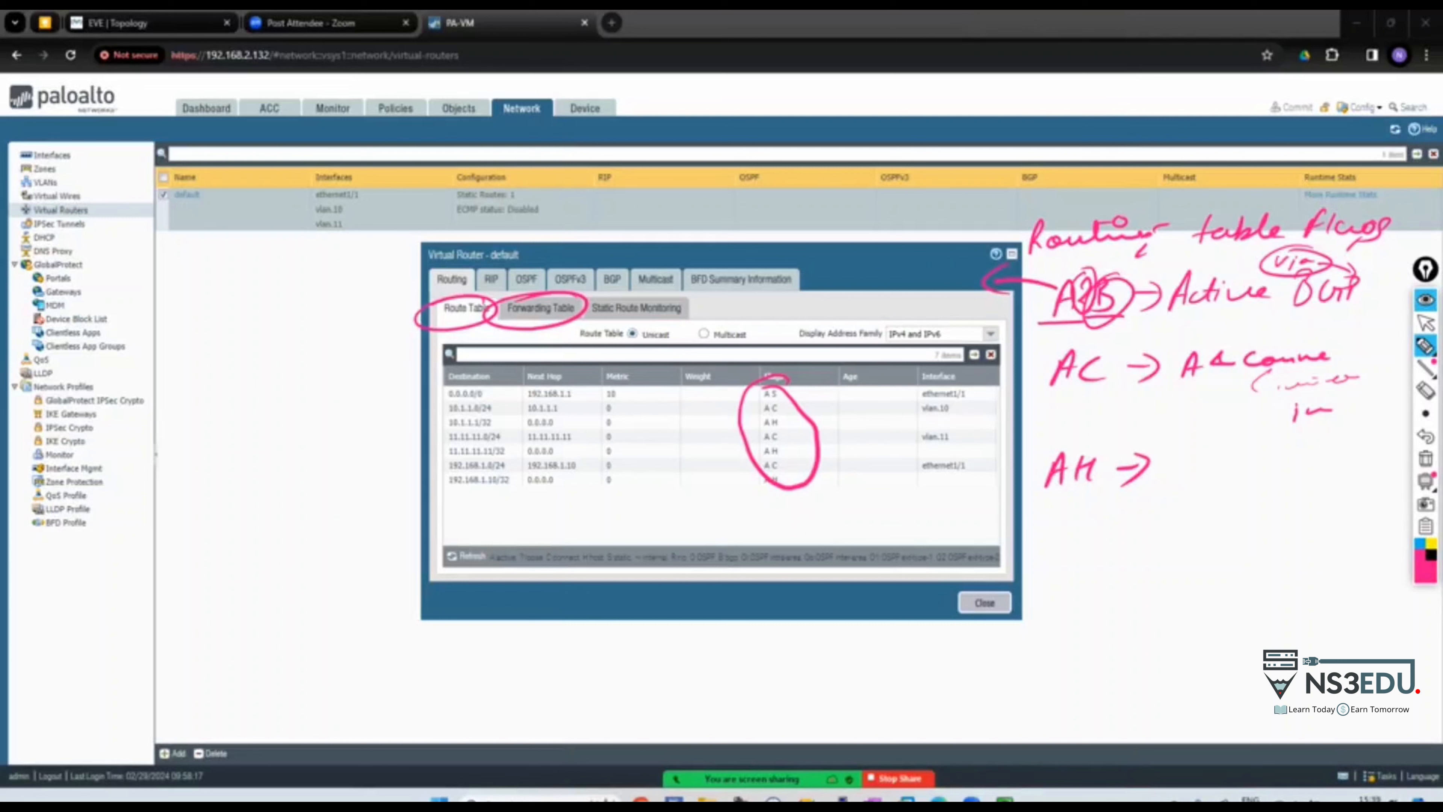
drag(1165, 458, 1160, 481)
mouse_move(1162, 471)
mouse_down()
mouse_move(1237, 453)
mouse_move(1313, 469)
mouse_move(1305, 490)
mouse_up()
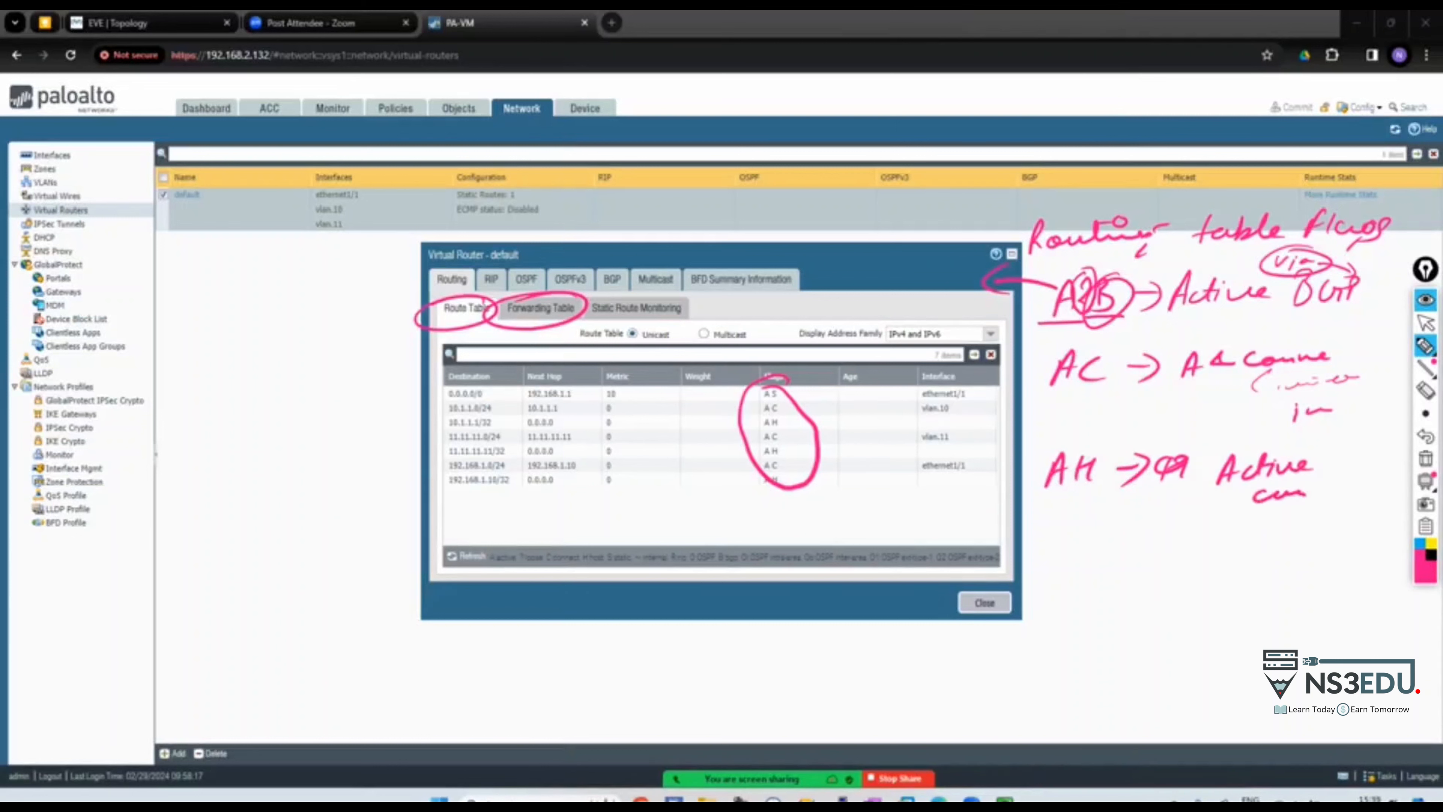
mouse_move(1088, 388)
mouse_down()
mouse_move(1101, 418)
mouse_move(1260, 401)
mouse_up()
mouse_move(1081, 484)
mouse_down()
mouse_move(1101, 513)
mouse_move(1143, 529)
mouse_move(1201, 519)
mouse_up()
drag(1116, 509, 1210, 514)
drag(1043, 531, 1069, 509)
mouse_move(164, 267)
mouse_down()
mouse_move(201, 282)
mouse_move(258, 273)
mouse_move(216, 312)
mouse_move(201, 261)
mouse_up()
Note /24, /25, /26 mask examples, loopback arrows and a circled Router label beside the table
mouse_move(210, 390)
mouse_down()
mouse_move(275, 511)
mouse_move(250, 423)
mouse_move(267, 373)
mouse_up()
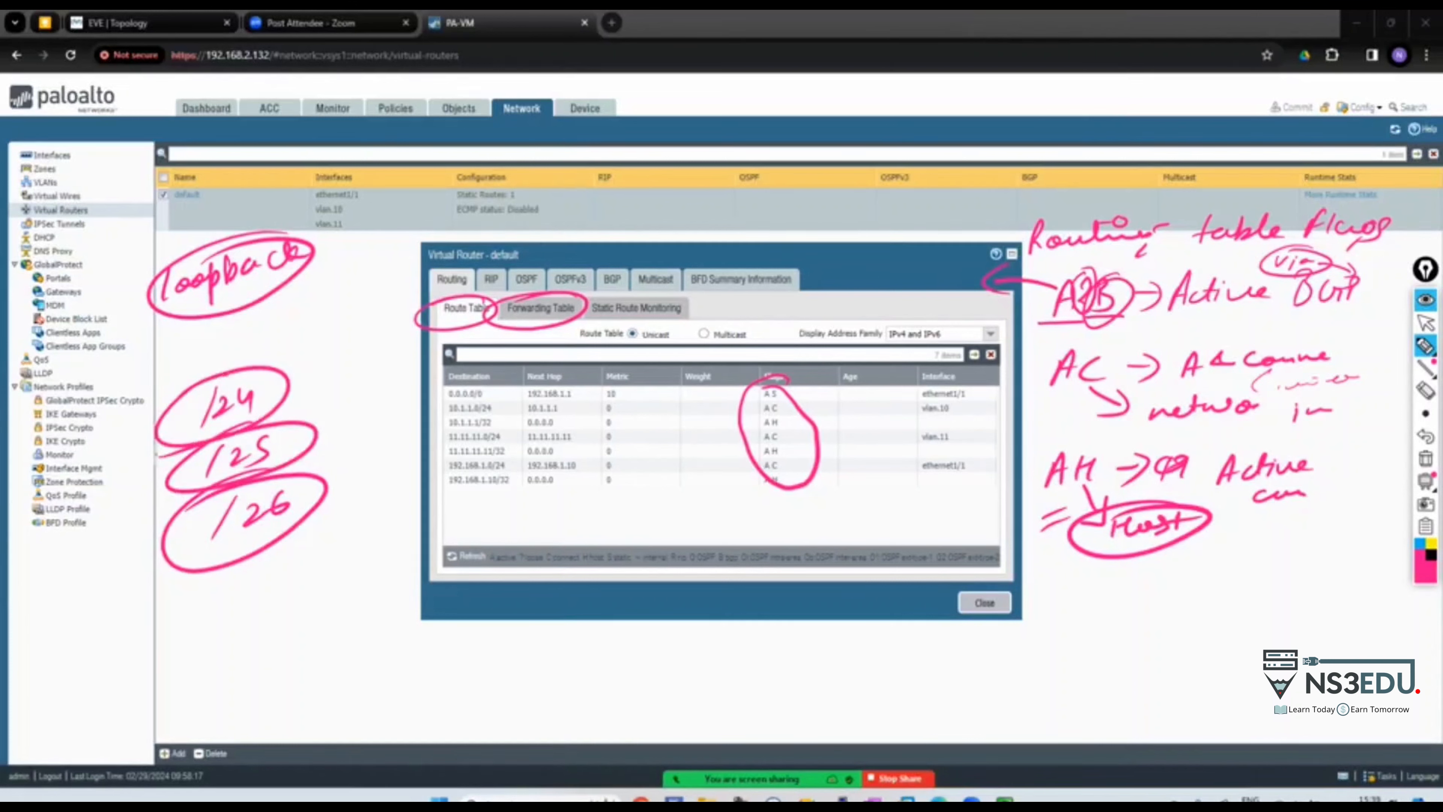
mouse_move(250, 305)
mouse_down()
mouse_move(311, 308)
mouse_move(287, 327)
mouse_move(340, 332)
mouse_move(310, 322)
mouse_up()
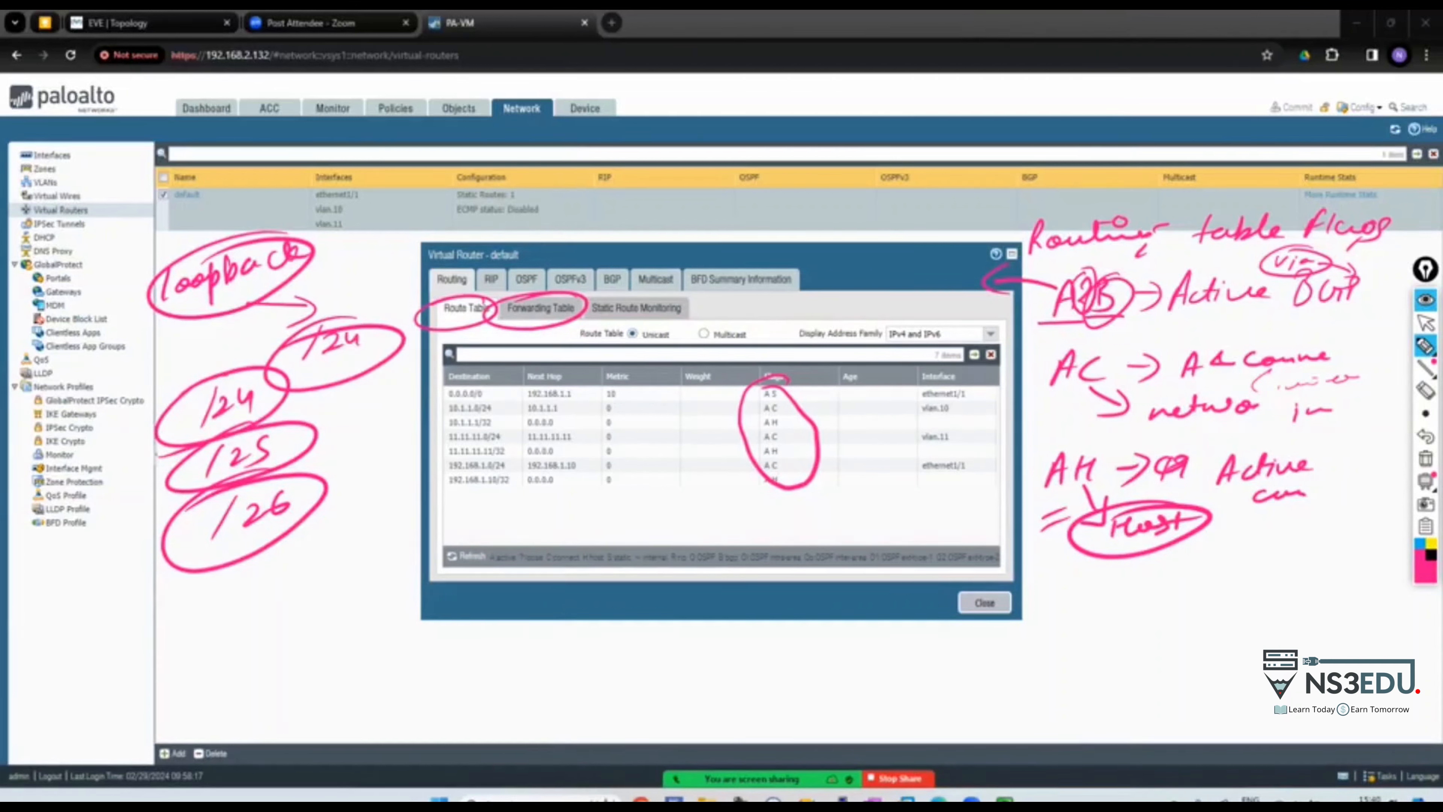
drag(311, 250, 353, 234)
mouse_move(155, 367)
mouse_down()
mouse_move(215, 335)
mouse_move(277, 333)
mouse_move(177, 318)
mouse_up()
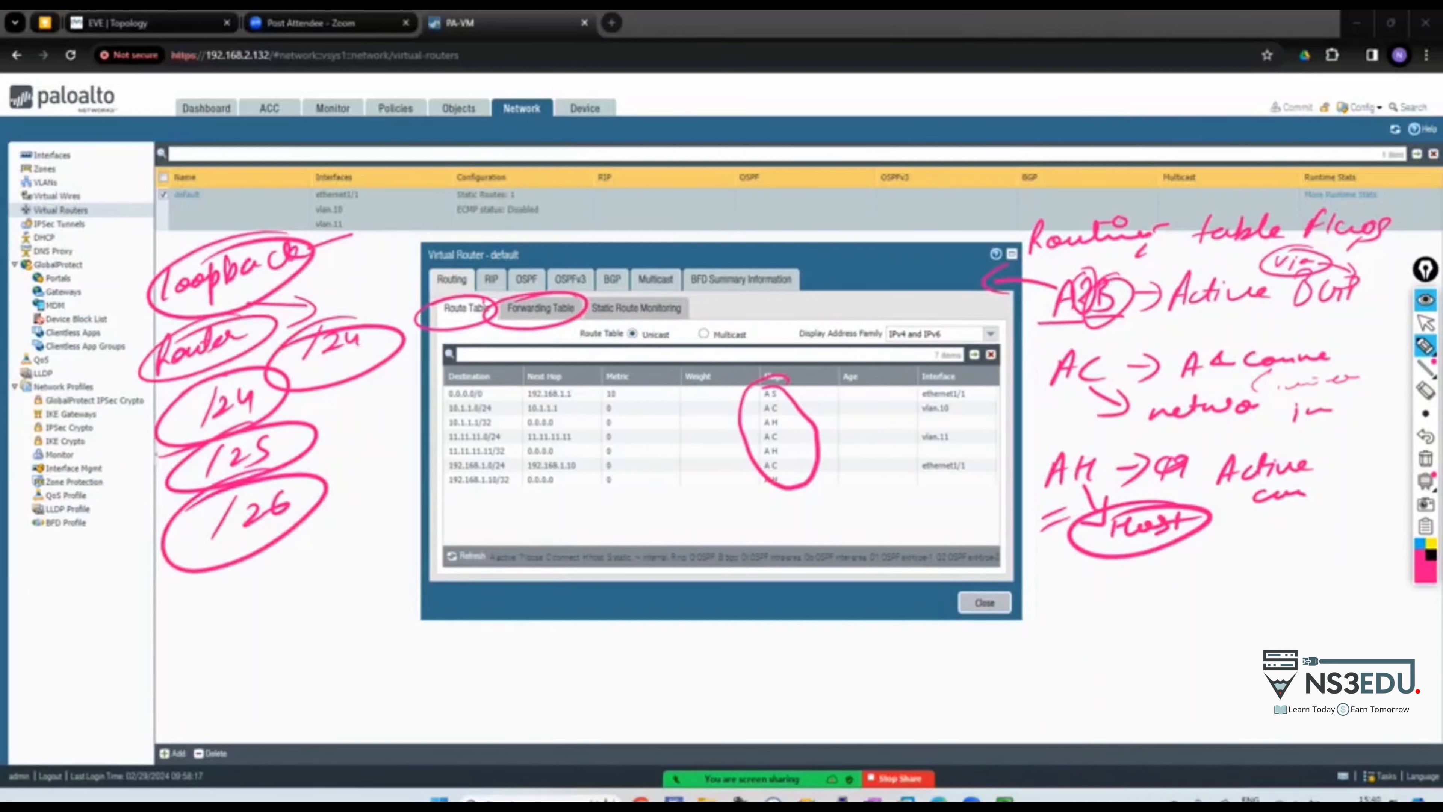
mouse_move(216, 386)
mouse_down()
mouse_move(193, 437)
mouse_move(249, 418)
mouse_up()
drag(170, 448, 296, 398)
mouse_move(330, 438)
mouse_down()
mouse_move(164, 563)
mouse_move(349, 489)
mouse_up()
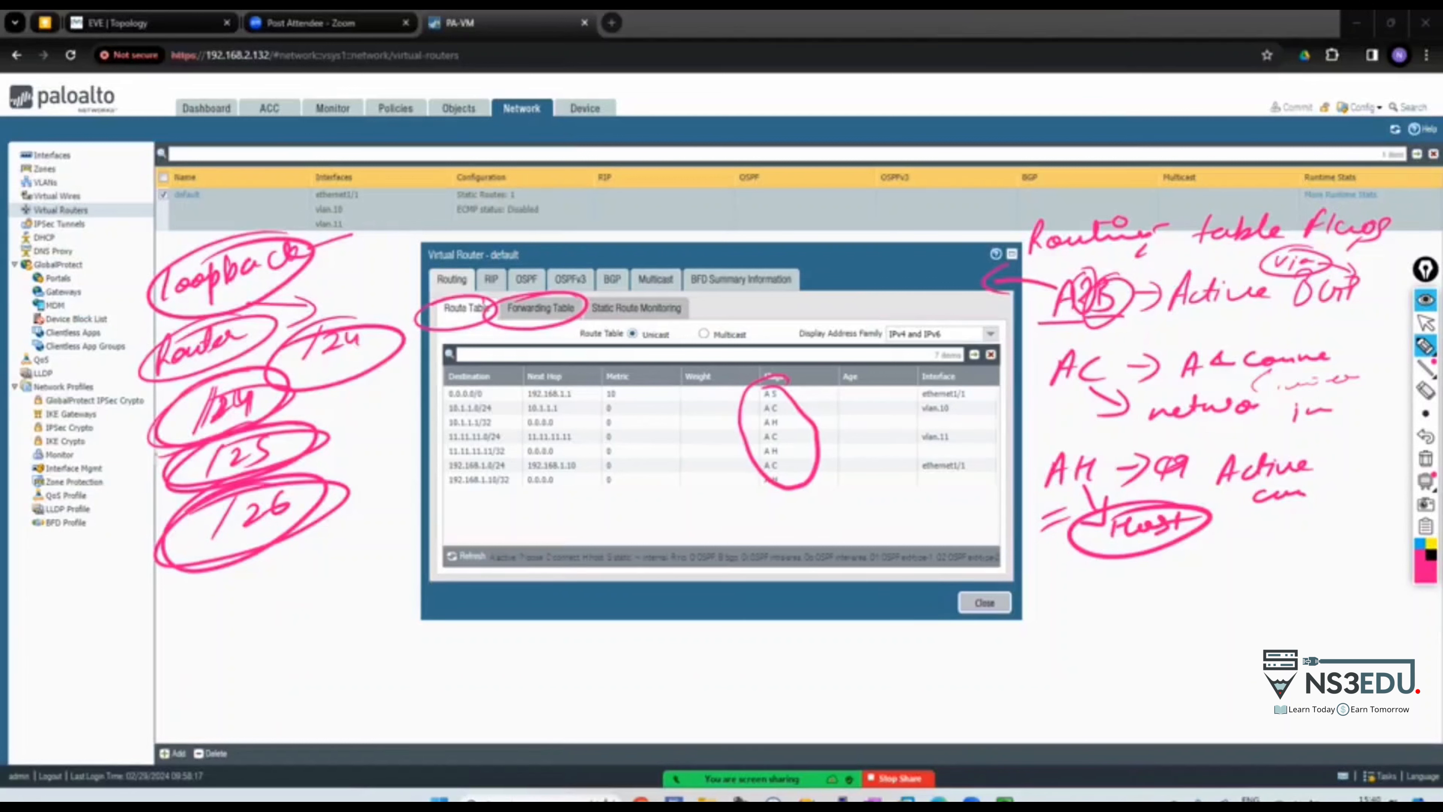
Link loopback to a circled /32 mask and add a circled PF note above the table
mouse_move(263, 238)
mouse_down()
mouse_move(268, 309)
mouse_move(327, 251)
mouse_move(377, 227)
mouse_move(454, 225)
mouse_up()
drag(366, 230, 370, 224)
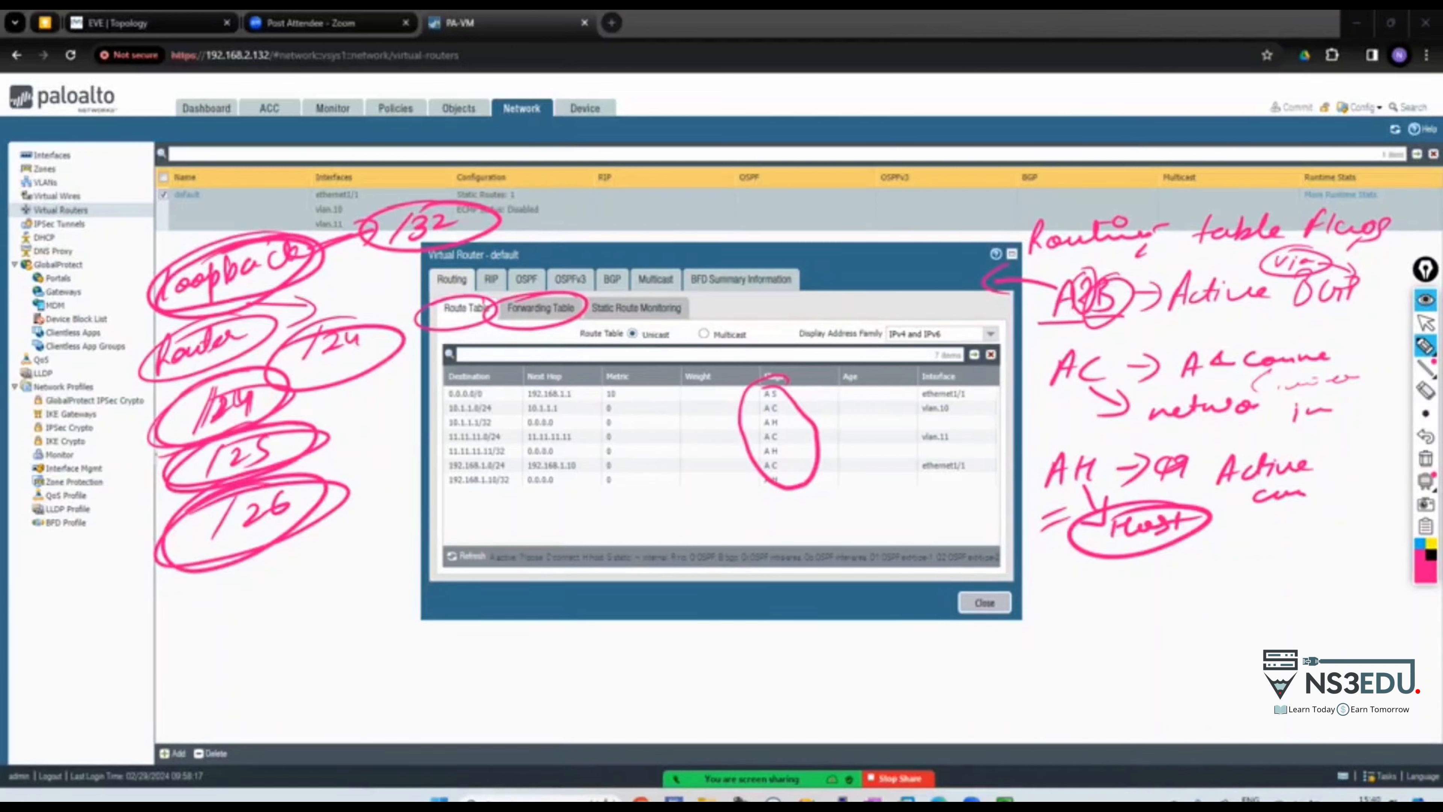
mouse_move(308, 281)
mouse_down()
mouse_move(392, 256)
mouse_move(398, 275)
mouse_up()
drag(181, 171, 181, 207)
mouse_move(182, 171)
mouse_down()
mouse_move(199, 181)
mouse_move(184, 193)
mouse_move(209, 203)
mouse_up()
drag(208, 166, 234, 165)
drag(204, 184, 250, 165)
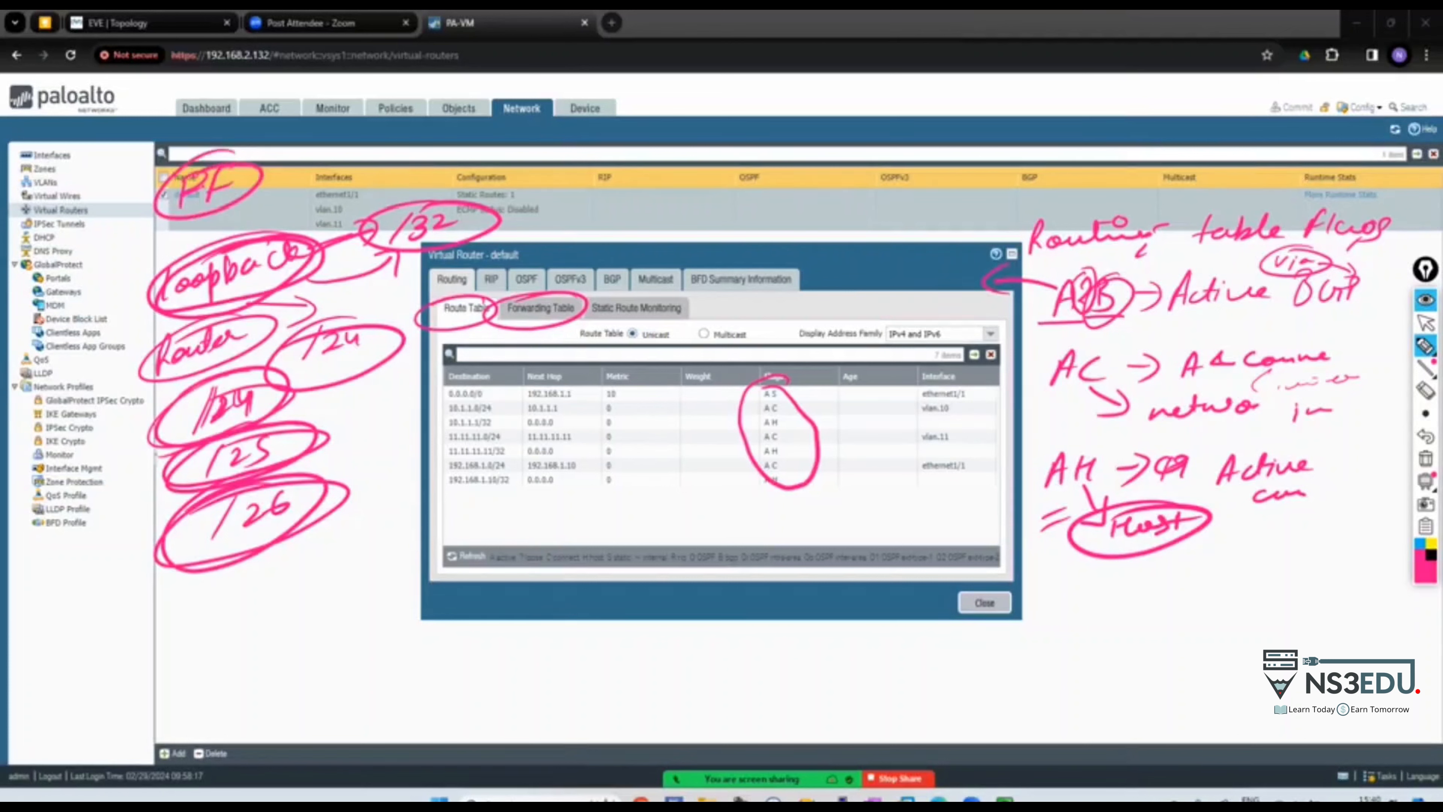
Add dashes beside /24, /25, /26, a second ring around /32, and a curve near Interfaces
drag(268, 424, 336, 398)
drag(306, 430, 351, 418)
drag(317, 469, 372, 448)
drag(327, 498, 380, 470)
mouse_move(375, 238)
mouse_down()
mouse_move(451, 193)
mouse_move(432, 216)
mouse_up()
mouse_move(20, 171)
mouse_down()
mouse_move(85, 138)
mouse_move(29, 159)
mouse_up()
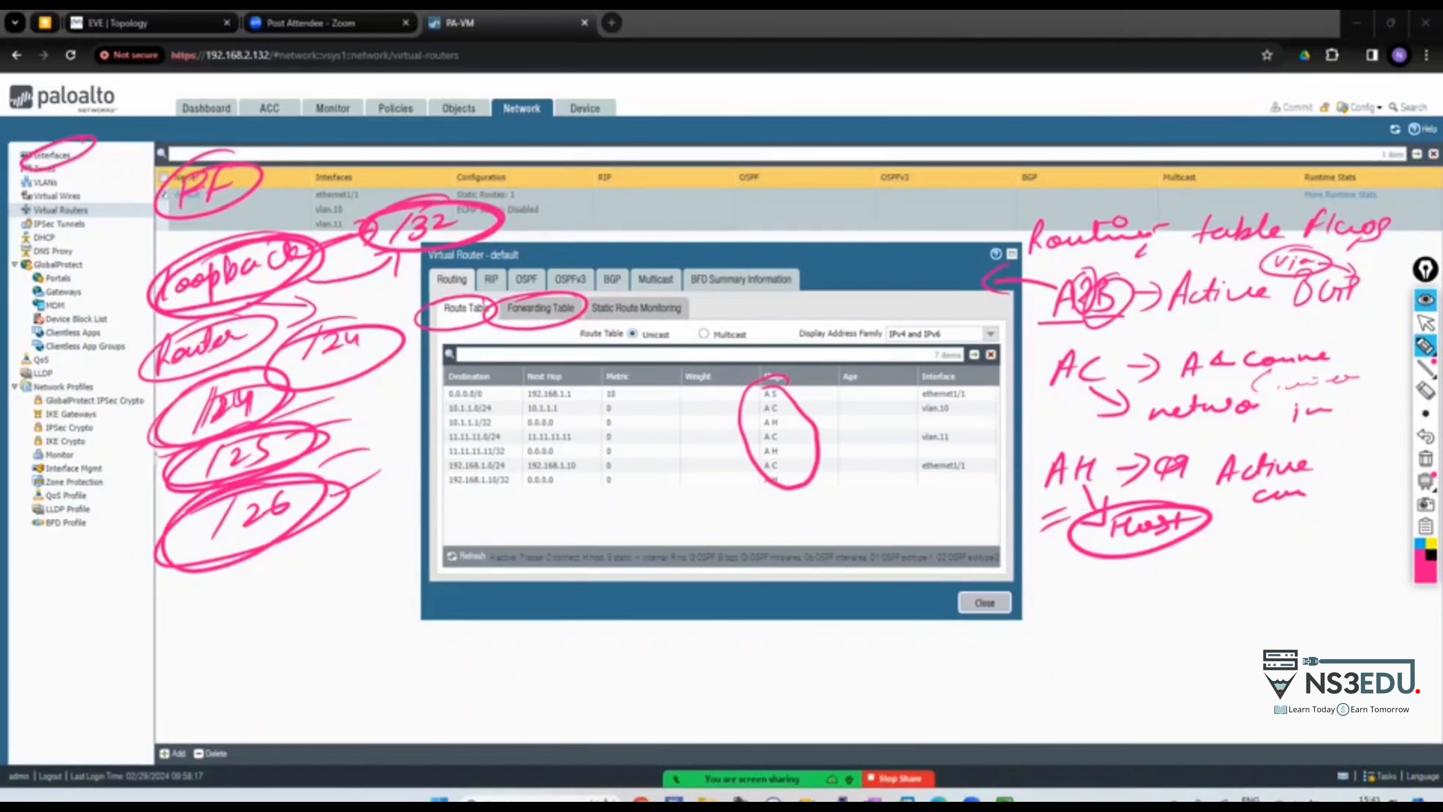
click(1425, 322)
Bring the notes page up full-screen and write 'AR → Active via RIP' at the top
mouse_move(872, 799)
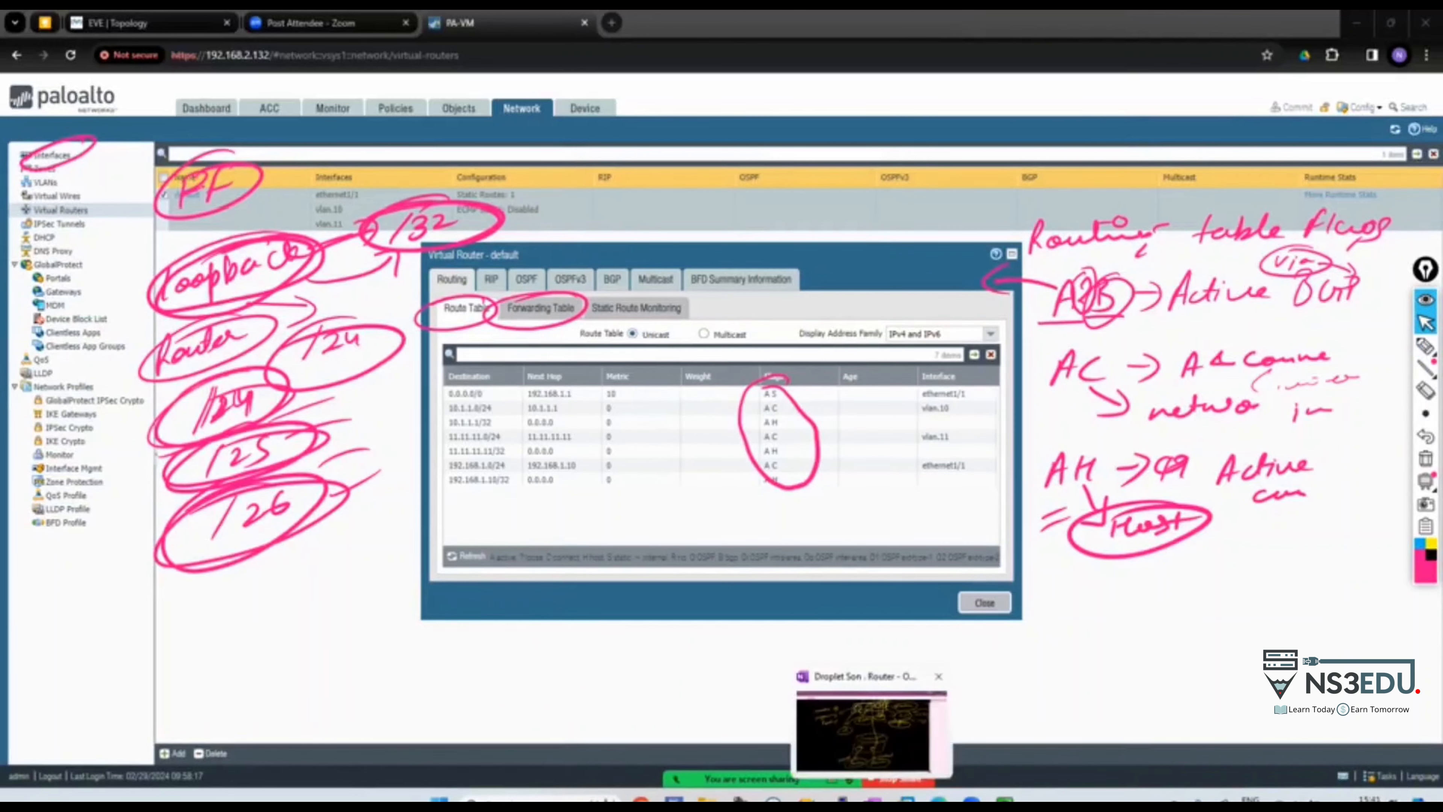
click(864, 733)
click(1425, 458)
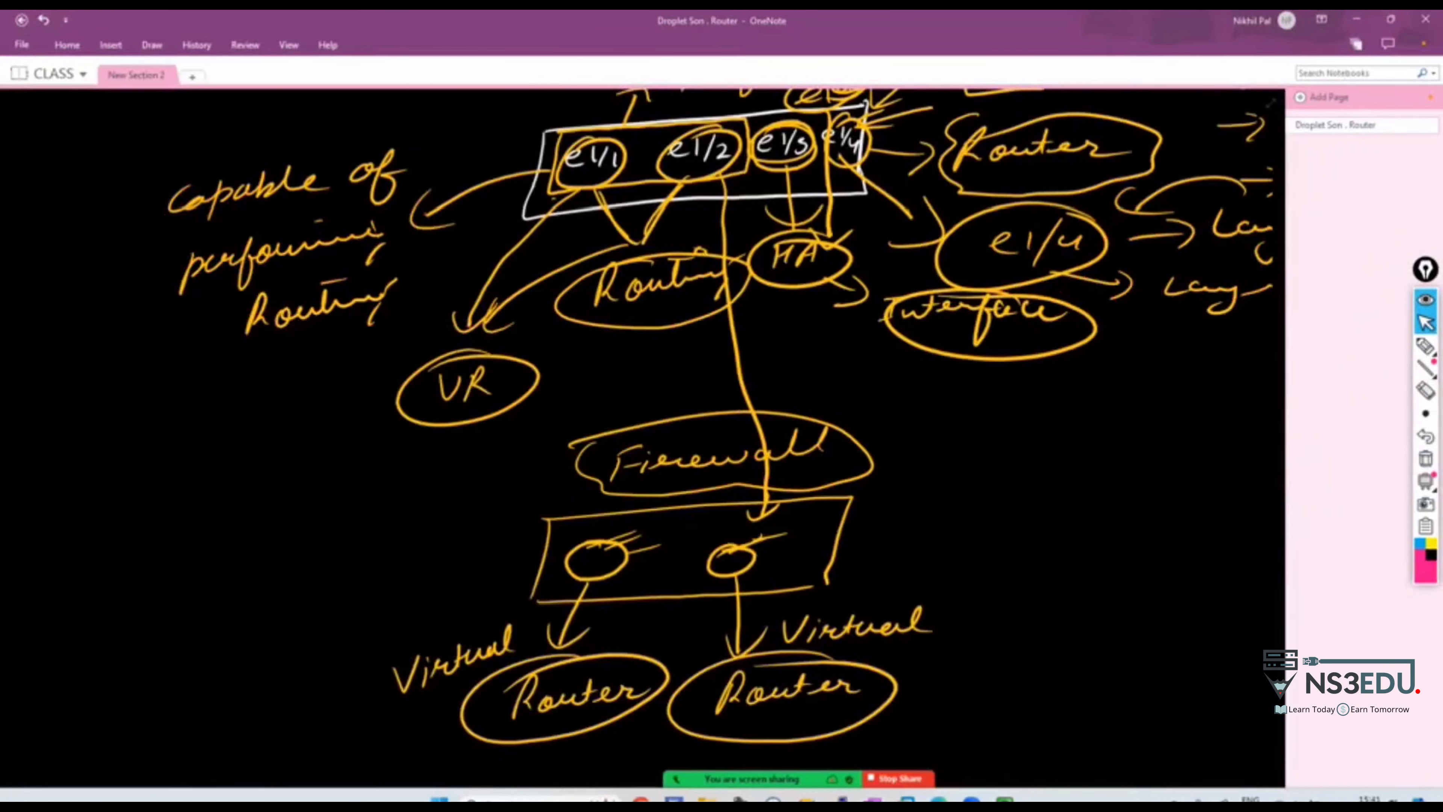
key(F11)
scroll(1290, 695, down, 15)
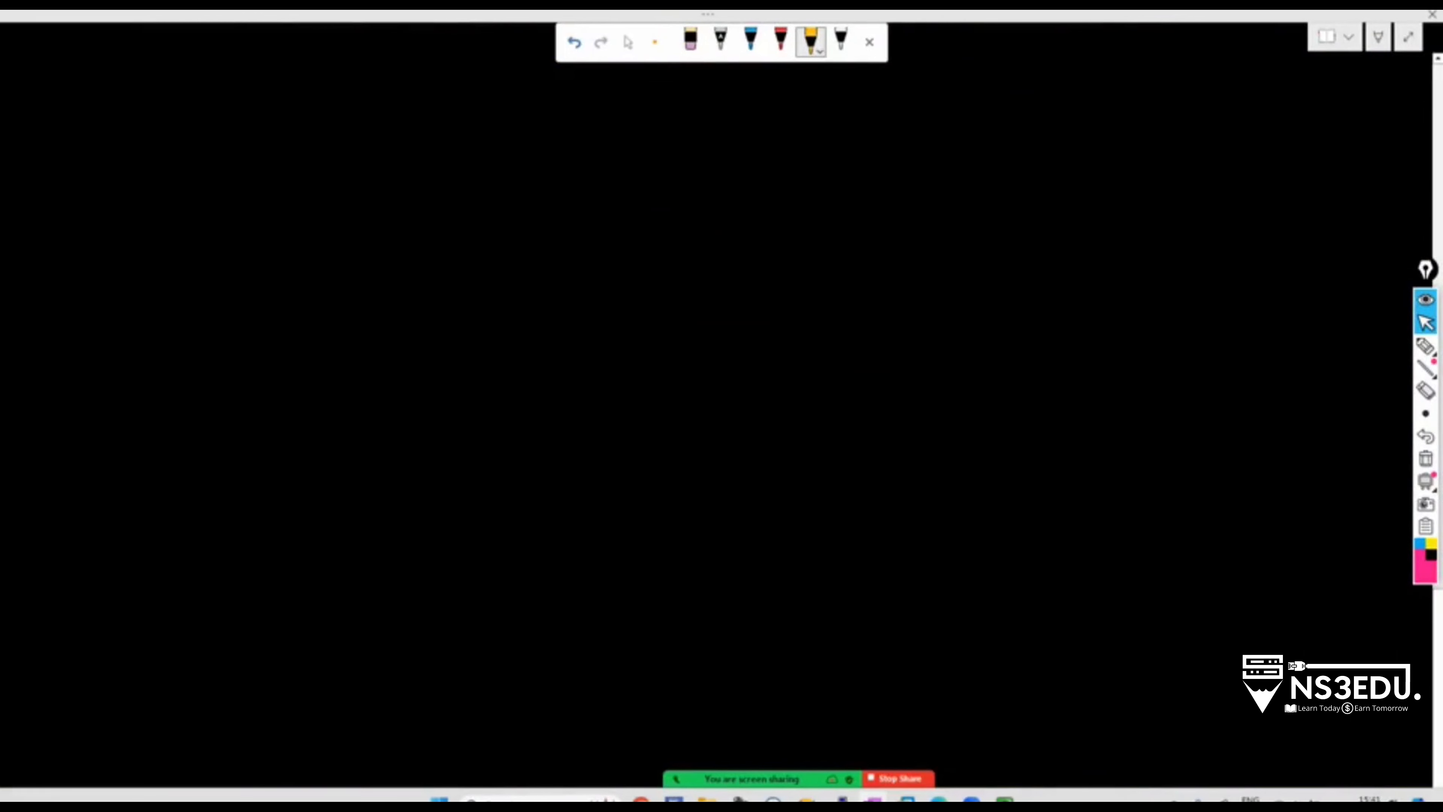
drag(107, 171, 133, 151)
mouse_move(154, 141)
mouse_down()
mouse_move(147, 170)
mouse_move(178, 162)
mouse_up()
mouse_move(219, 143)
mouse_down()
mouse_move(246, 142)
mouse_move(236, 165)
mouse_move(369, 135)
mouse_move(519, 141)
mouse_up()
drag(562, 120, 555, 145)
drag(559, 122, 587, 142)
drag(610, 114, 606, 140)
drag(608, 108, 612, 121)
Write 'AS → Active via static' on the line below
drag(118, 242, 149, 237)
drag(217, 218, 234, 216)
mouse_move(233, 205)
mouse_down()
mouse_move(240, 233)
mouse_move(326, 196)
mouse_move(371, 212)
mouse_move(500, 199)
mouse_move(520, 212)
mouse_up()
drag(583, 187, 566, 210)
mouse_move(594, 187)
mouse_down()
mouse_move(591, 207)
mouse_move(625, 203)
mouse_up()
drag(630, 184, 628, 202)
drag(648, 193, 703, 204)
Write O1 and O2 below the AS line with a circled CCNP label beside them
drag(137, 312, 140, 311)
mouse_move(167, 320)
mouse_down()
mouse_move(142, 369)
mouse_move(187, 393)
mouse_up()
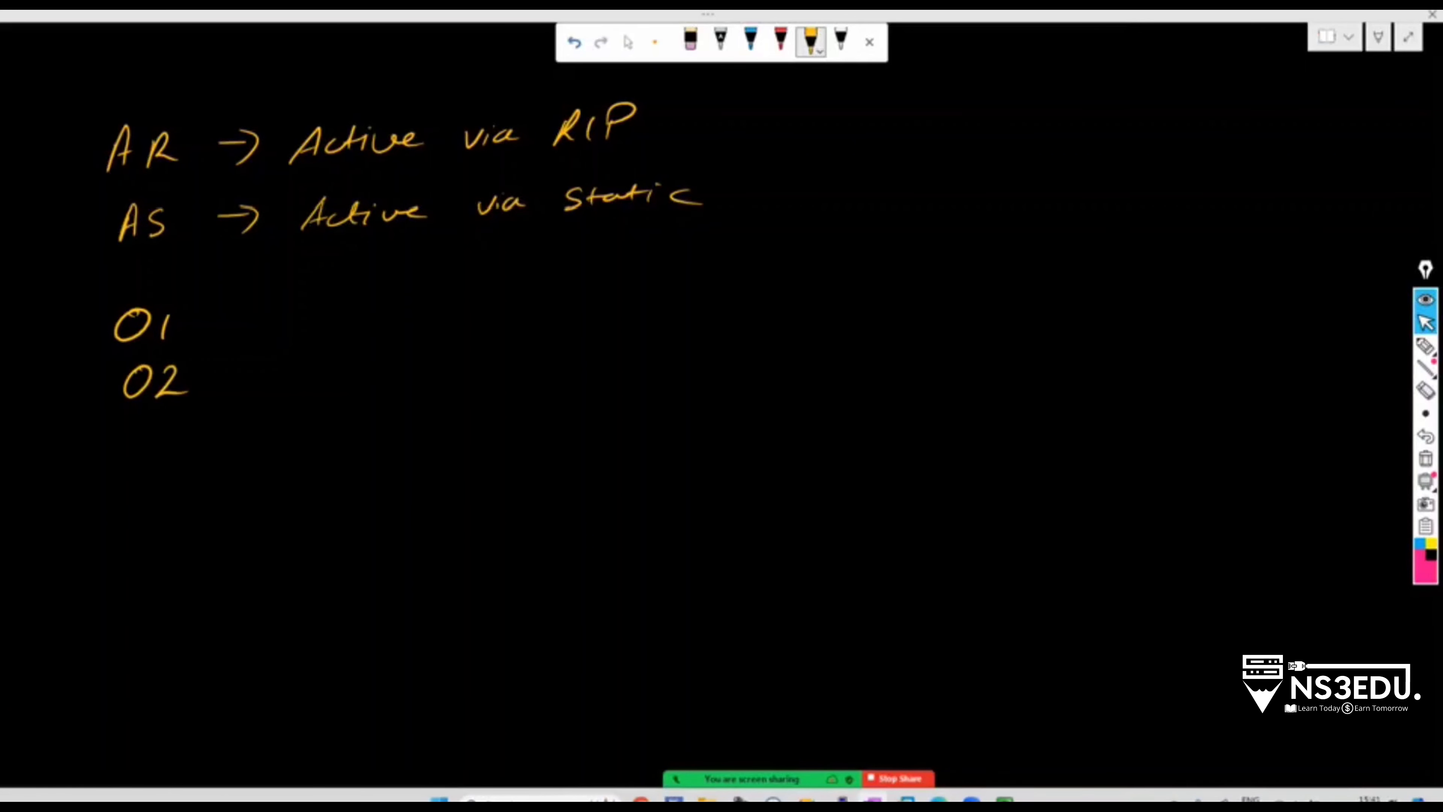
drag(45, 283, 23, 306)
mouse_move(63, 284)
mouse_down()
mouse_move(45, 301)
mouse_move(94, 277)
mouse_up()
mouse_move(104, 275)
mouse_down()
mouse_move(101, 287)
mouse_move(141, 276)
mouse_move(63, 265)
mouse_up()
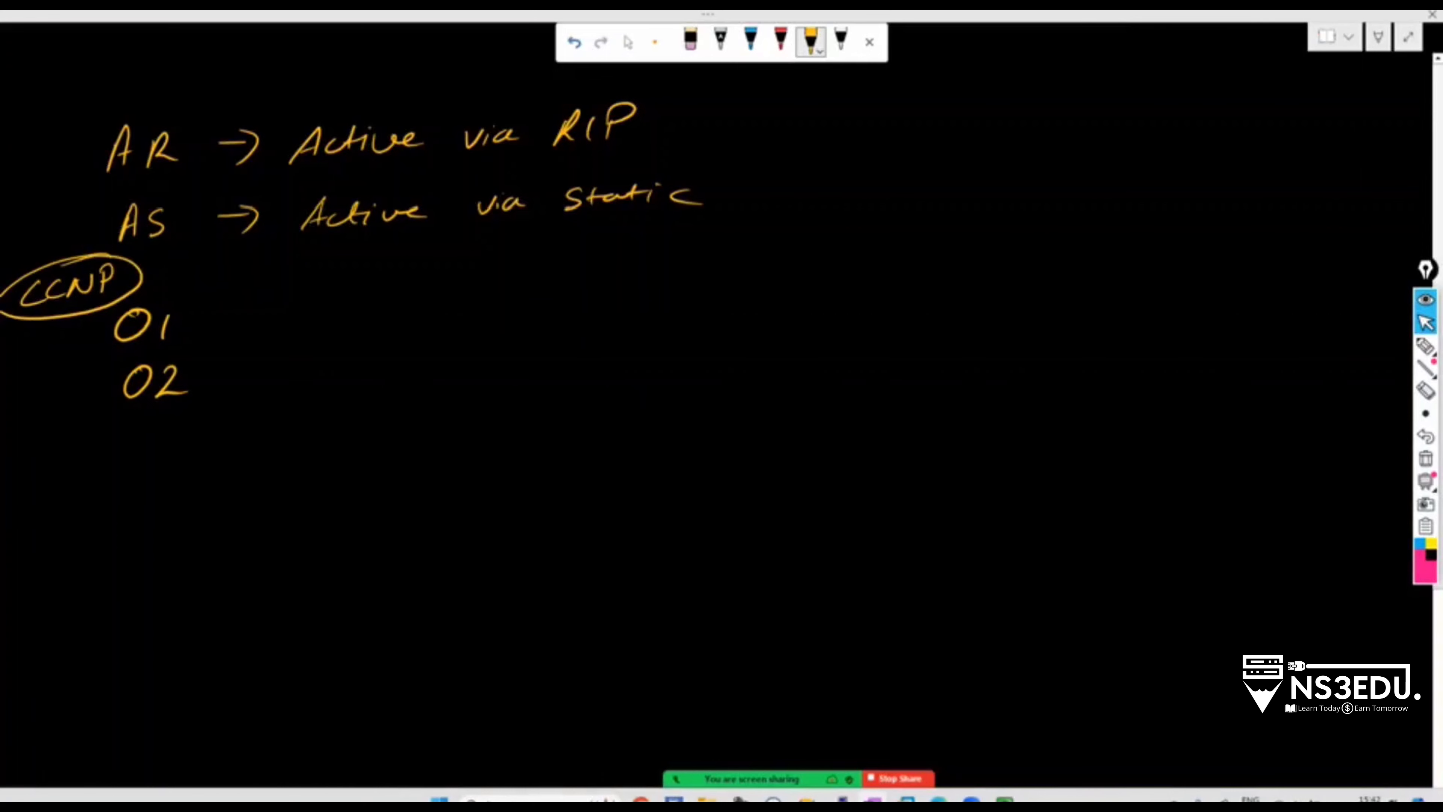
Write a circled OSPF heading at top right with circled type 1 and type 2 beneath
mouse_move(991, 71)
mouse_down()
mouse_move(981, 79)
mouse_move(1006, 73)
mouse_up()
mouse_move(1029, 68)
mouse_down()
mouse_move(1017, 91)
mouse_move(1040, 62)
mouse_up()
drag(1061, 85, 1088, 57)
drag(1003, 132, 994, 161)
drag(983, 149, 1057, 142)
mouse_move(1086, 126)
mouse_down()
mouse_move(1079, 149)
mouse_move(1150, 182)
mouse_up()
mouse_move(1193, 127)
mouse_down()
mouse_move(1186, 152)
mouse_move(1210, 147)
mouse_up()
drag(1221, 143, 1255, 146)
drag(1261, 104, 1292, 149)
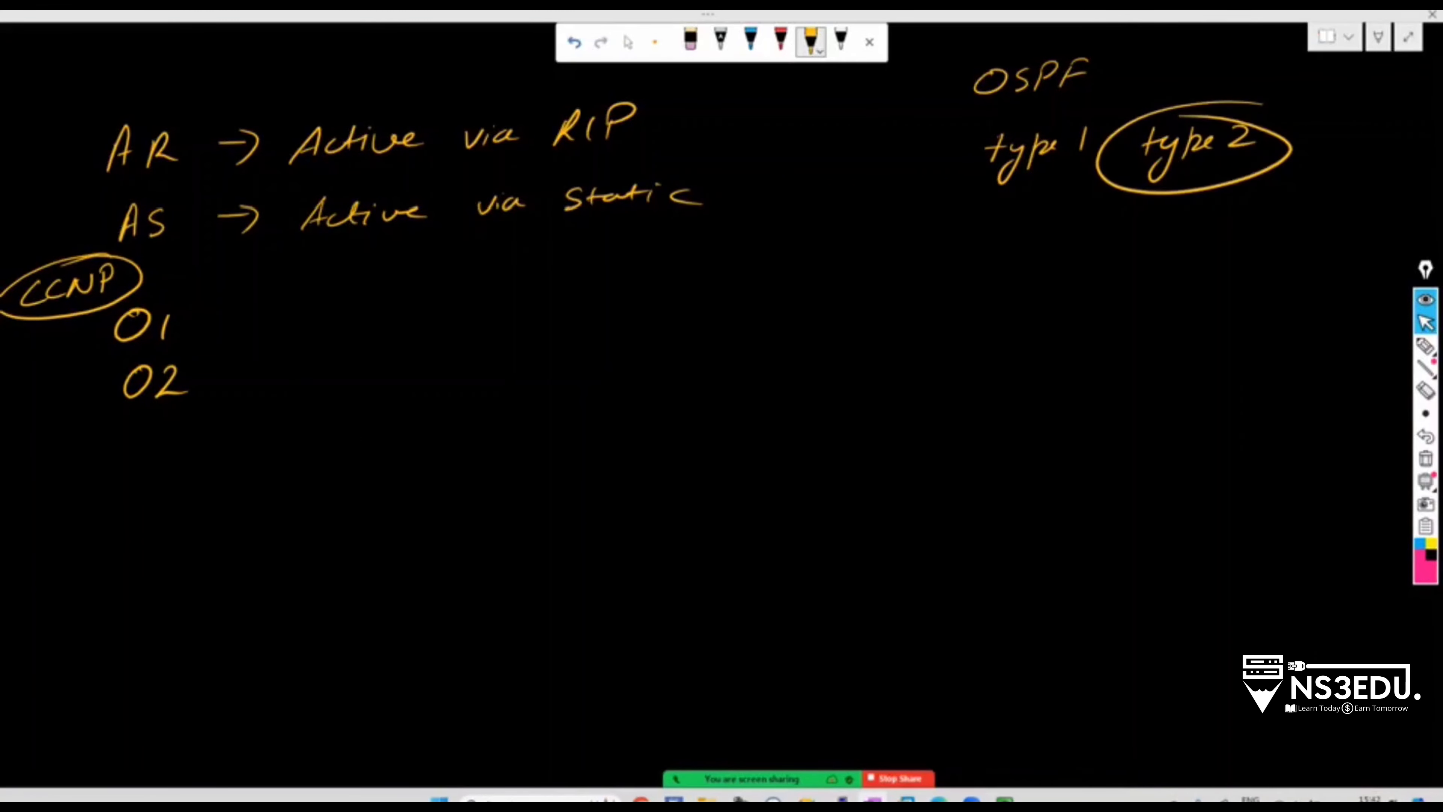
drag(1071, 109, 1115, 124)
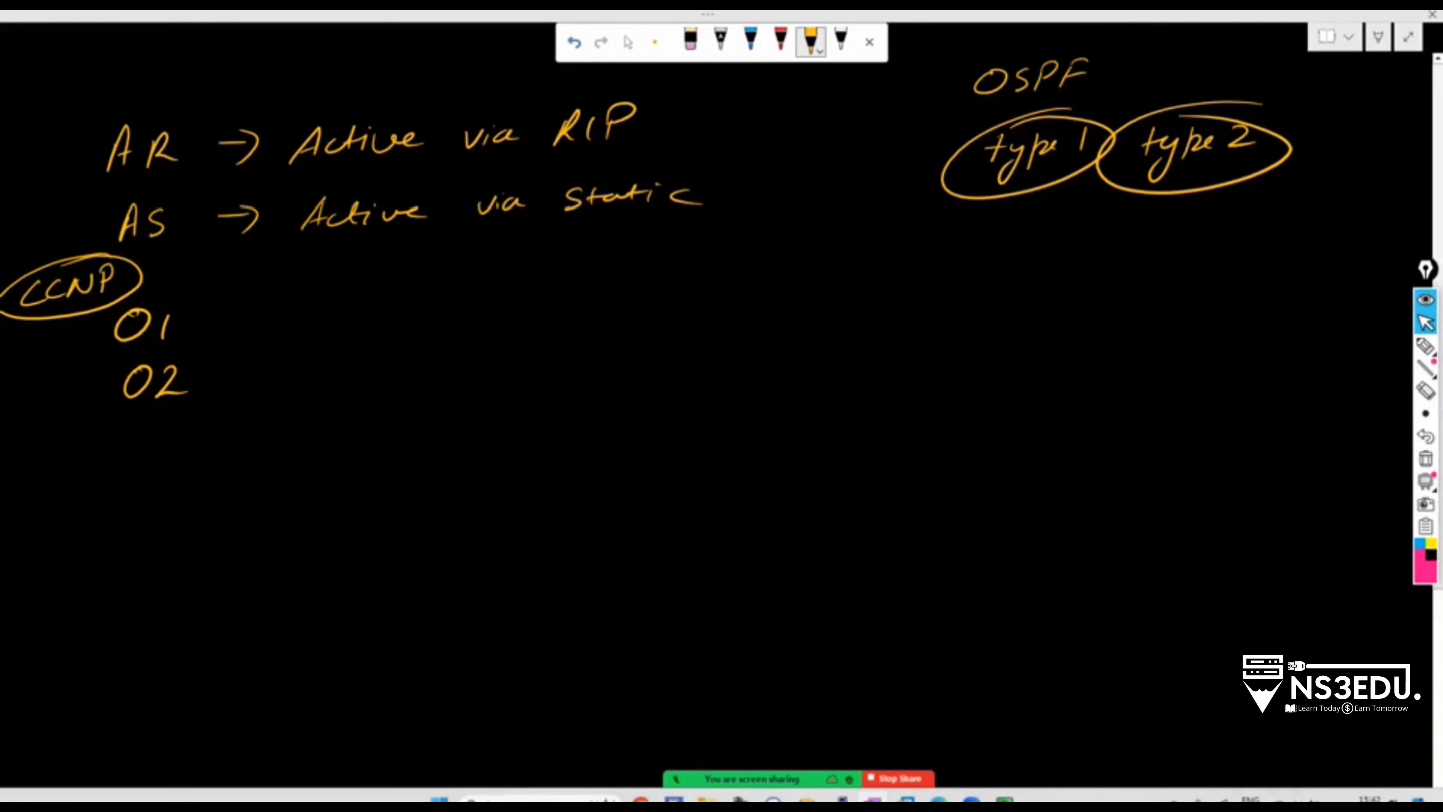
mouse_move(1008, 50)
mouse_down()
mouse_move(965, 101)
mouse_move(960, 57)
mouse_up()
Add check marks under type 1 and type 2, an arrow after O1, and underline OSPF
drag(982, 213, 1034, 198)
drag(1156, 211, 1205, 200)
drag(1152, 228, 1198, 208)
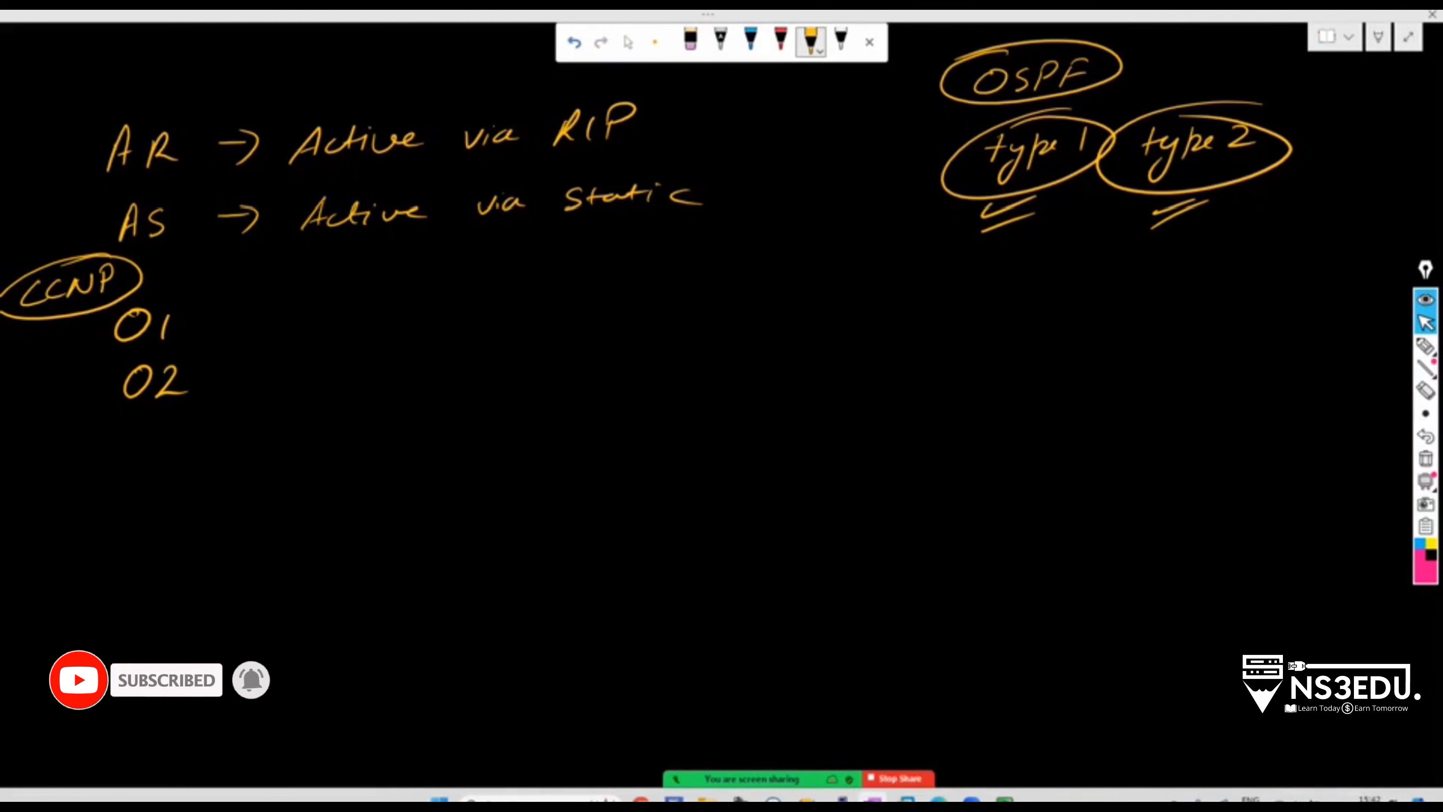
mouse_move(224, 314)
mouse_down()
mouse_move(275, 309)
mouse_move(262, 327)
mouse_up()
mouse_move(975, 214)
mouse_down()
mouse_move(1026, 197)
mouse_move(1045, 214)
mouse_up()
drag(1128, 214, 1192, 202)
drag(930, 108, 954, 98)
drag(928, 123, 978, 104)
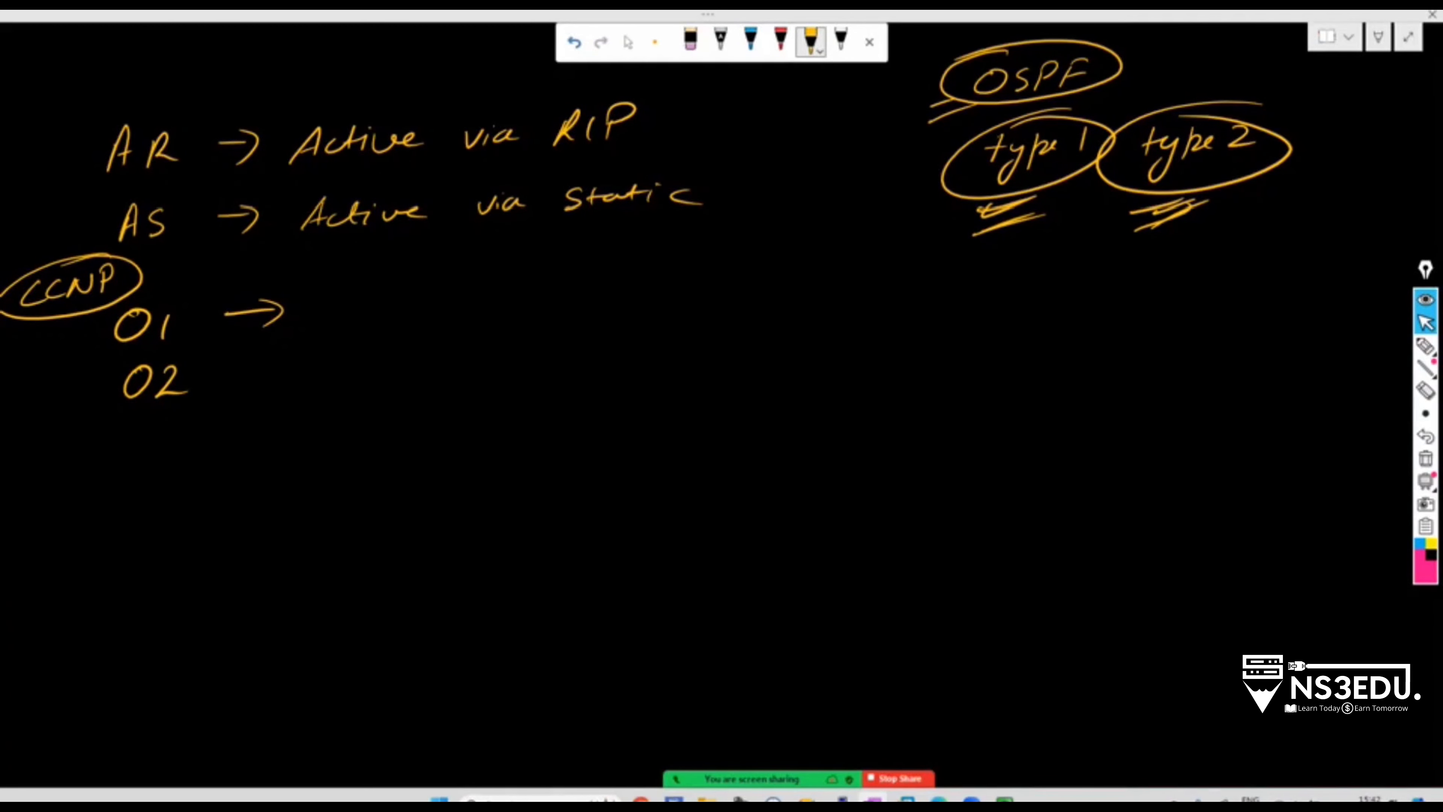
drag(969, 231, 1036, 202)
drag(974, 247, 1153, 212)
drag(1126, 240, 1190, 211)
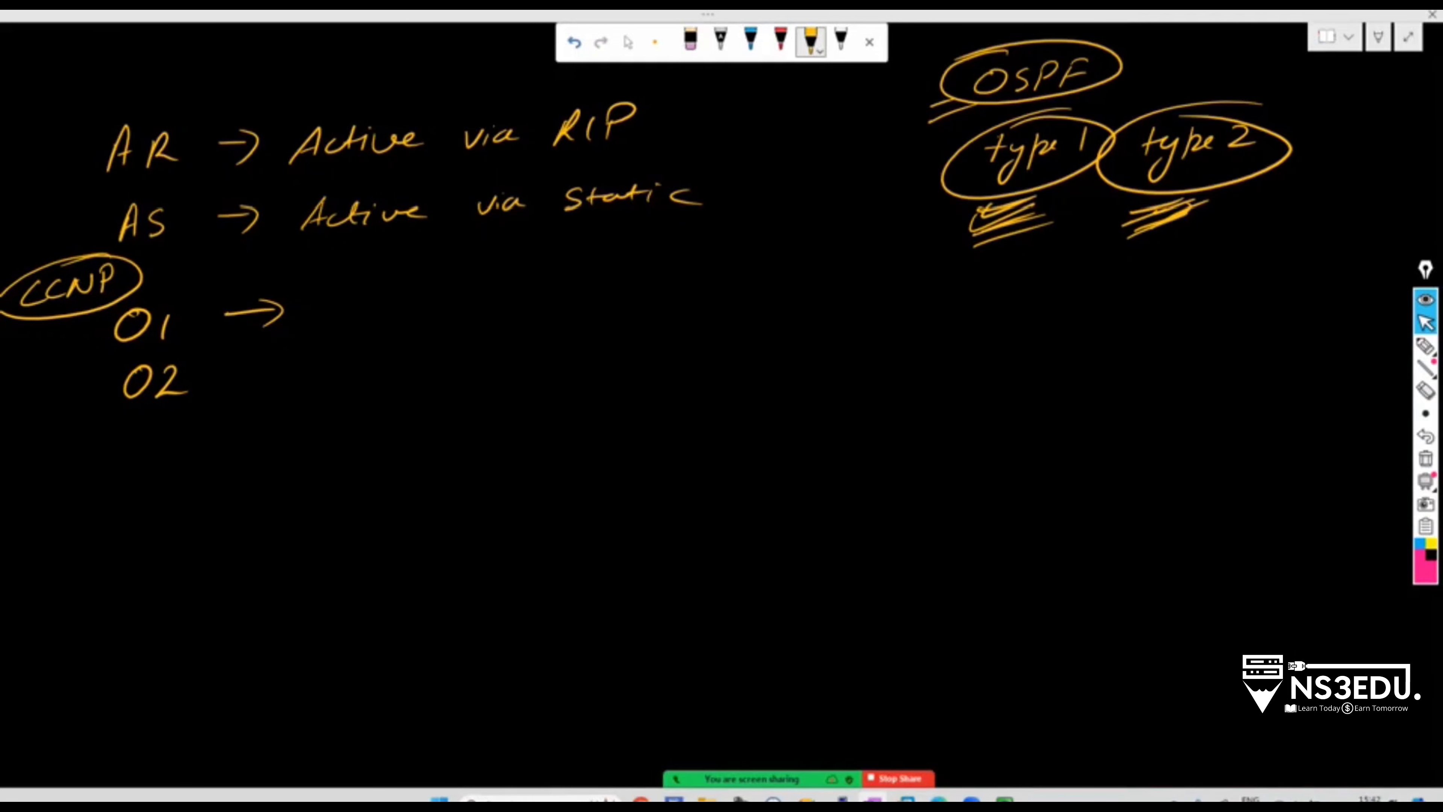
Complete the O1 line as 'OSPF external type-1'
drag(365, 298, 385, 312)
drag(419, 294, 418, 305)
mouse_move(442, 292)
mouse_down()
mouse_move(437, 310)
mouse_move(459, 297)
mouse_up()
drag(507, 308, 542, 314)
mouse_move(575, 285)
mouse_down()
mouse_move(569, 305)
mouse_move(588, 293)
mouse_up()
mouse_move(591, 301)
mouse_down()
mouse_move(703, 273)
mouse_move(744, 291)
mouse_up()
mouse_move(739, 290)
mouse_down()
mouse_move(774, 278)
mouse_move(734, 322)
mouse_up()
drag(770, 279, 843, 275)
drag(853, 268, 848, 291)
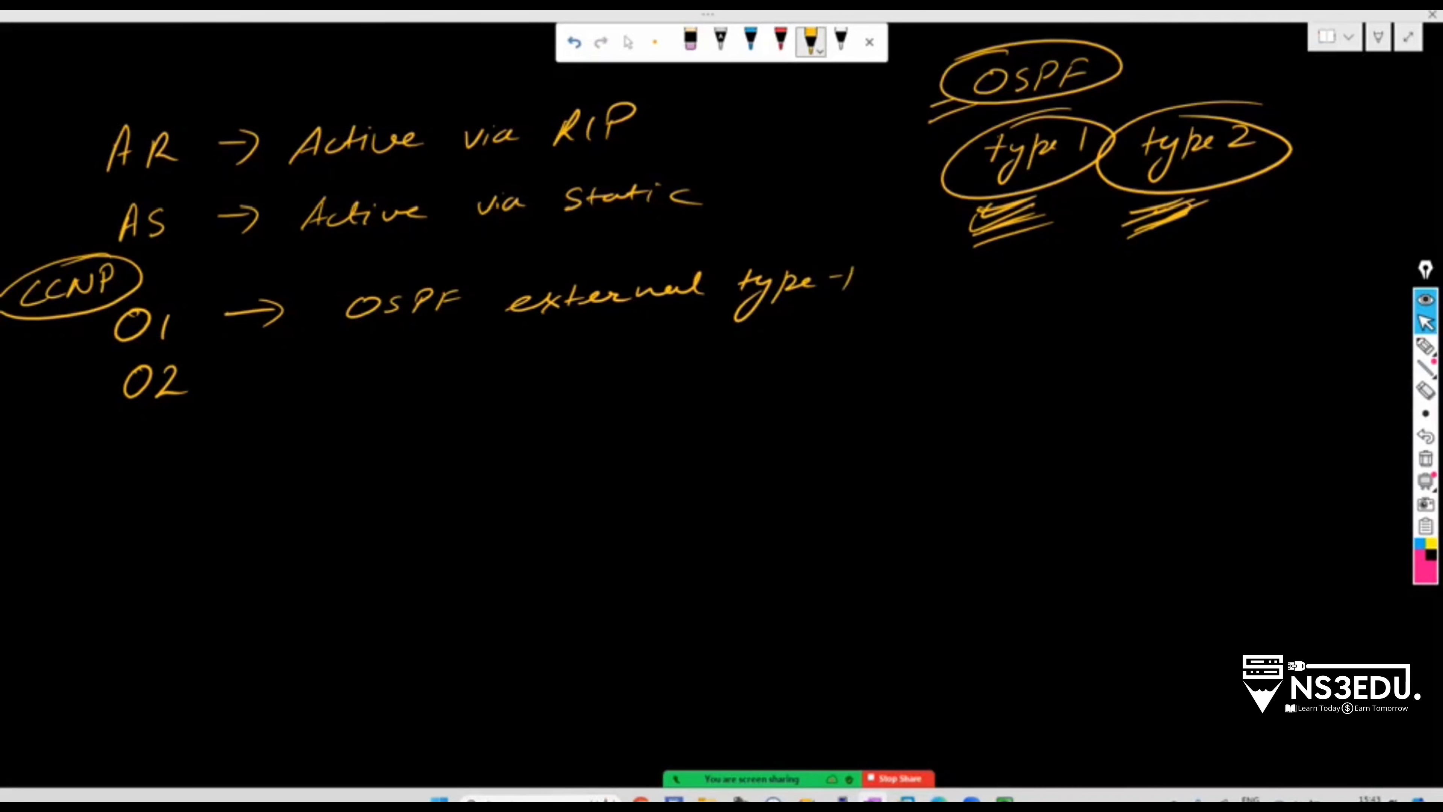
drag(270, 379, 320, 378)
Complete the O2 line with an arrow, ditto marks and 'type-2'
drag(303, 366, 302, 398)
drag(413, 367, 398, 385)
drag(446, 364, 421, 385)
drag(581, 355, 552, 382)
drag(617, 352, 586, 378)
drag(753, 345, 741, 367)
mouse_move(735, 359)
mouse_down()
mouse_move(769, 352)
mouse_move(734, 399)
mouse_up()
drag(783, 367, 857, 349)
drag(877, 342, 916, 353)
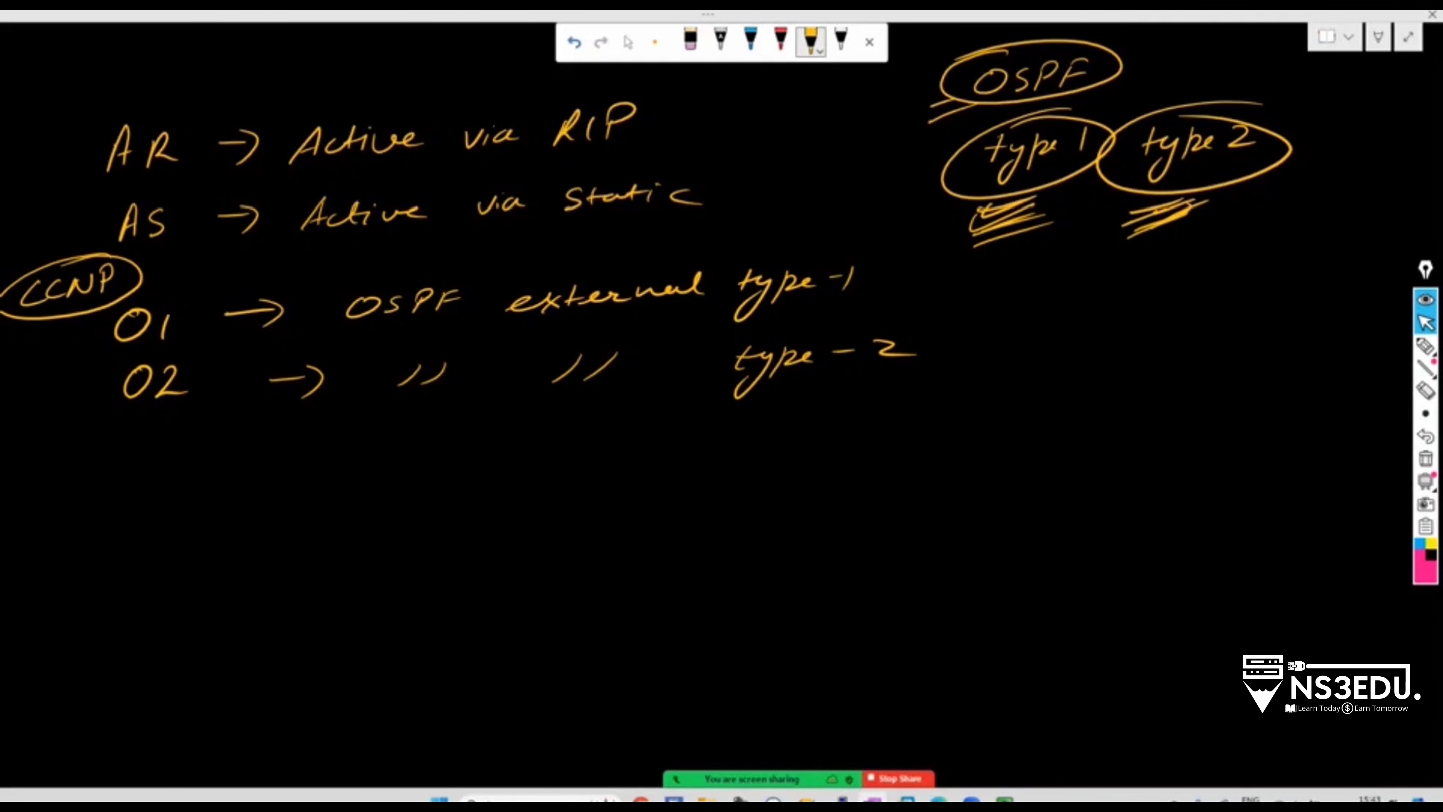
Write Oi and Oo entries below O2 with an arrow after Oi
drag(151, 461, 170, 459)
drag(142, 529, 144, 532)
drag(165, 547, 168, 549)
drag(253, 488, 292, 483)
drag(275, 472, 274, 506)
Write 'ospf intra-area' after Oi and a circled 'inter' for Oo
drag(392, 467, 391, 469)
mouse_move(421, 460)
mouse_down()
mouse_move(397, 487)
mouse_move(414, 504)
mouse_move(428, 484)
mouse_up()
drag(470, 454, 449, 486)
mouse_move(458, 469)
mouse_down()
mouse_move(480, 461)
mouse_move(488, 484)
mouse_up()
drag(500, 481, 628, 465)
drag(642, 458, 796, 457)
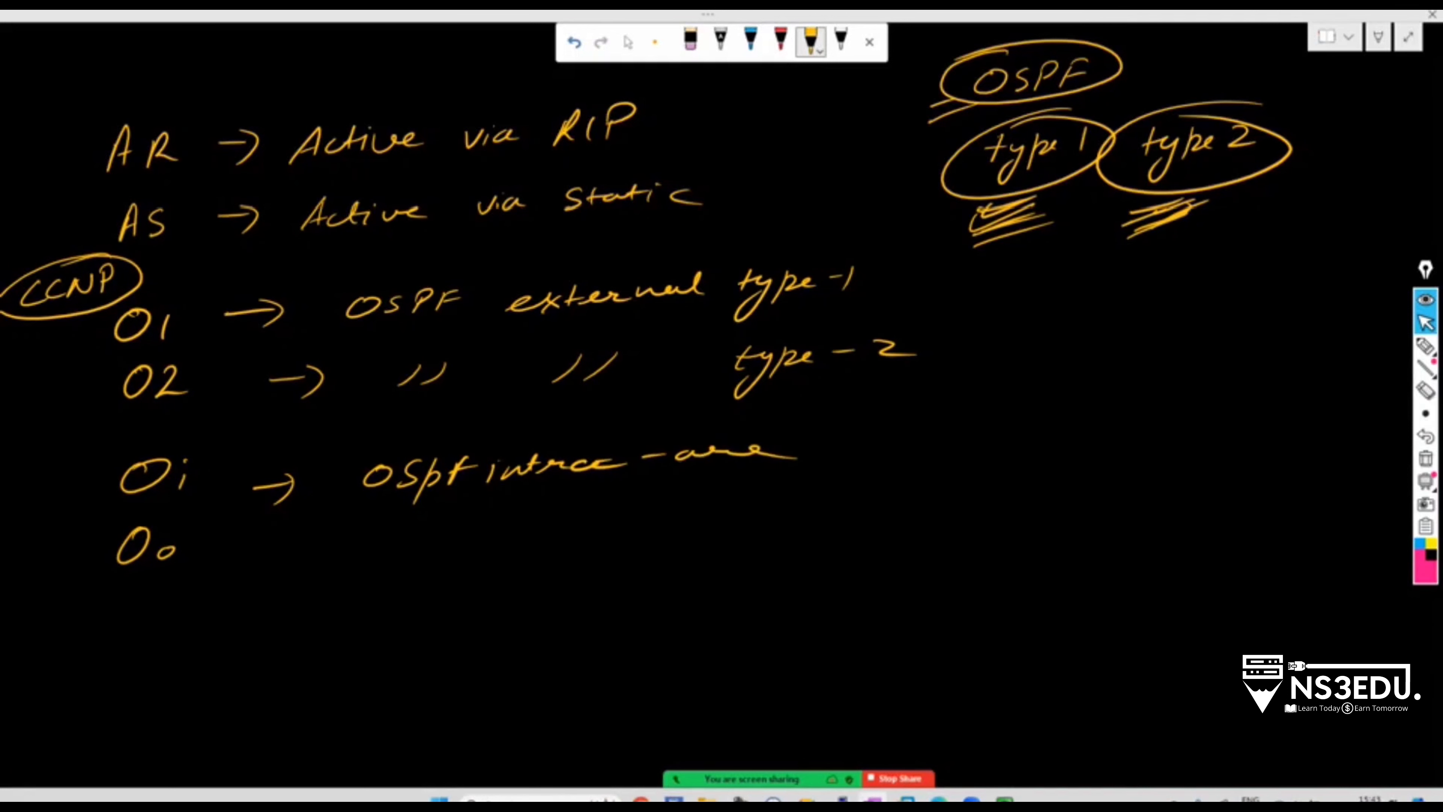
mouse_move(591, 441)
mouse_down()
mouse_move(635, 475)
mouse_move(568, 440)
mouse_move(634, 463)
mouse_move(633, 429)
mouse_up()
mouse_move(499, 574)
mouse_down()
mouse_move(553, 554)
mouse_move(663, 563)
mouse_move(537, 535)
mouse_up()
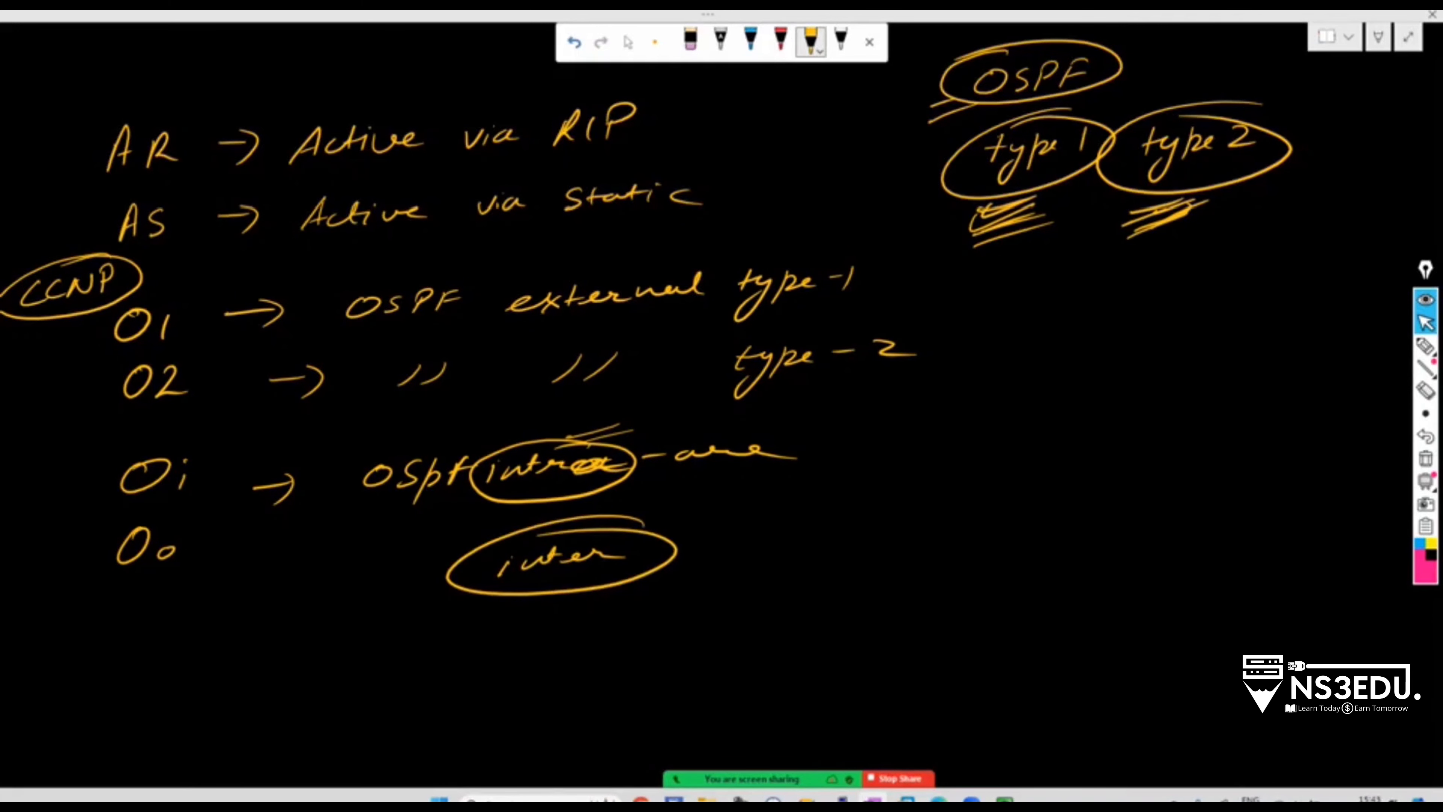
Check the virtual router's Forwarding Table, then return to full-page notes with yellow ink
scroll(432, 250, down, 5)
key(F11)
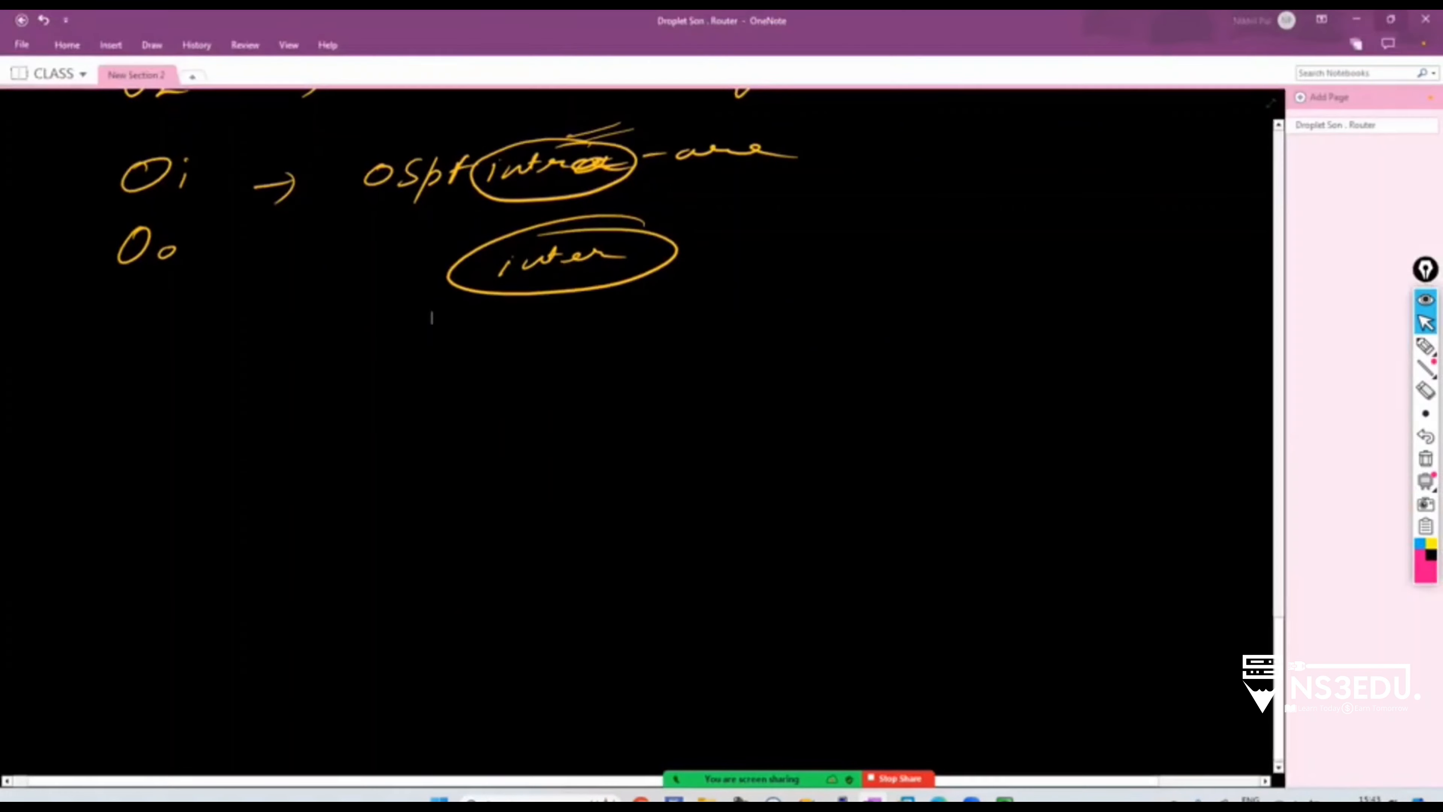
click(1356, 19)
click(541, 307)
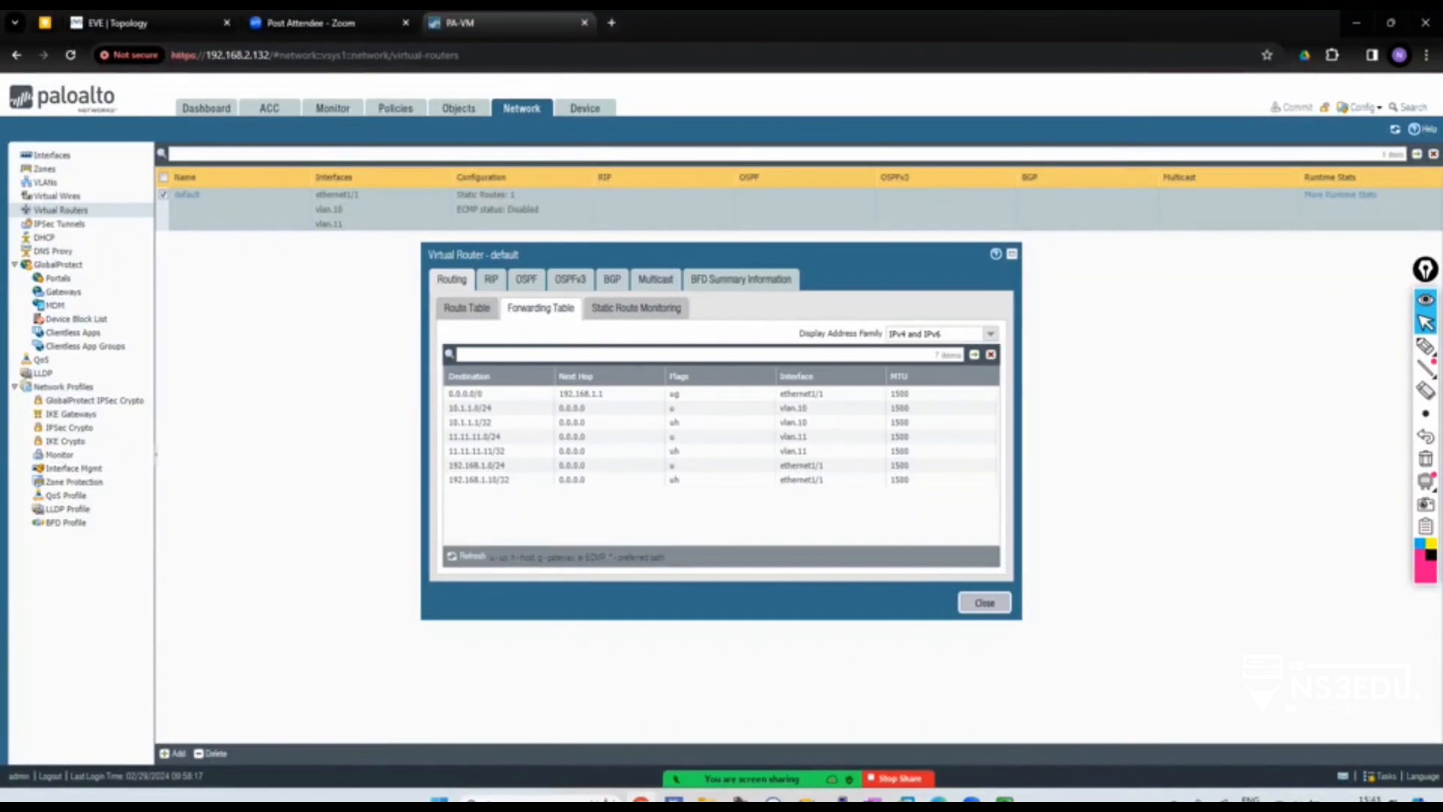
key(alt+Tab)
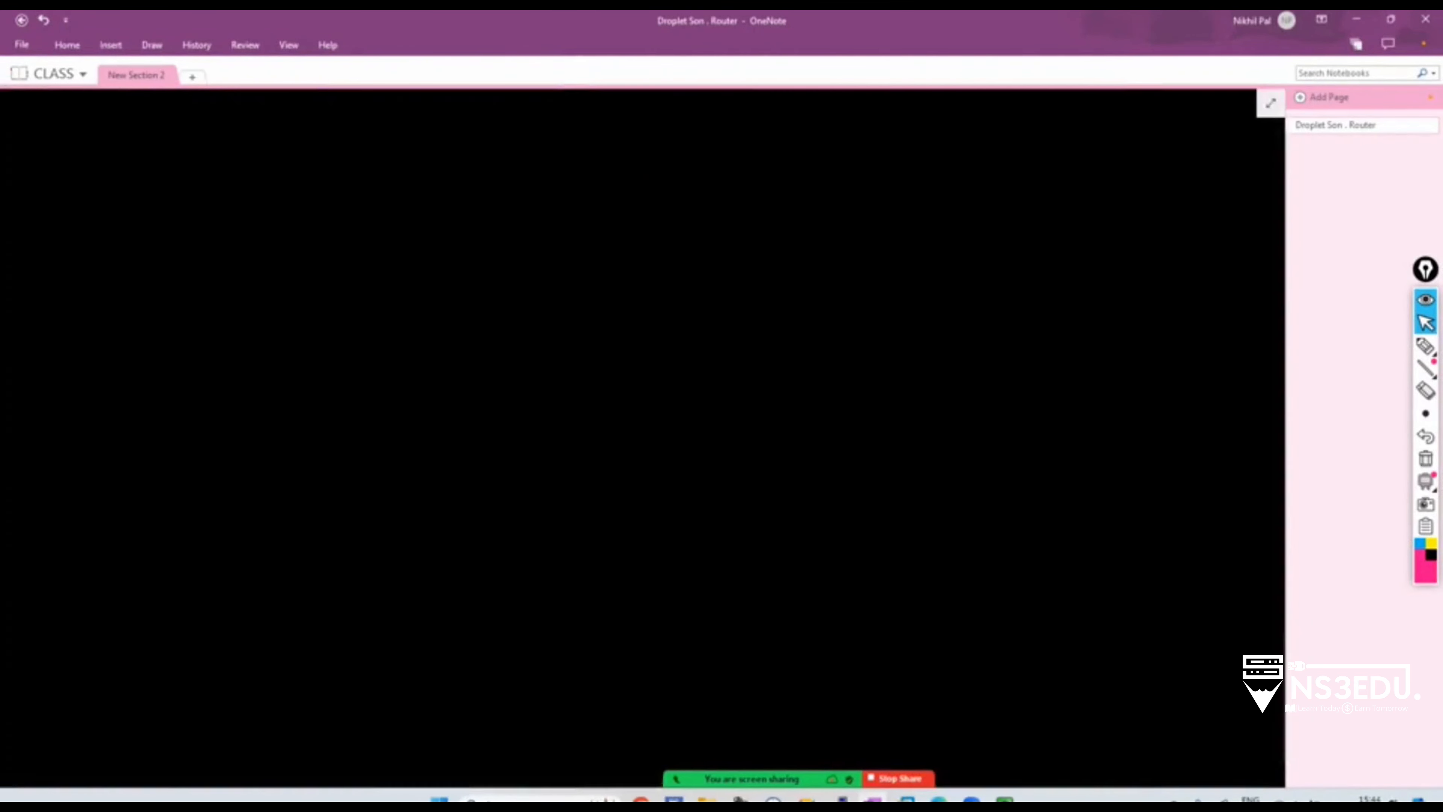
click(1270, 103)
click(811, 41)
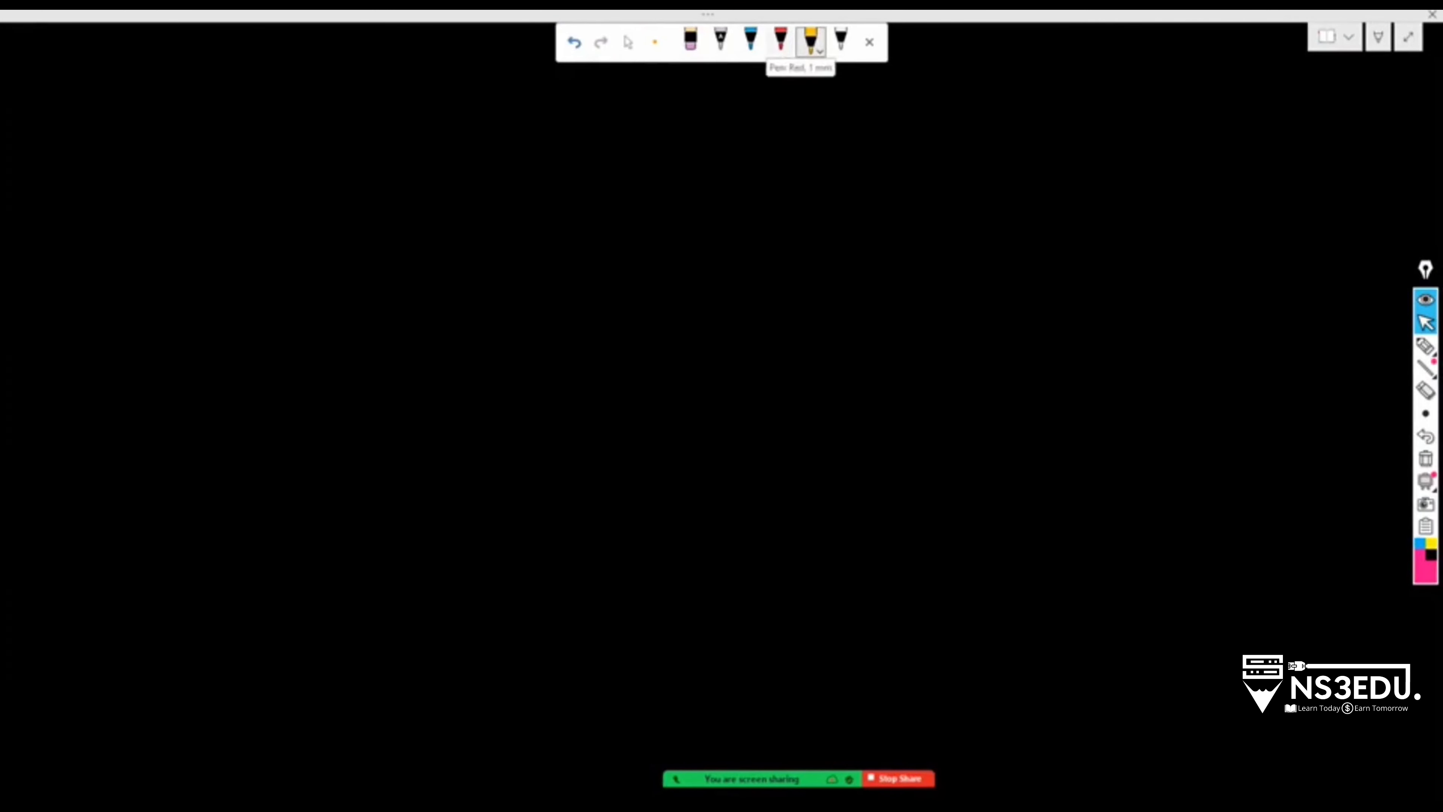
In red ink, write the 'Route table' and 'Forwarding table' headings with arrows
click(780, 39)
drag(83, 173, 129, 170)
drag(78, 188, 131, 182)
mouse_move(112, 159)
mouse_down()
mouse_move(113, 199)
mouse_move(193, 171)
mouse_up()
mouse_move(214, 166)
mouse_down()
mouse_move(198, 179)
mouse_move(294, 167)
mouse_up()
drag(318, 169, 457, 165)
drag(78, 273, 136, 279)
drag(112, 251, 122, 300)
mouse_move(214, 254)
mouse_down()
mouse_move(194, 284)
mouse_move(237, 245)
mouse_up()
mouse_move(223, 272)
mouse_down()
mouse_move(514, 250)
mouse_move(486, 288)
mouse_up()
drag(624, 221, 606, 253)
drag(600, 244, 719, 241)
In yellow ink, sketch an arrow under Forwarding, stacked arcs and two boxes at upper right
click(811, 40)
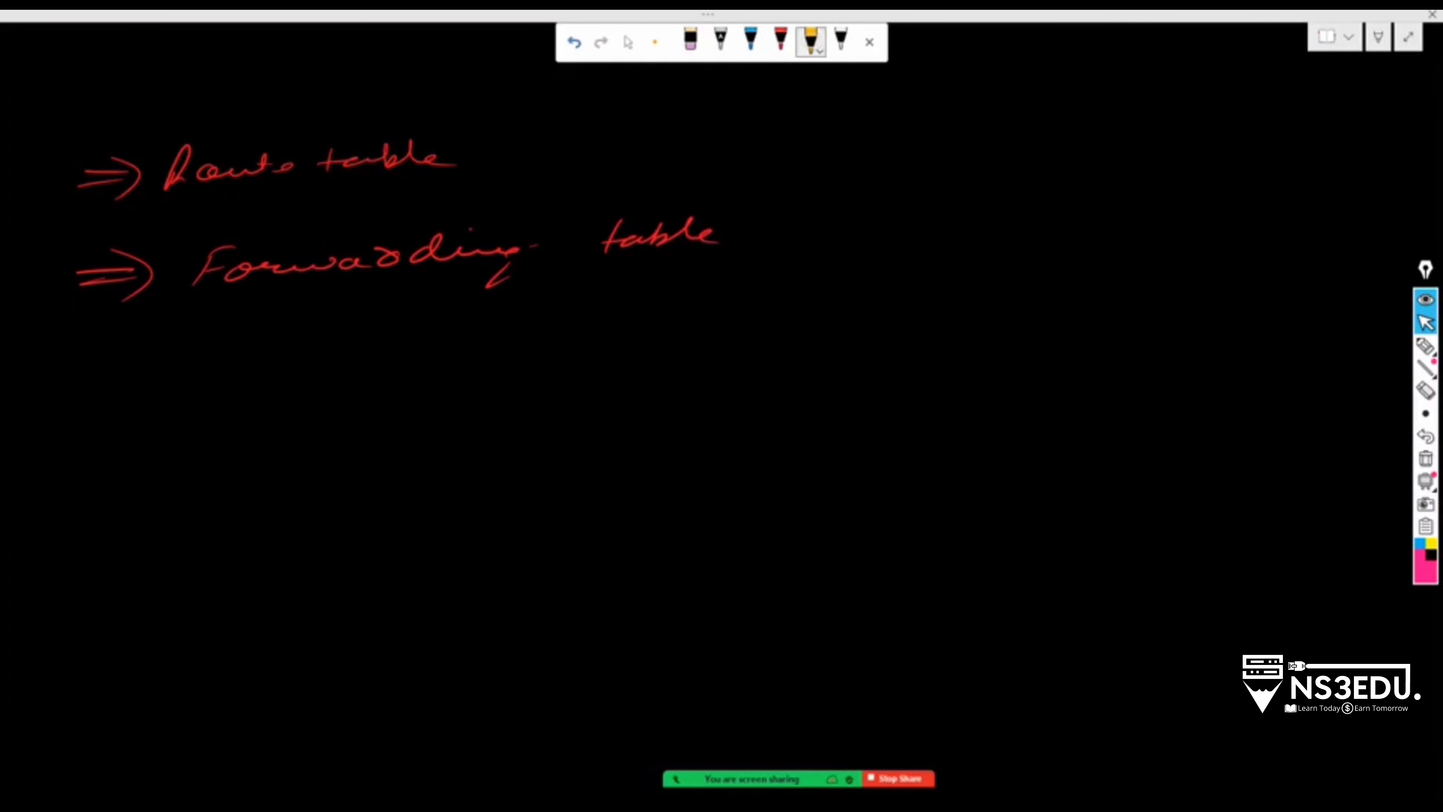
drag(219, 350, 274, 342)
drag(257, 332, 255, 372)
drag(992, 101, 904, 115)
drag(1003, 137, 897, 137)
drag(984, 164, 906, 161)
mouse_move(1149, 144)
mouse_down()
mouse_move(1099, 146)
mouse_move(1215, 165)
mouse_move(1214, 225)
mouse_move(1196, 258)
mouse_up()
drag(1350, 140, 1371, 140)
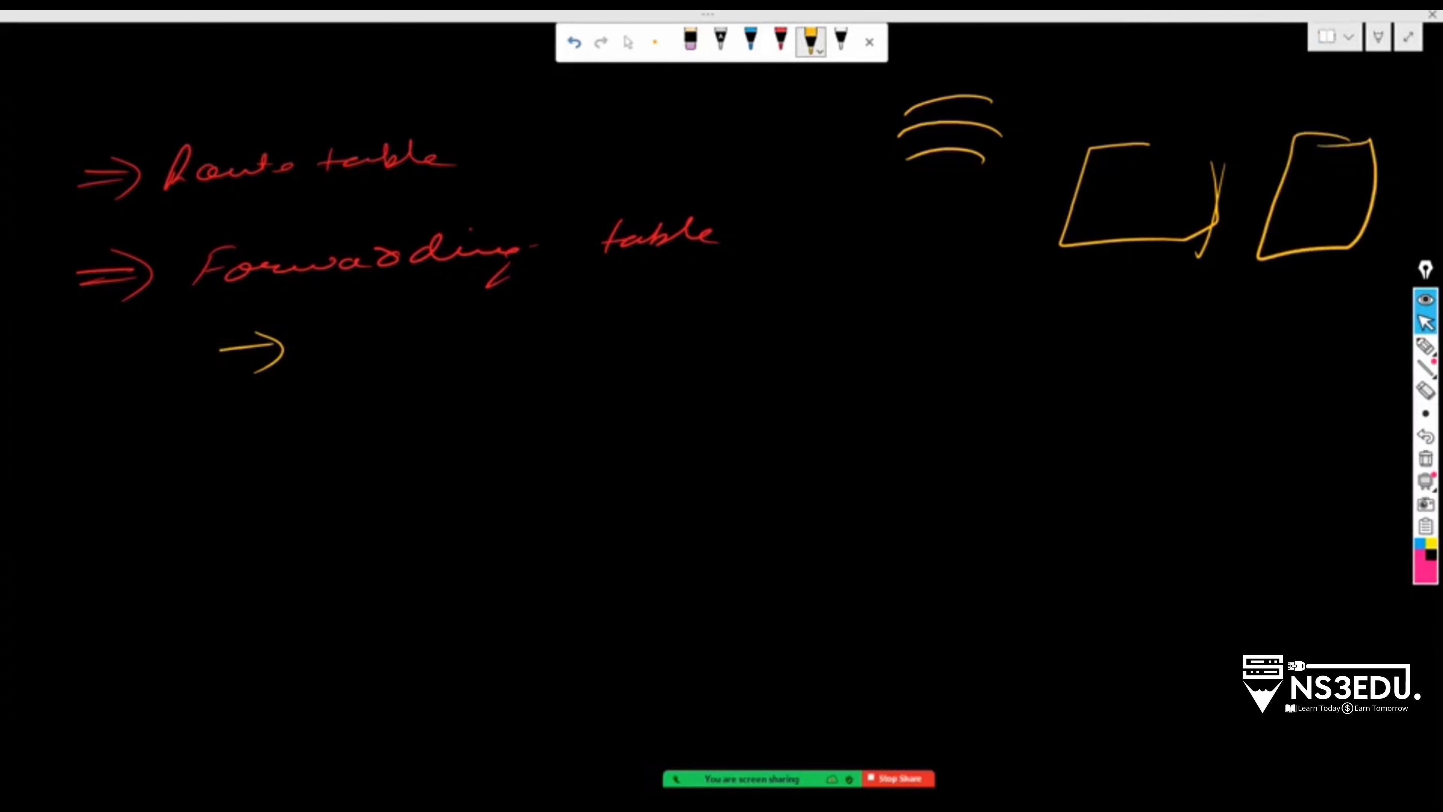
Write the distance list: 10 → RIP, 20 → OSPF, 30, 40 Static and 0
drag(690, 114, 687, 136)
drag(710, 124, 725, 121)
mouse_move(758, 118)
mouse_down()
mouse_move(825, 111)
mouse_move(813, 132)
mouse_up()
drag(847, 119, 909, 82)
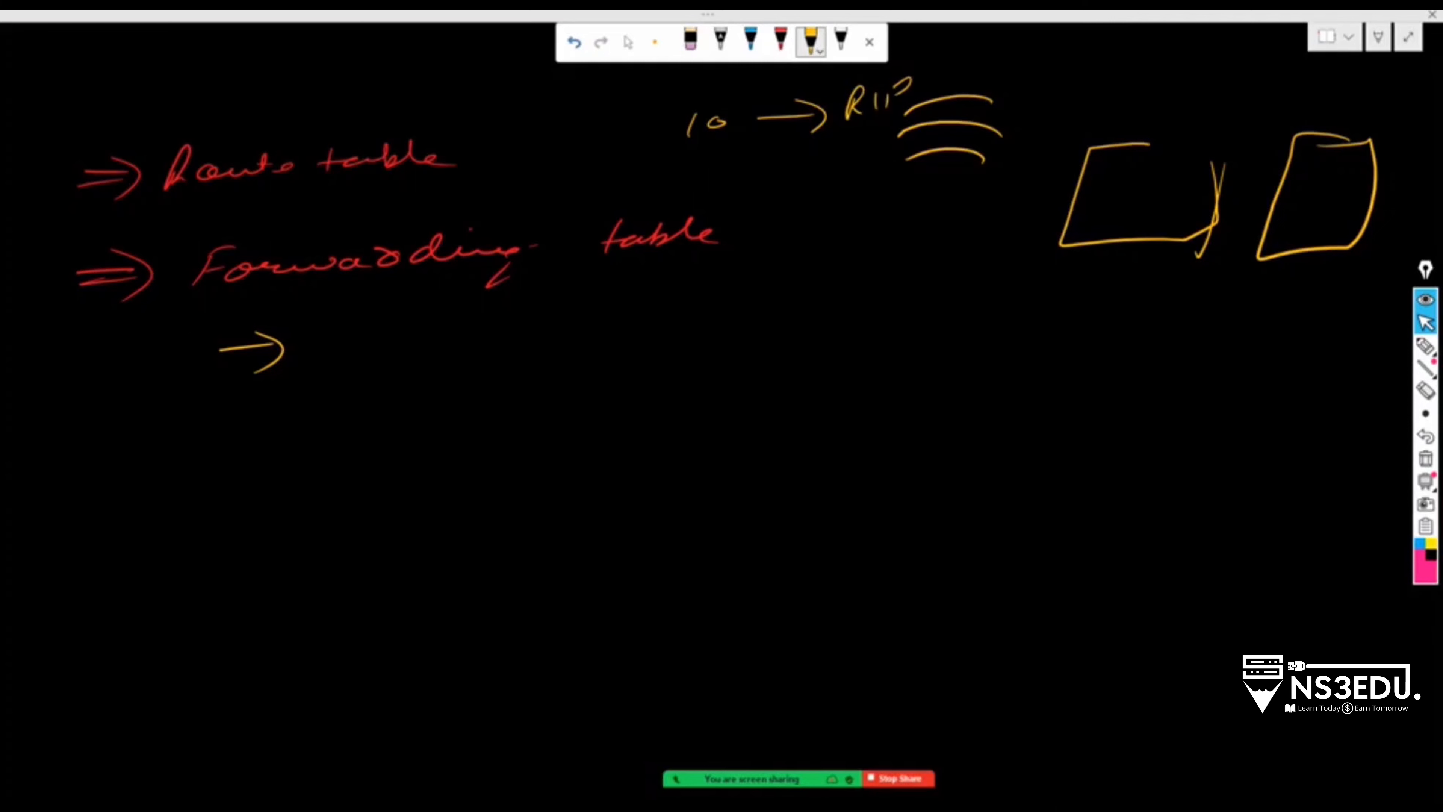
drag(713, 181, 774, 183)
mouse_move(793, 177)
mouse_down()
mouse_move(821, 176)
mouse_move(818, 192)
mouse_up()
drag(894, 172, 889, 173)
mouse_move(932, 170)
mouse_down()
mouse_move(913, 192)
mouse_move(1012, 170)
mouse_up()
drag(798, 223, 798, 250)
mouse_move(847, 224)
mouse_down()
mouse_move(911, 226)
mouse_move(914, 238)
mouse_up()
drag(949, 222, 935, 256)
mouse_move(807, 294)
mouse_down()
mouse_move(829, 315)
mouse_move(853, 310)
mouse_up()
drag(880, 303, 911, 304)
mouse_move(944, 289)
mouse_down()
mouse_move(932, 311)
mouse_move(1028, 296)
mouse_up()
mouse_move(803, 364)
mouse_down()
mouse_move(835, 363)
mouse_move(738, 358)
mouse_move(932, 341)
mouse_up()
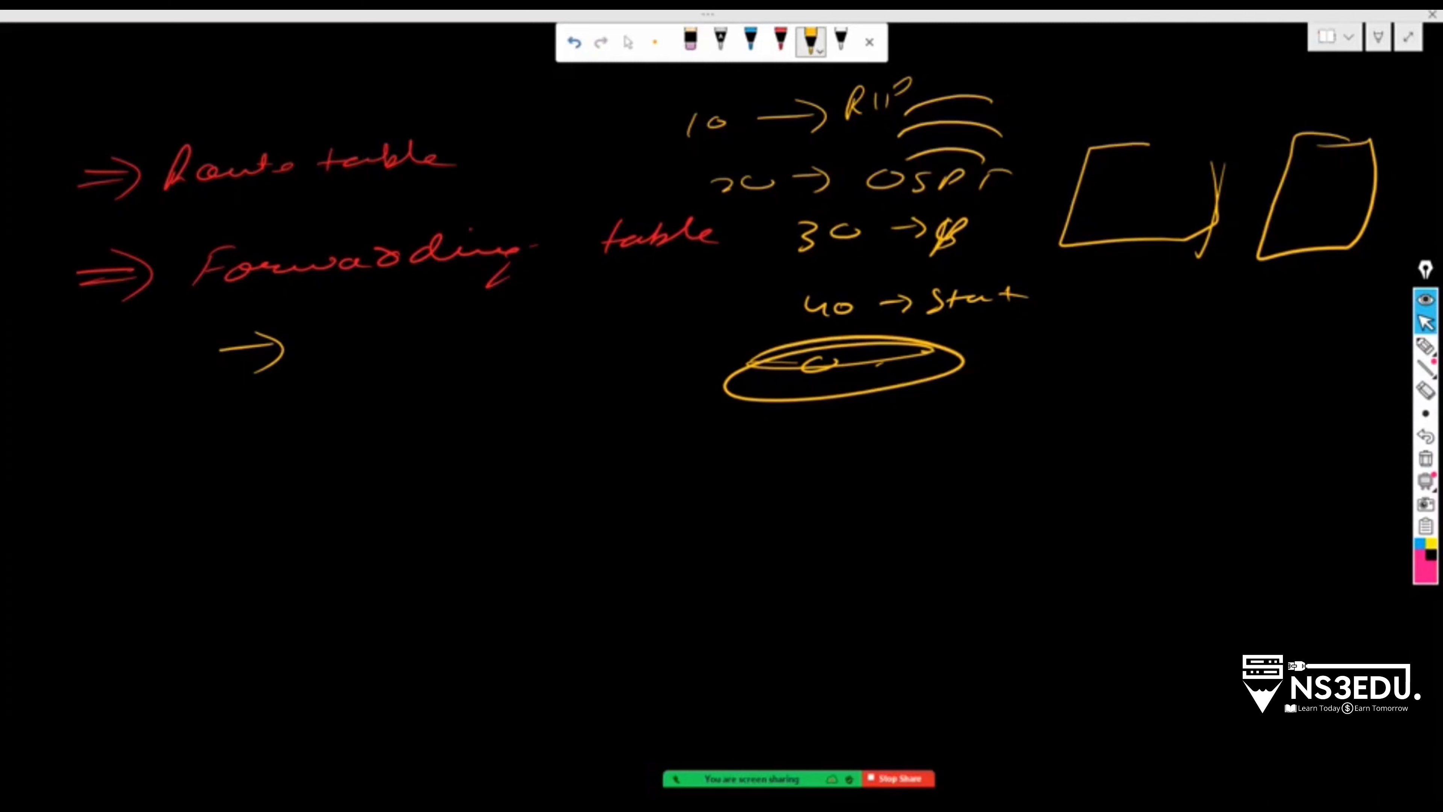
Start the flag notes with 'u → Route is up'
mouse_move(155, 464)
mouse_down()
mouse_move(186, 482)
mouse_move(268, 470)
mouse_up()
drag(252, 461, 256, 490)
mouse_move(318, 432)
mouse_down()
mouse_move(363, 464)
mouse_move(528, 455)
mouse_up()
Finish 'u → Route is up', then add 'h → host' and the g gateway line
mouse_move(483, 432)
mouse_down()
mouse_move(631, 426)
mouse_move(627, 457)
mouse_up()
drag(83, 560, 121, 566)
drag(162, 557, 191, 555)
drag(183, 543, 180, 569)
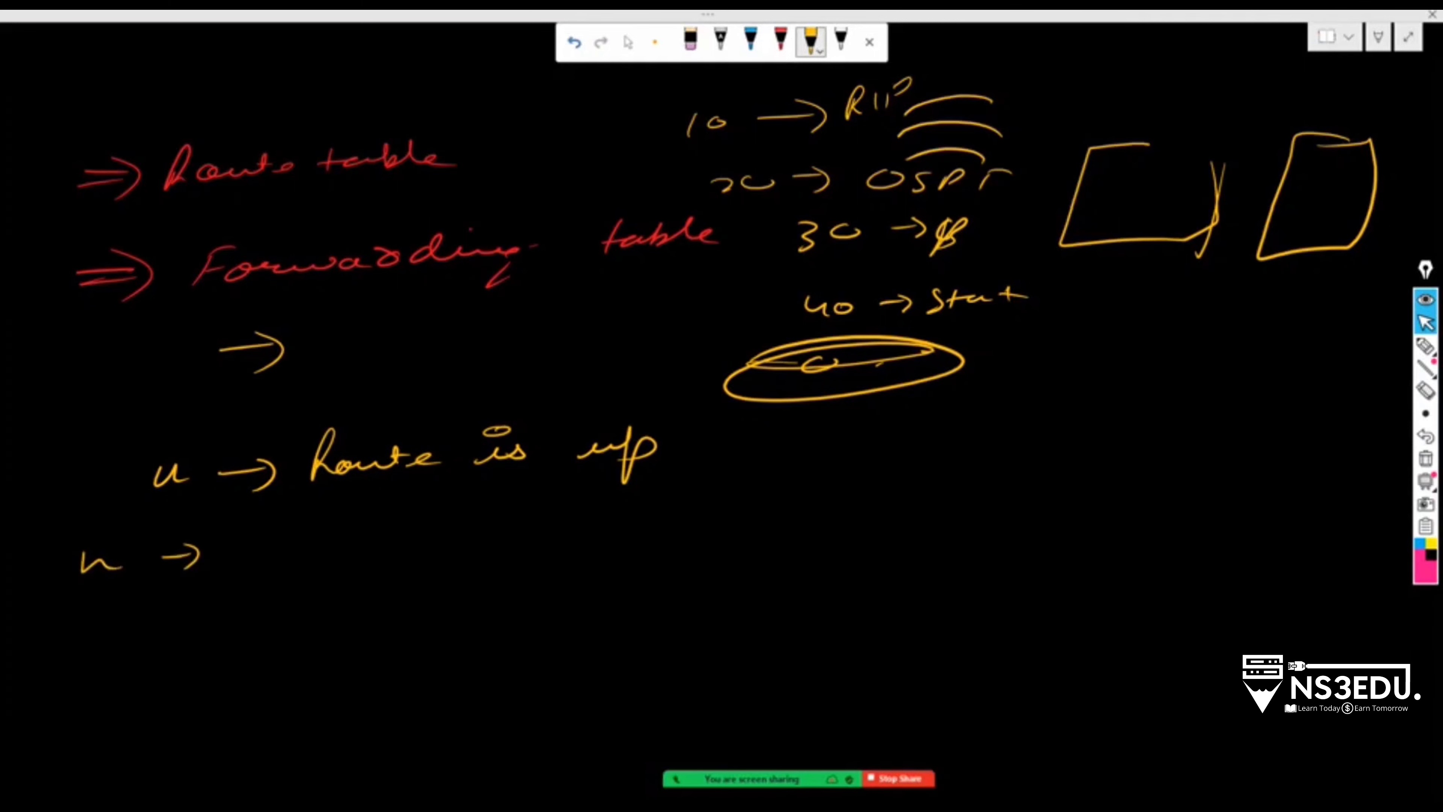
drag(285, 564, 404, 531)
drag(207, 608, 182, 647)
drag(215, 614, 239, 598)
mouse_move(278, 606)
mouse_down()
mouse_move(318, 605)
mouse_move(350, 632)
mouse_move(449, 585)
mouse_move(523, 573)
mouse_up()
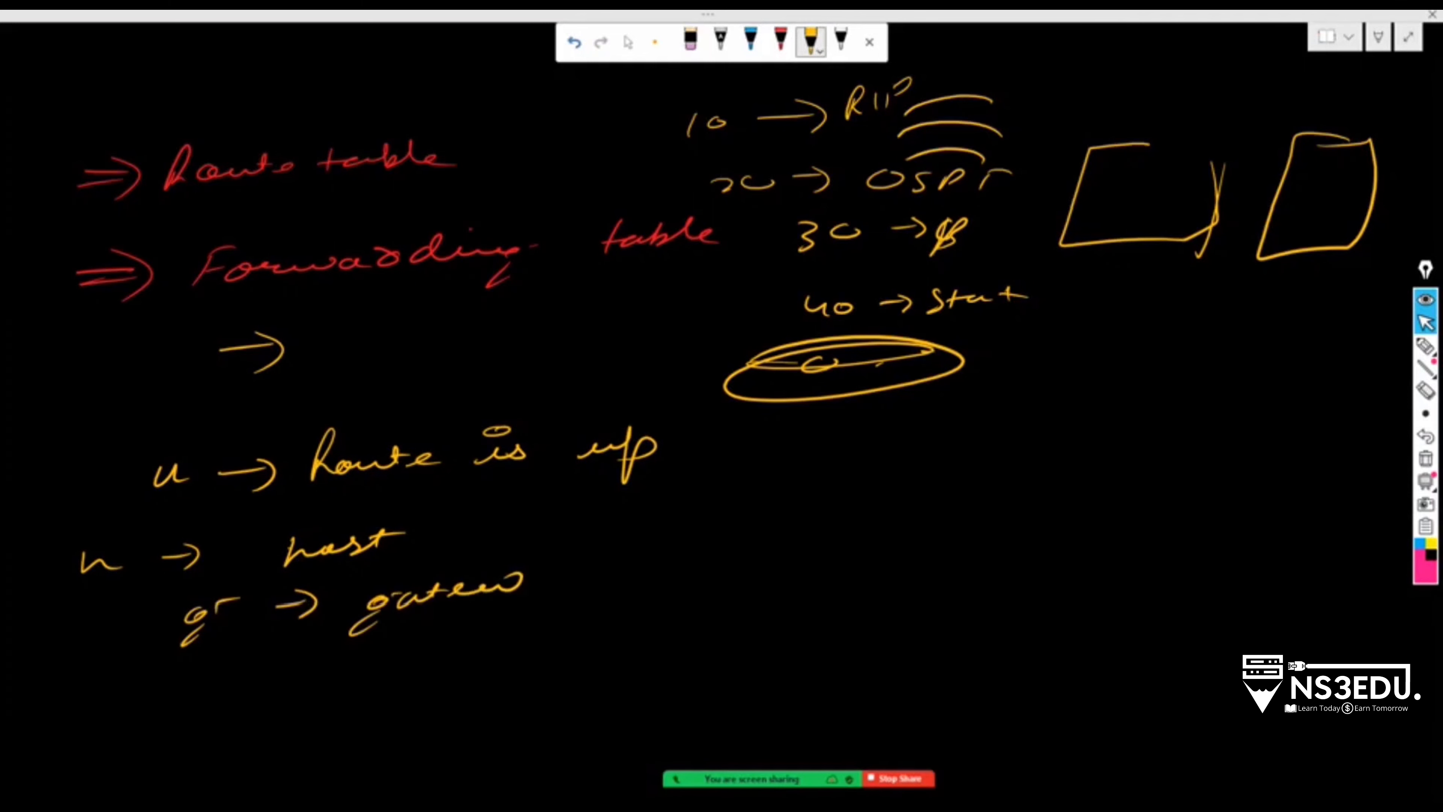
Add the * flag, noting it means the route is present
drag(188, 688, 203, 703)
mouse_move(174, 700)
mouse_down()
mouse_move(232, 685)
mouse_move(176, 712)
mouse_up()
drag(265, 689, 326, 685)
drag(316, 674, 318, 704)
mouse_move(427, 648)
mouse_down()
mouse_move(458, 666)
mouse_move(546, 658)
mouse_up()
drag(601, 659, 733, 640)
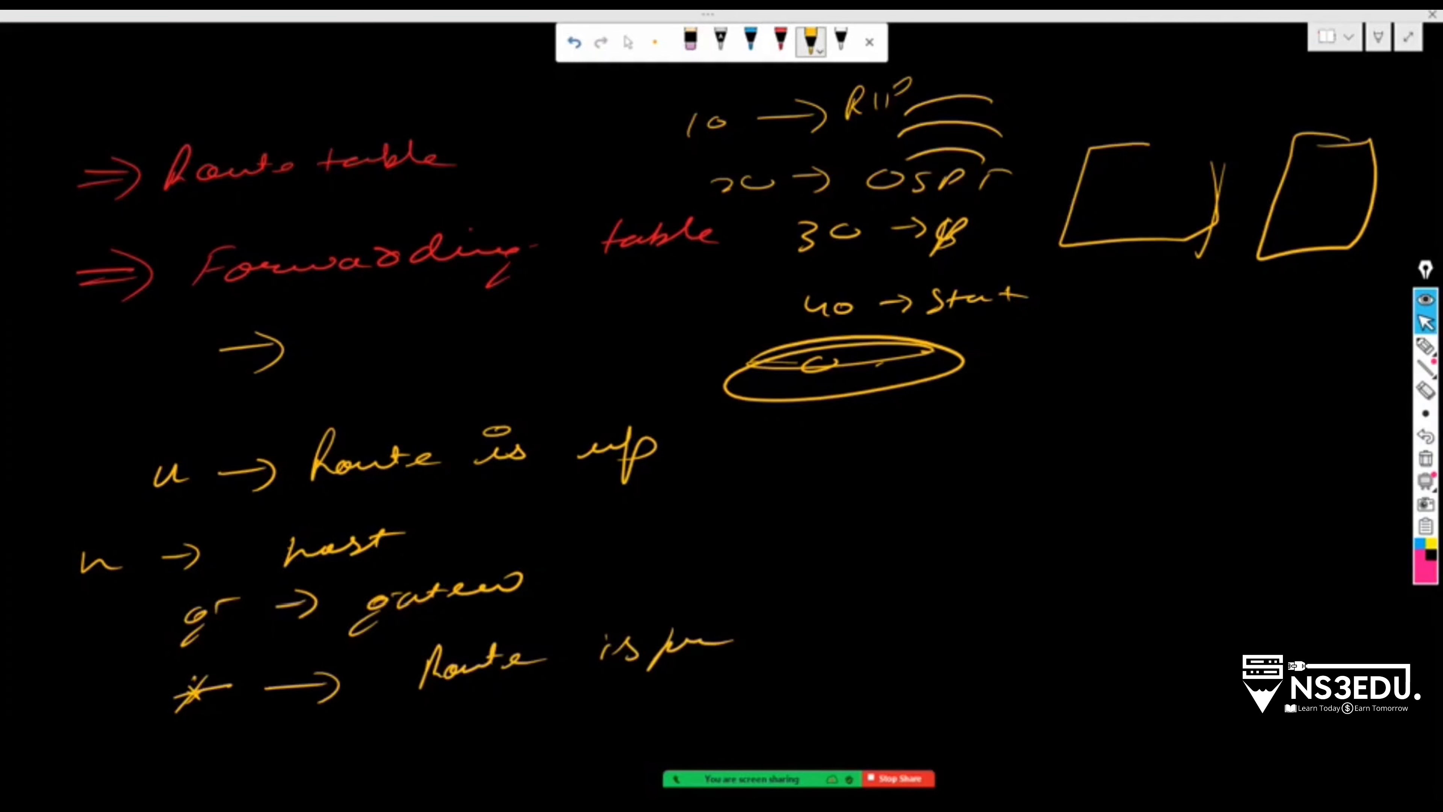
Write 'ug → Route is up and a gateway' at the right
mouse_move(929, 546)
mouse_down()
mouse_move(969, 552)
mouse_move(955, 581)
mouse_up()
mouse_move(972, 546)
mouse_down()
mouse_move(993, 529)
mouse_move(1036, 558)
mouse_up()
mouse_move(1122, 518)
mouse_down()
mouse_move(1161, 537)
mouse_move(1345, 512)
mouse_up()
mouse_move(1148, 587)
mouse_down()
mouse_move(1110, 604)
mouse_move(1147, 598)
mouse_up()
drag(1221, 591, 1237, 613)
mouse_move(1271, 591)
mouse_down()
mouse_move(1309, 574)
mouse_move(1374, 585)
mouse_up()
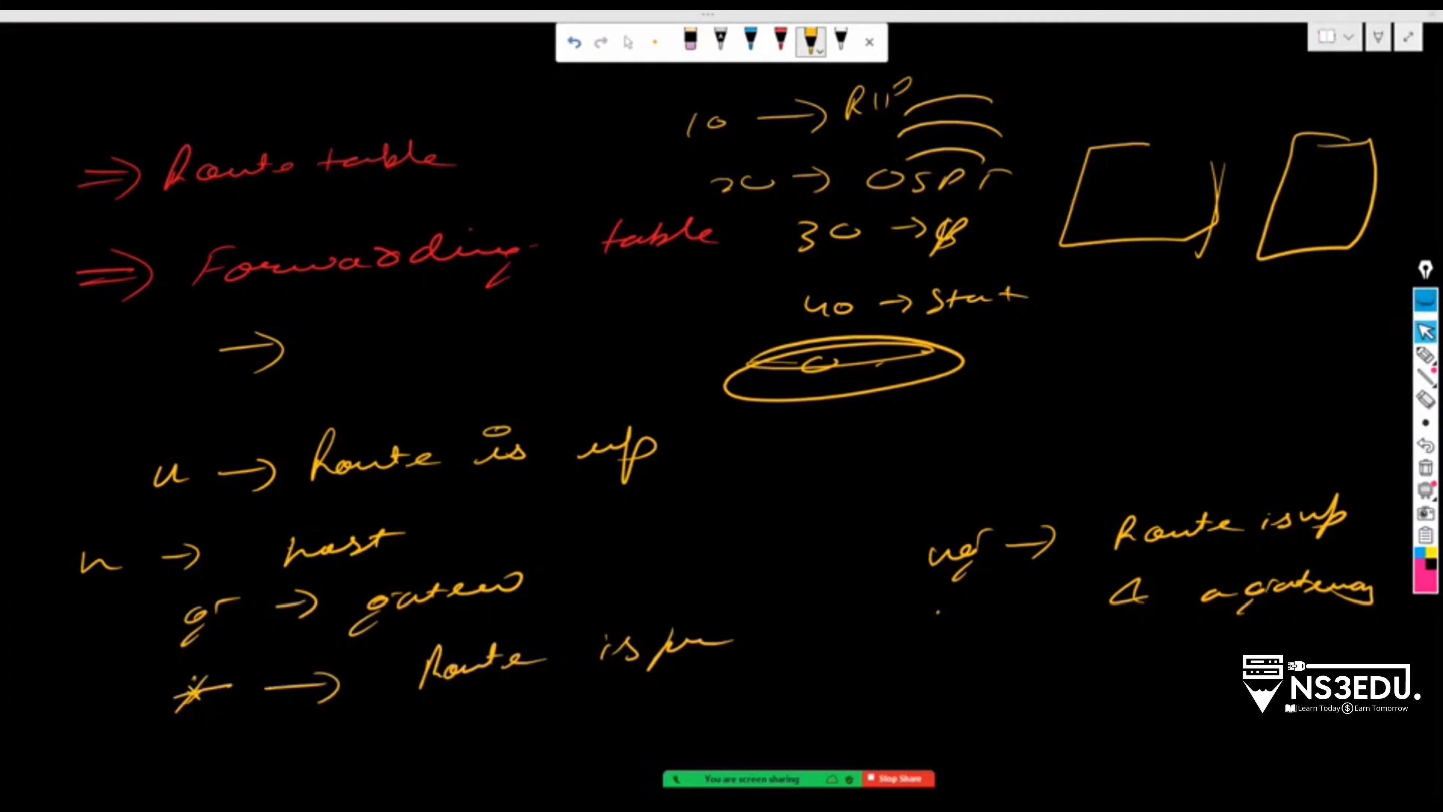
Put OneNote away, close the Virtual Router dialog and show the EVE | Topology tab
click(1408, 37)
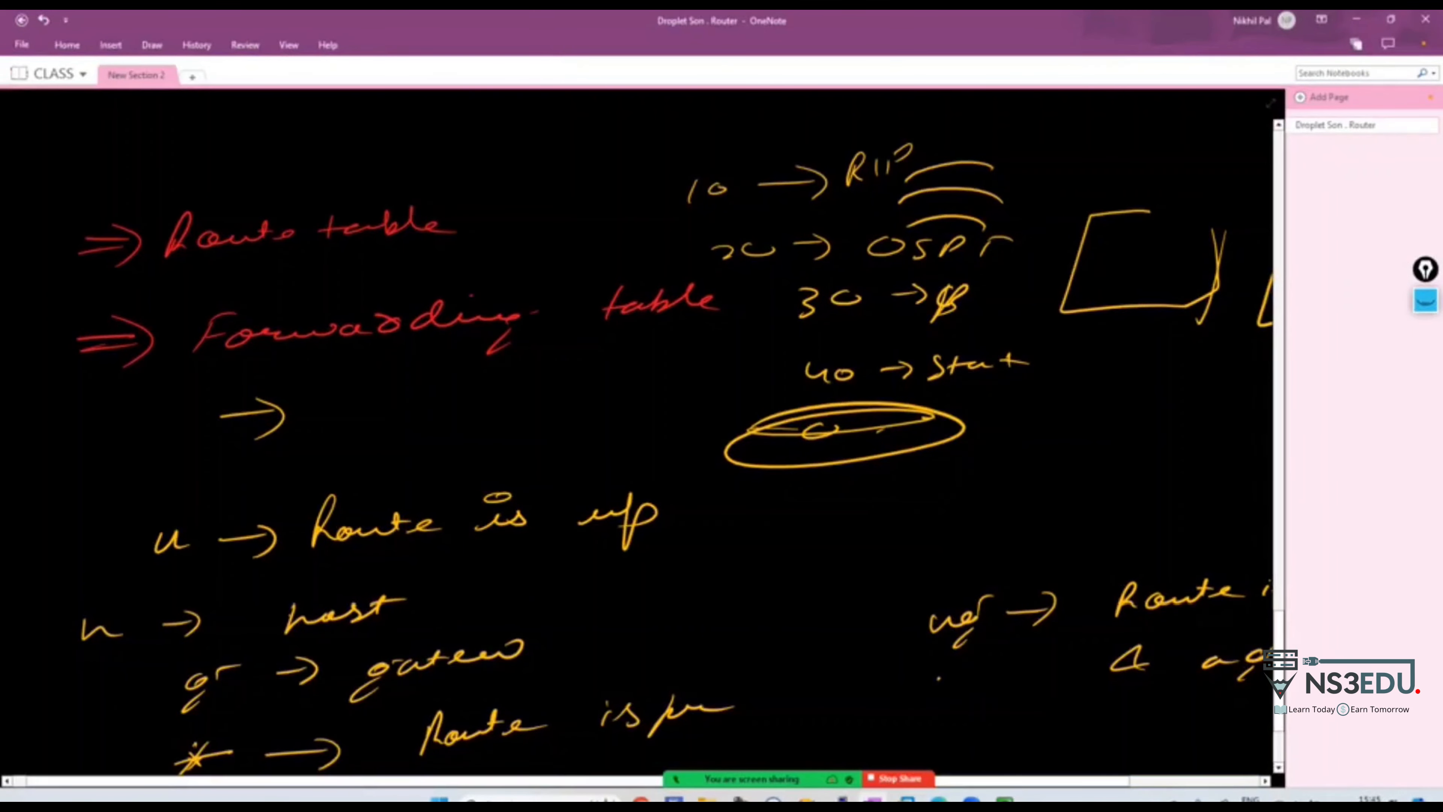
click(1357, 20)
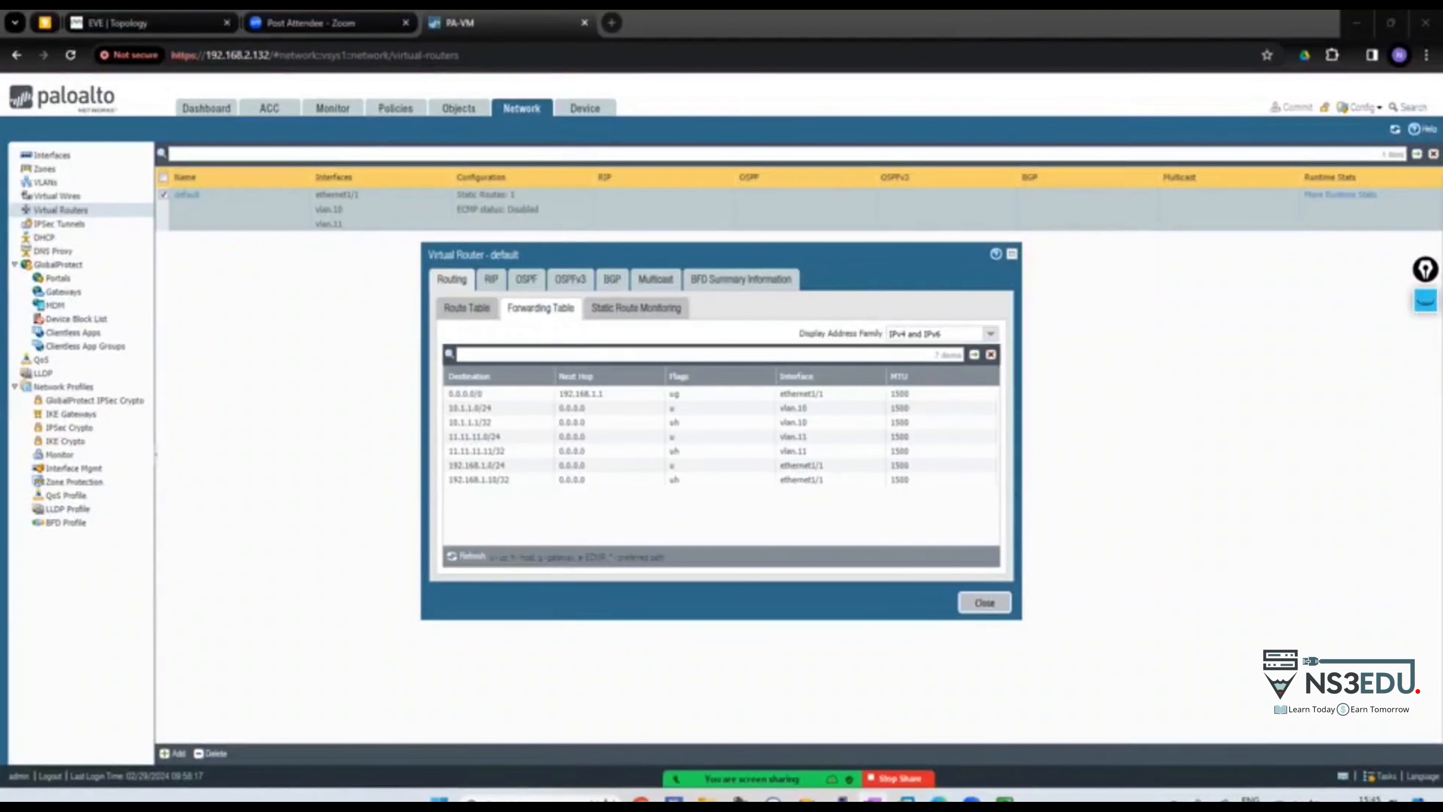
click(985, 603)
click(142, 23)
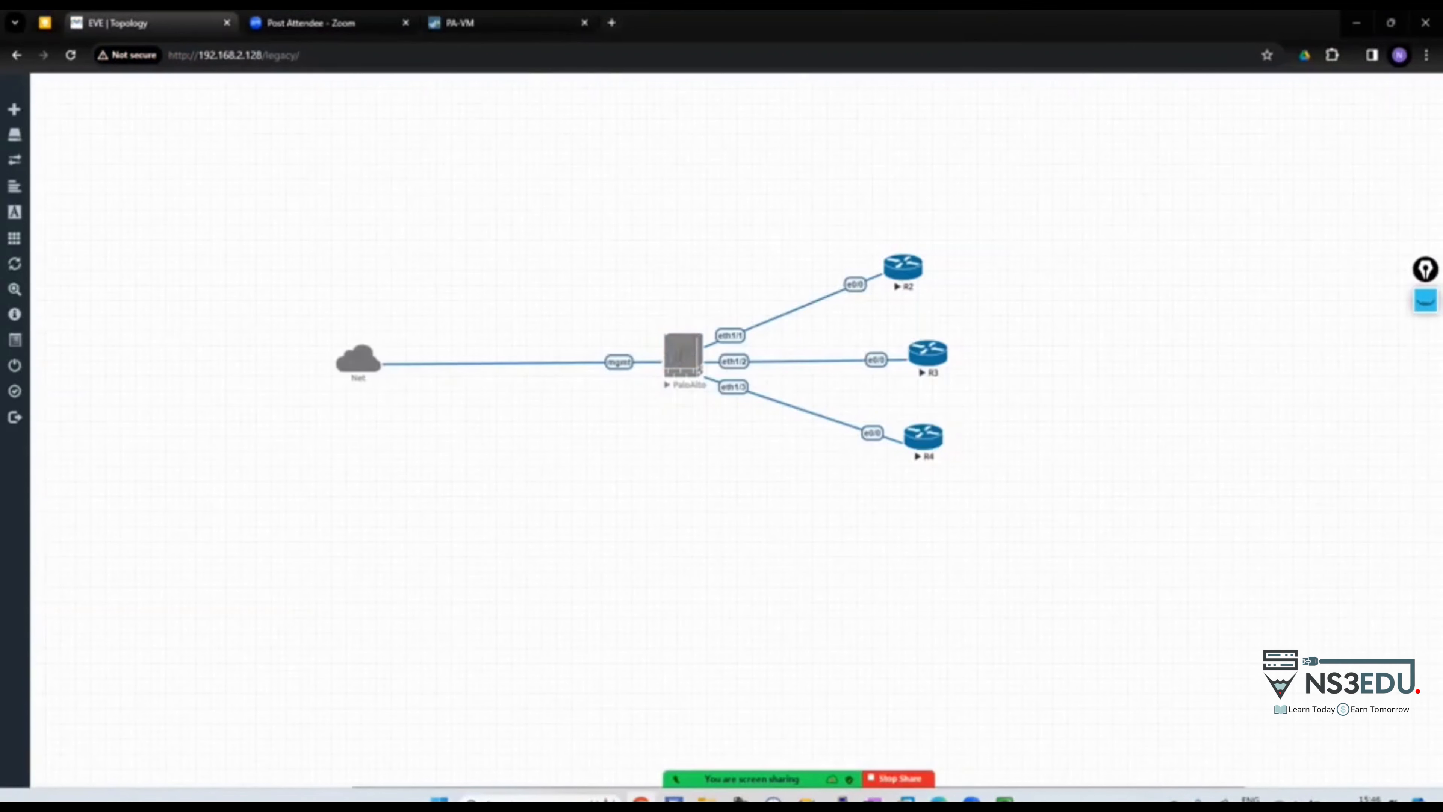
With Zoom's annotation pen, mark R2's e0/0 interface as 192.168.1.1
click(1425, 301)
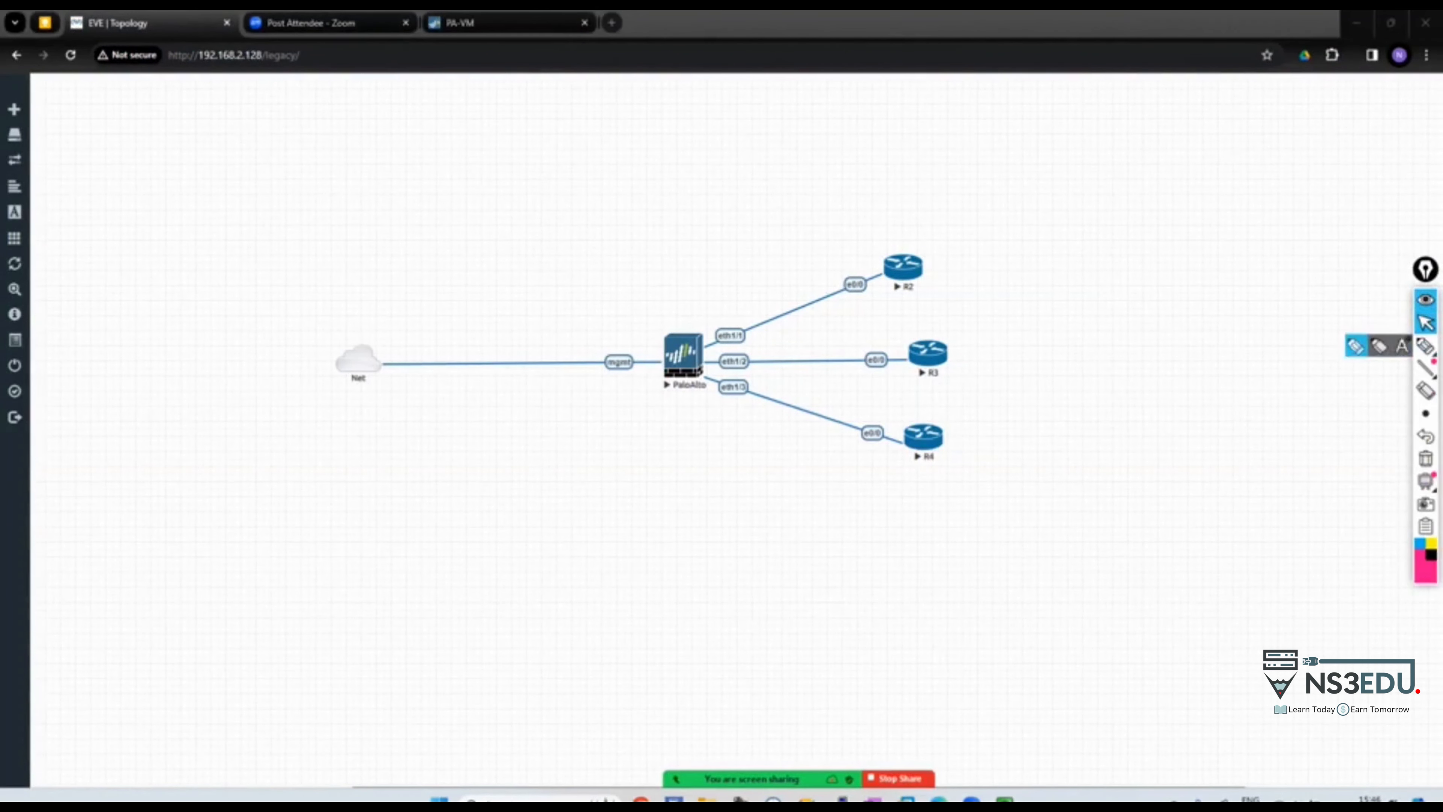
drag(929, 252, 1026, 214)
drag(1018, 204, 1022, 229)
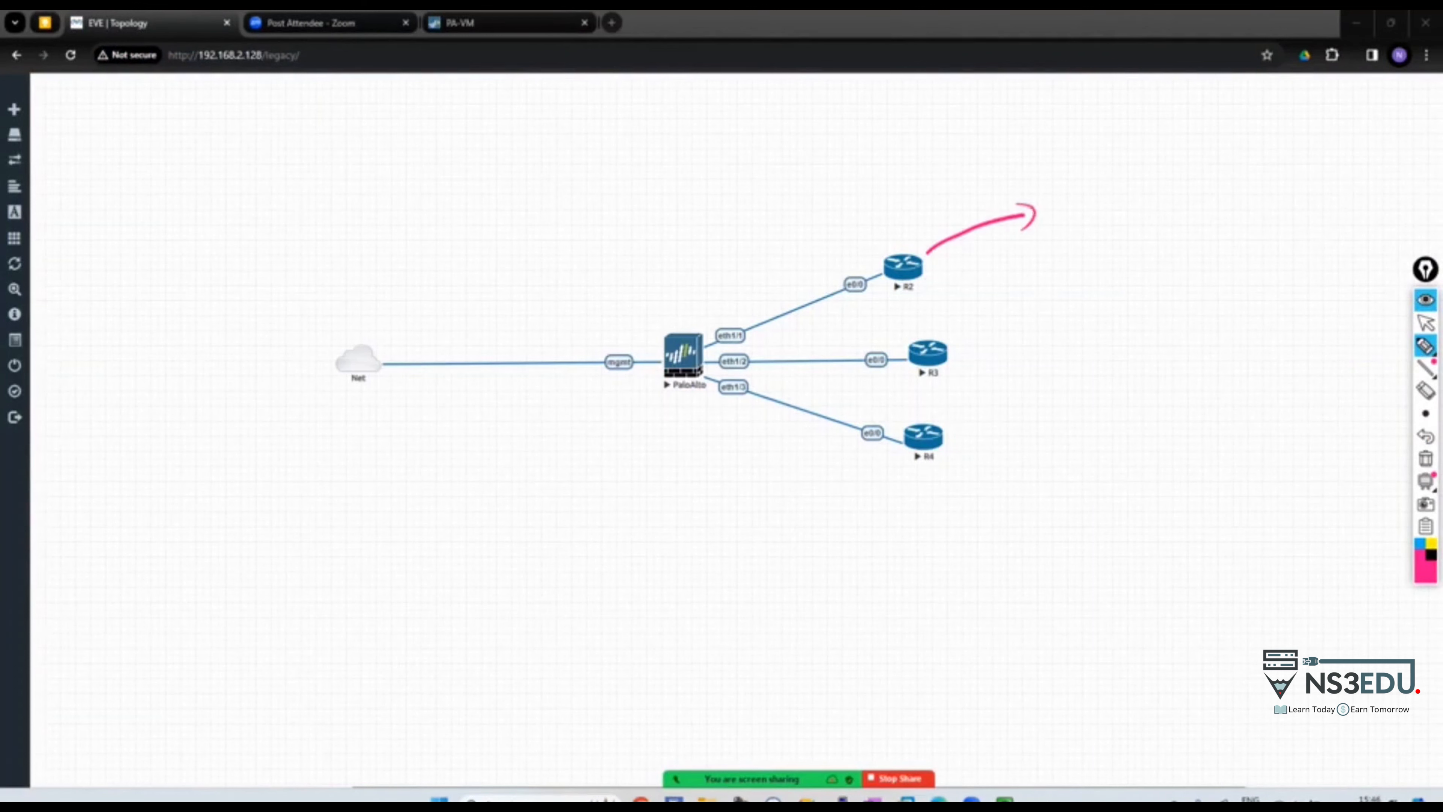
drag(867, 272, 869, 277)
drag(736, 242, 747, 227)
mouse_move(765, 224)
mouse_down()
mouse_move(759, 239)
mouse_move(789, 235)
mouse_up()
mouse_move(799, 234)
mouse_down()
mouse_move(805, 218)
mouse_move(839, 230)
mouse_up()
mouse_move(845, 230)
mouse_down()
mouse_move(855, 211)
mouse_move(857, 233)
mouse_up()
Circle the firewall's eth1/1 and label it 192.168.1.10
drag(878, 209, 876, 231)
mouse_move(738, 323)
mouse_down()
mouse_move(702, 342)
mouse_move(739, 325)
mouse_up()
mouse_move(728, 349)
mouse_down()
mouse_move(676, 412)
mouse_move(710, 402)
mouse_up()
mouse_move(640, 453)
mouse_down()
mouse_move(629, 467)
mouse_move(647, 473)
mouse_up()
drag(662, 455, 689, 473)
mouse_move(717, 449)
mouse_down()
mouse_move(709, 461)
mouse_move(736, 452)
mouse_move(752, 469)
mouse_up()
drag(761, 450, 759, 470)
drag(768, 466, 776, 468)
drag(794, 451, 792, 452)
Draw arrows to the left of the firewall and label them Vlan 10 and Vlan 11
drag(665, 341, 535, 318)
mouse_move(565, 300)
mouse_down()
mouse_move(532, 310)
mouse_move(548, 331)
mouse_up()
drag(360, 215, 385, 211)
mouse_move(399, 207)
mouse_down()
mouse_move(398, 233)
mouse_move(459, 223)
mouse_up()
drag(479, 203, 489, 205)
mouse_move(349, 301)
mouse_down()
mouse_move(369, 295)
mouse_move(379, 313)
mouse_up()
drag(392, 304, 435, 301)
drag(455, 288, 465, 304)
mouse_move(469, 271)
mouse_down()
mouse_move(452, 321)
mouse_move(409, 279)
mouse_up()
mouse_move(489, 184)
mouse_down()
mouse_move(500, 233)
mouse_move(429, 186)
mouse_up()
Draw two arrows from R2 labelled with loopbacks 1.1.1.1 and 2.2.2.2
drag(912, 276, 940, 270)
drag(915, 282, 945, 276)
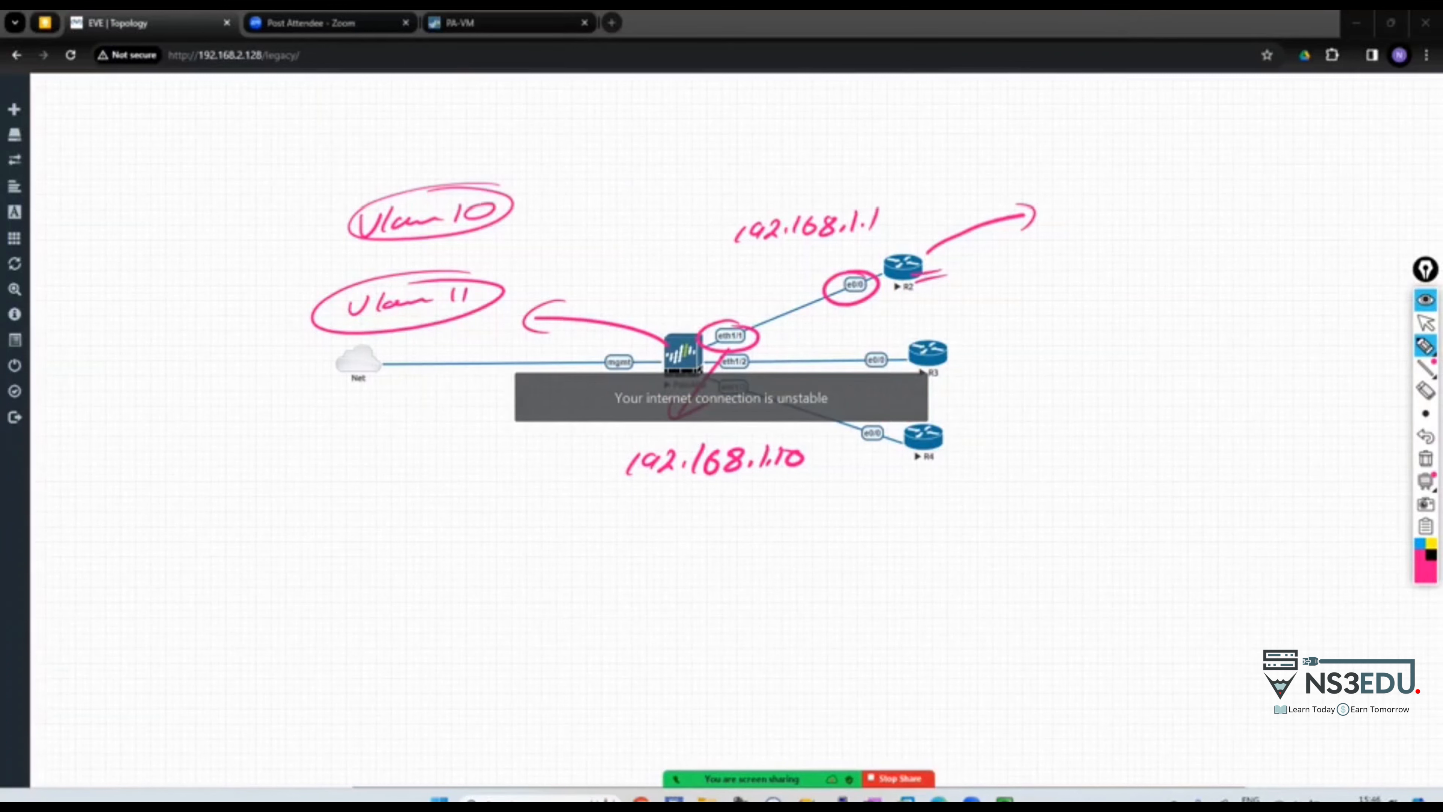
drag(921, 277, 1000, 283)
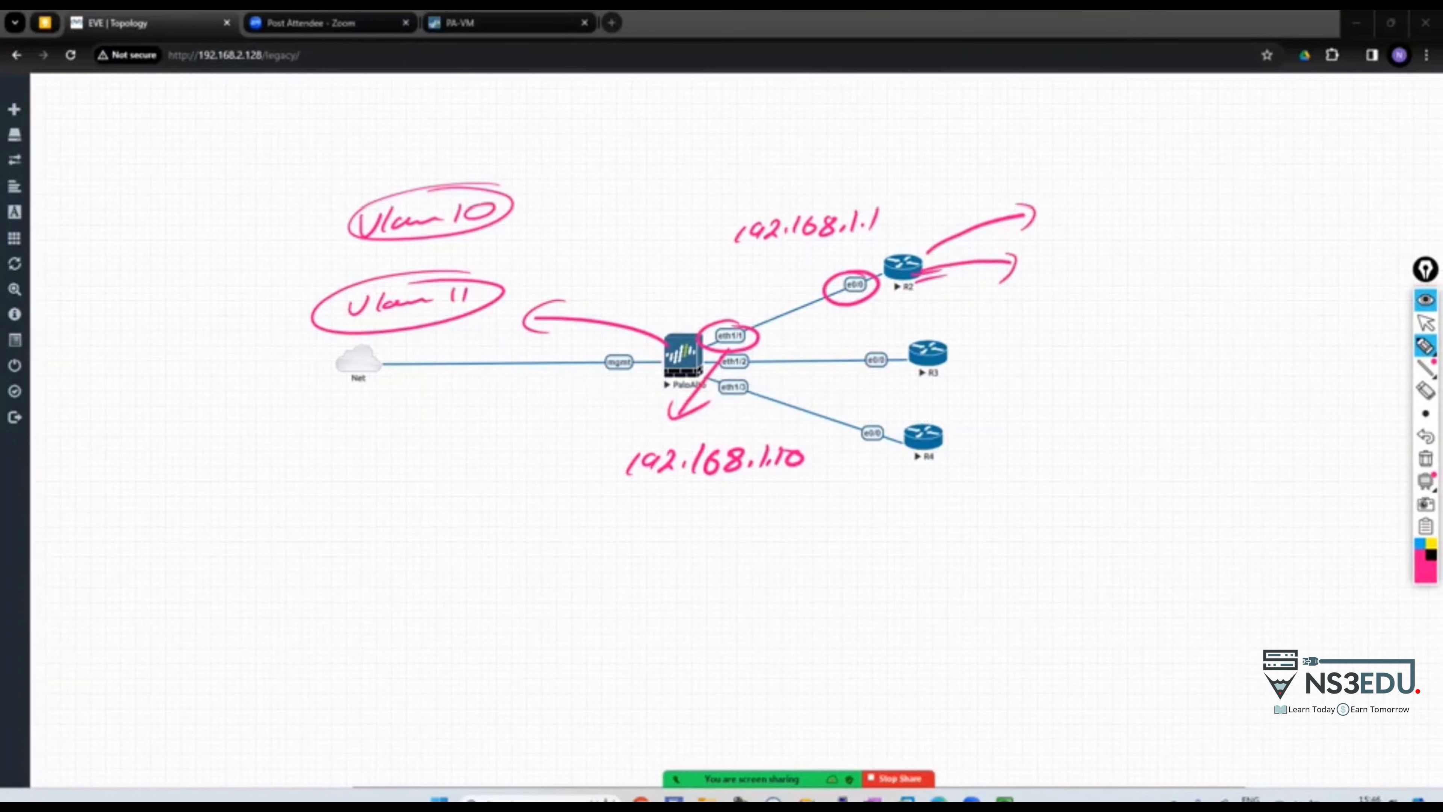
mouse_move(1060, 196)
mouse_down()
mouse_move(1055, 217)
mouse_move(1069, 214)
mouse_up()
drag(1083, 195, 1078, 216)
drag(1091, 210, 1090, 215)
mouse_move(1111, 191)
mouse_down()
mouse_move(1104, 215)
mouse_move(1116, 211)
mouse_up()
drag(1135, 191, 1128, 213)
drag(1038, 257, 1066, 276)
drag(1072, 256, 1091, 277)
drag(1103, 253, 1123, 275)
drag(1137, 266, 1142, 267)
drag(1156, 256, 1216, 276)
Write 10.1.1.1/24 under Vlan 10 and 20.1.1.1/24 under Vlan 11
drag(418, 245, 412, 262)
drag(437, 247, 462, 254)
drag(490, 236, 484, 250)
mouse_move(518, 233)
mouse_down()
mouse_move(512, 268)
mouse_move(555, 252)
mouse_up()
drag(562, 236, 571, 251)
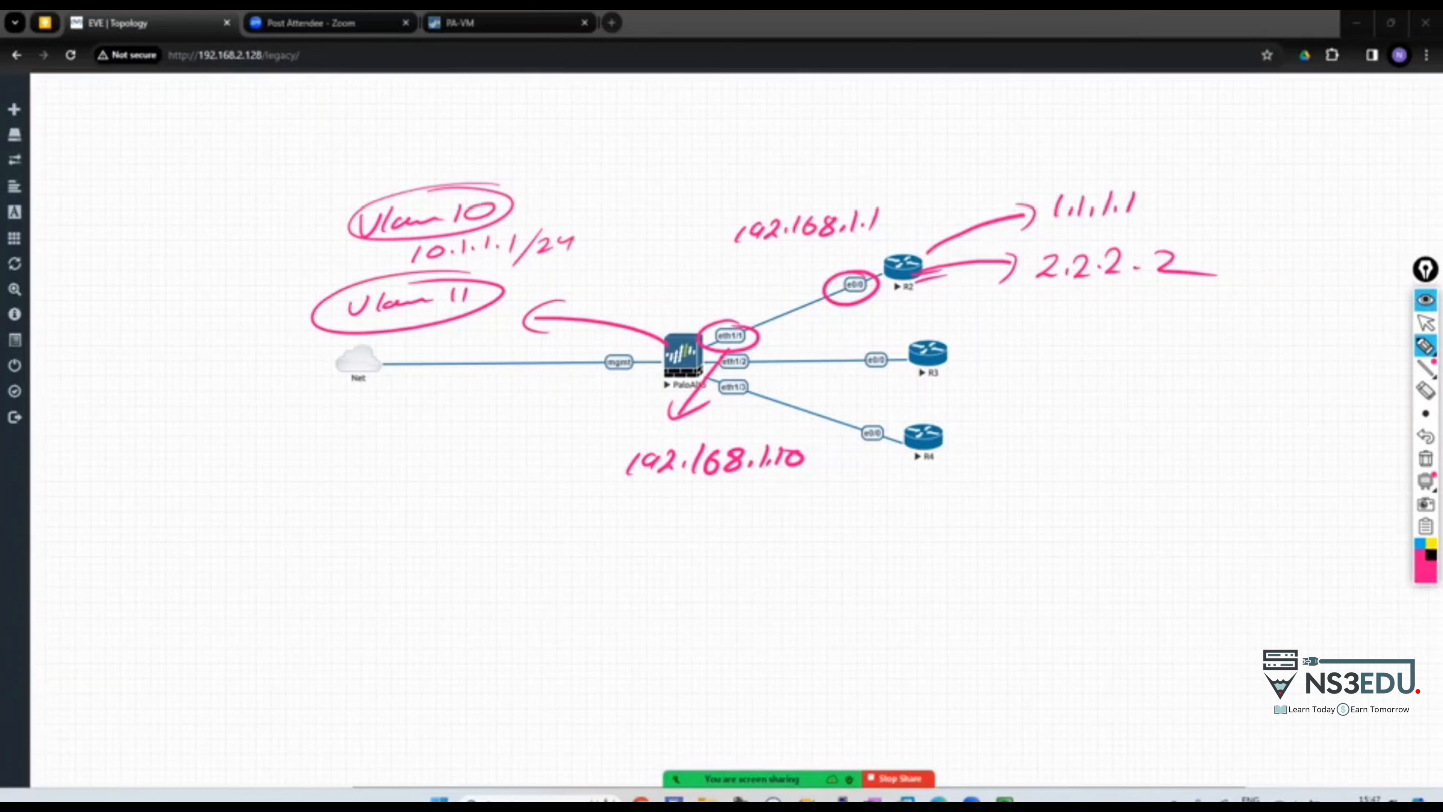
drag(392, 346, 410, 357)
drag(423, 345, 430, 347)
drag(492, 332, 490, 347)
drag(500, 347, 512, 331)
drag(512, 339, 522, 344)
drag(522, 338, 530, 362)
Circle Vlan 10 and sketch extra subnet lines branching from the firewall
drag(534, 187, 569, 194)
mouse_move(668, 334)
mouse_down()
mouse_move(637, 213)
mouse_move(700, 273)
mouse_up()
drag(709, 289, 730, 281)
drag(660, 363, 488, 460)
drag(568, 430, 588, 480)
click(594, 493)
drag(599, 438, 602, 508)
Circle the 1.1.1.1 and 2.2.2.2 loopbacks, arc Vlan 10 to 1.1.1.1, then erase all annotations
click(633, 500)
drag(617, 494, 662, 487)
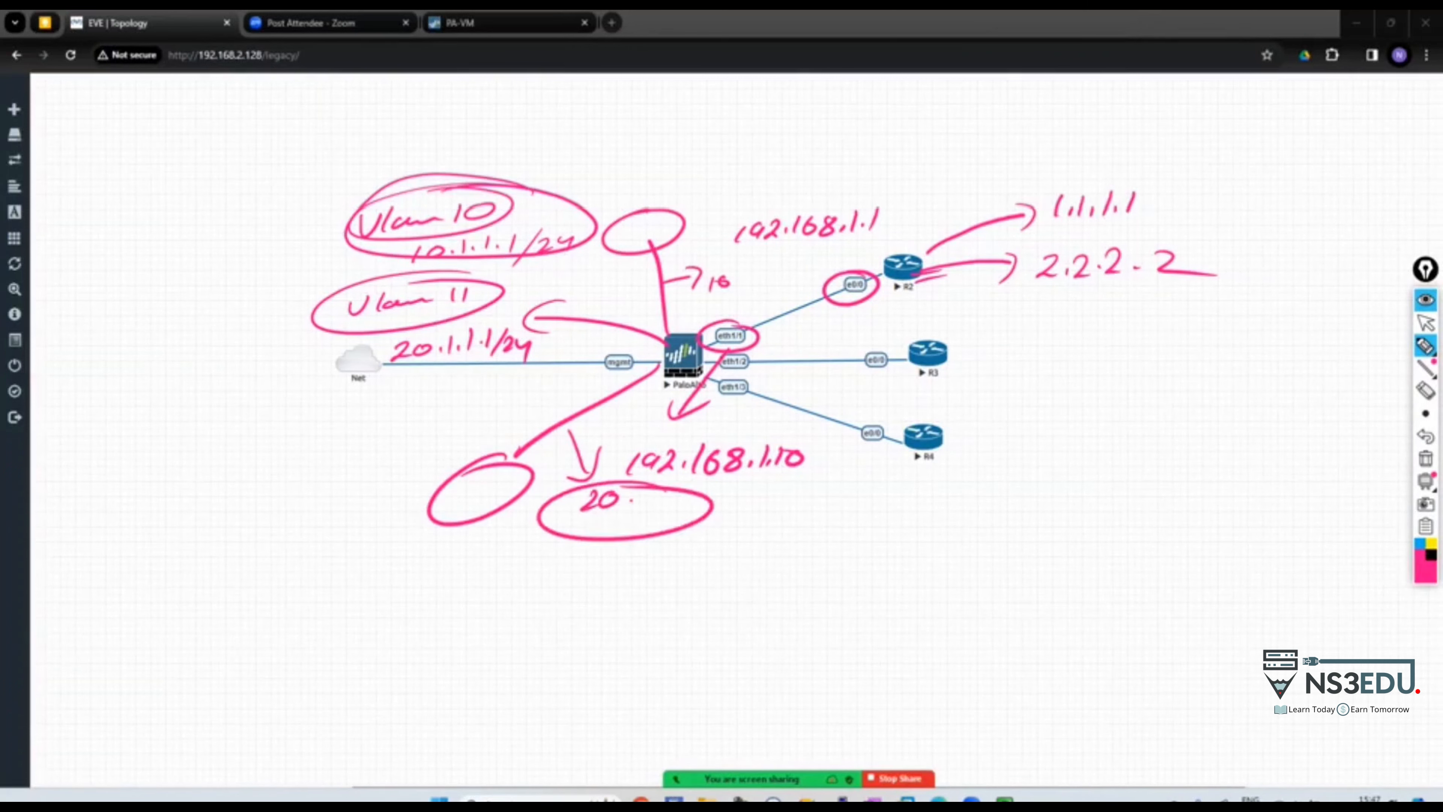
mouse_move(1153, 178)
mouse_down()
mouse_move(1168, 213)
mouse_move(1154, 182)
mouse_up()
drag(1003, 258, 1028, 285)
mouse_move(1011, 284)
mouse_down()
mouse_move(1187, 241)
mouse_move(1225, 272)
mouse_move(1234, 304)
mouse_up()
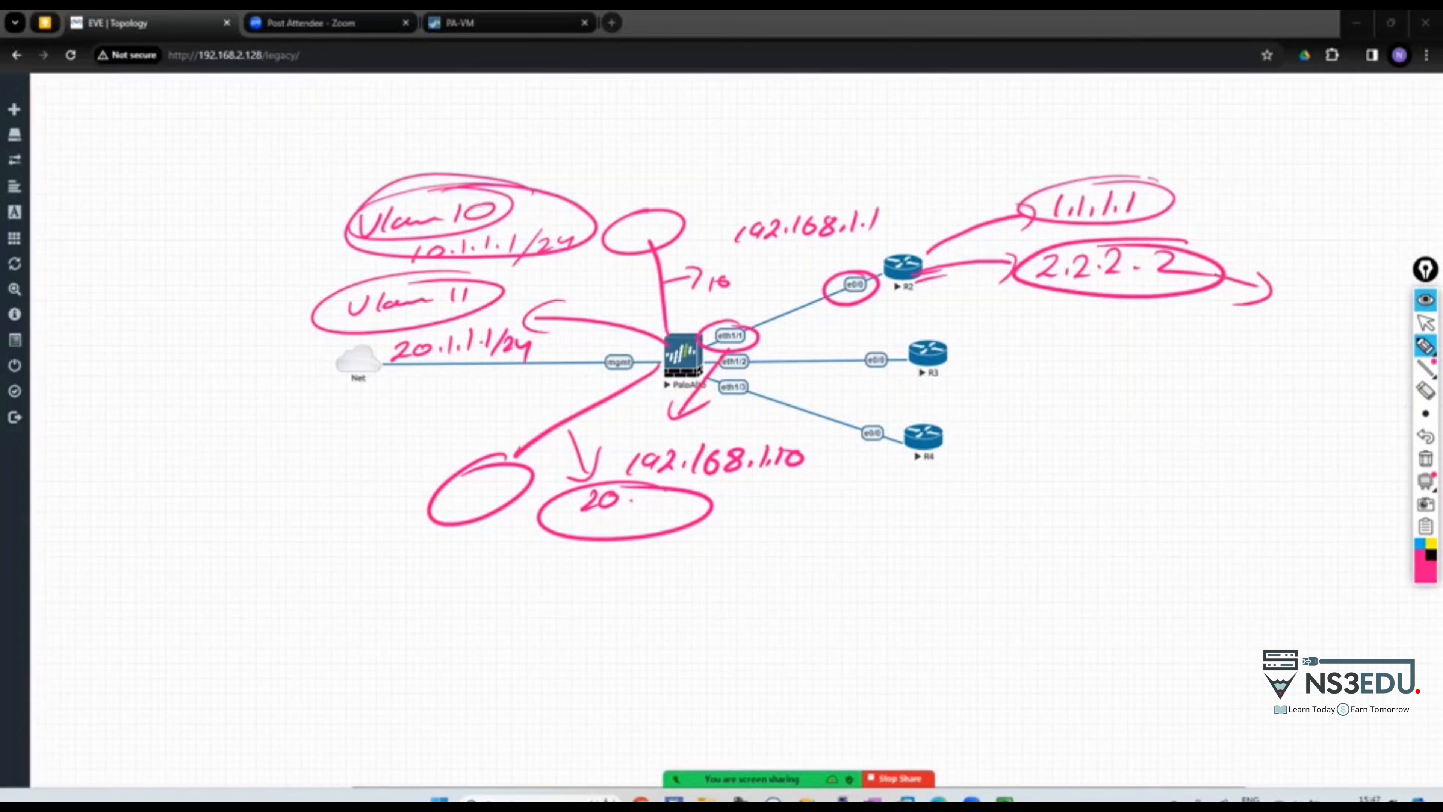
drag(471, 183, 594, 227)
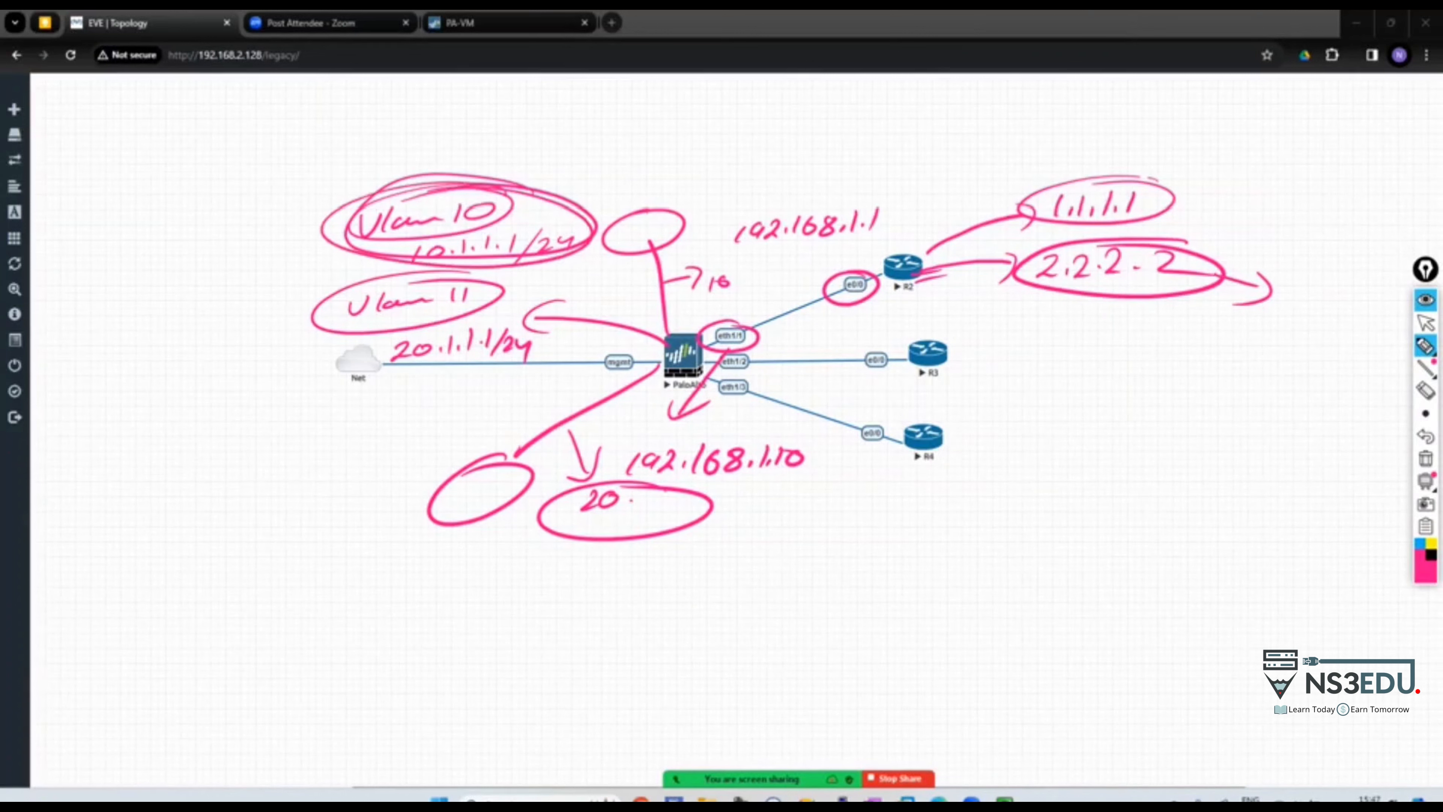
mouse_move(505, 183)
mouse_down()
mouse_move(658, 140)
mouse_move(985, 149)
mouse_move(1011, 182)
mouse_up()
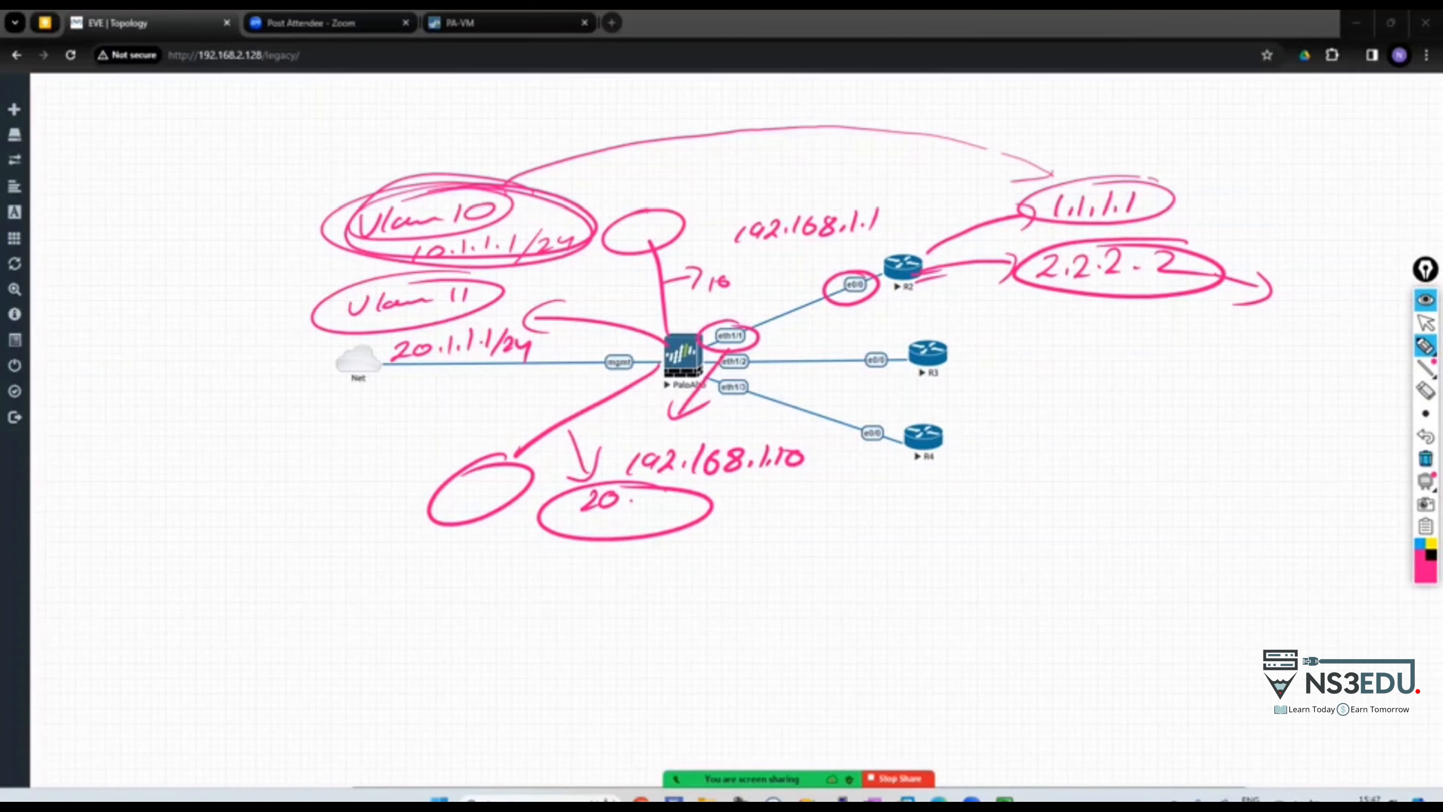
click(1425, 458)
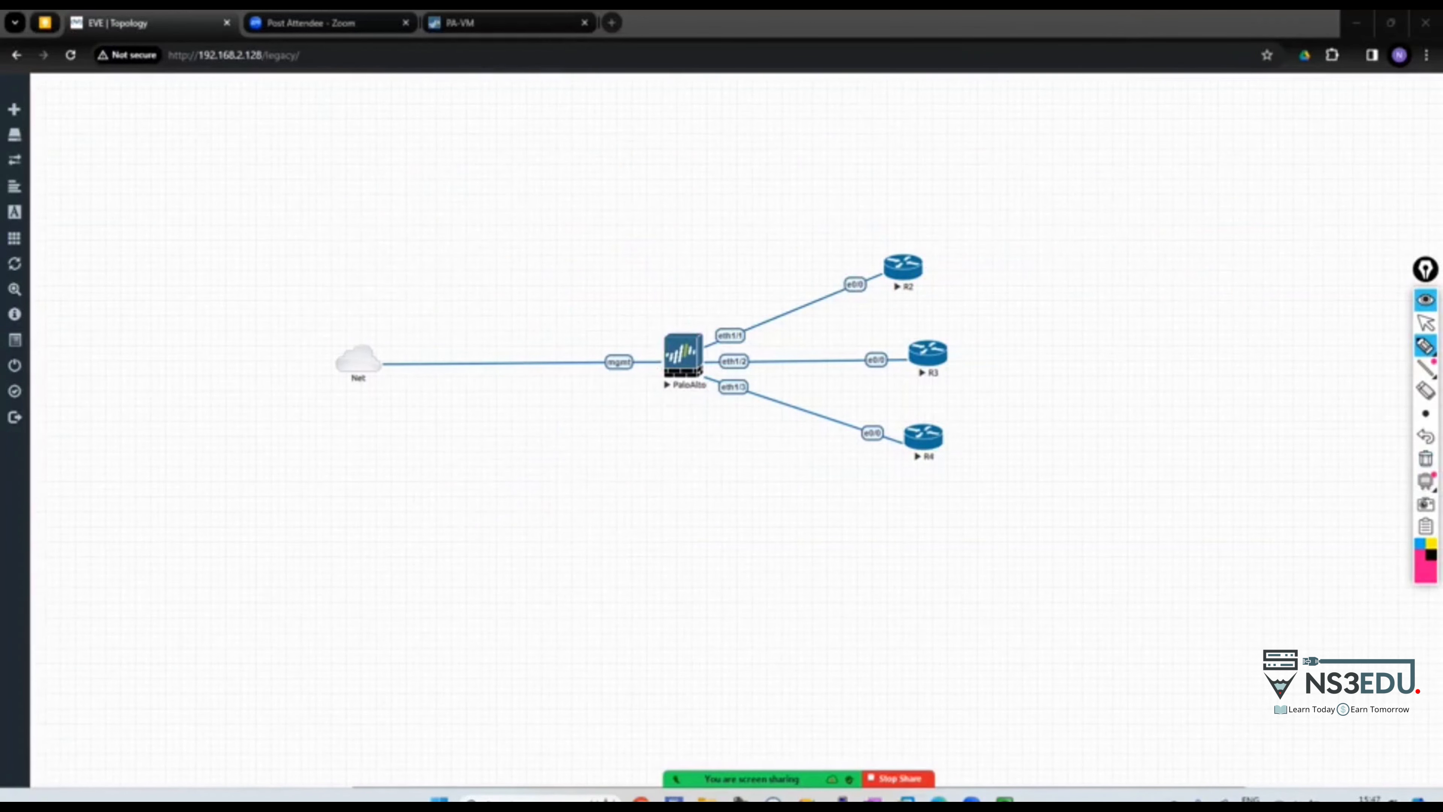
Sketch the firewall-to-R2 path labelled 'Static default'
mouse_move(678, 335)
mouse_down()
mouse_move(752, 282)
mouse_move(852, 278)
mouse_move(684, 332)
mouse_up()
mouse_move(676, 212)
mouse_down()
mouse_move(651, 238)
mouse_move(775, 219)
mouse_up()
drag(654, 196, 656, 194)
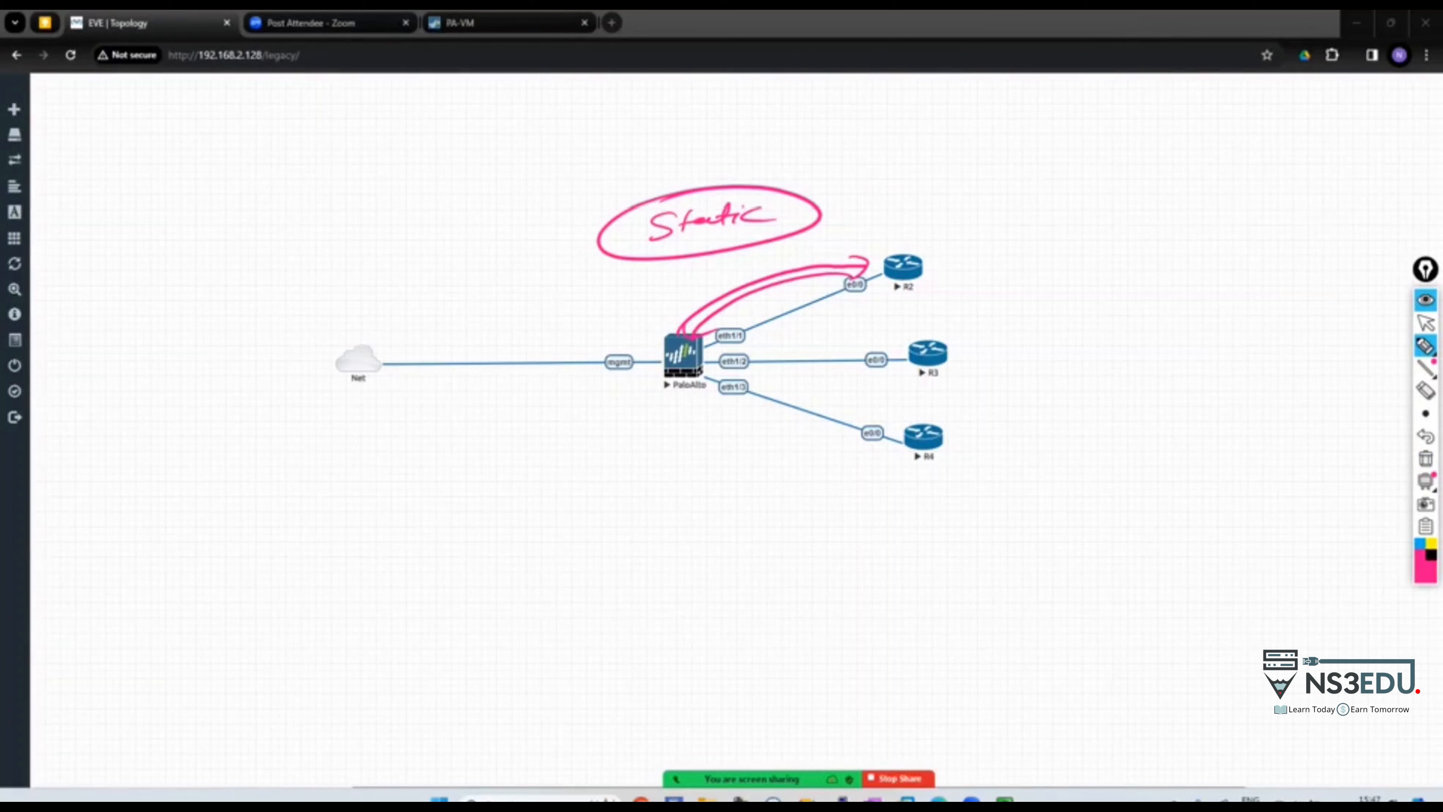
drag(676, 273, 815, 243)
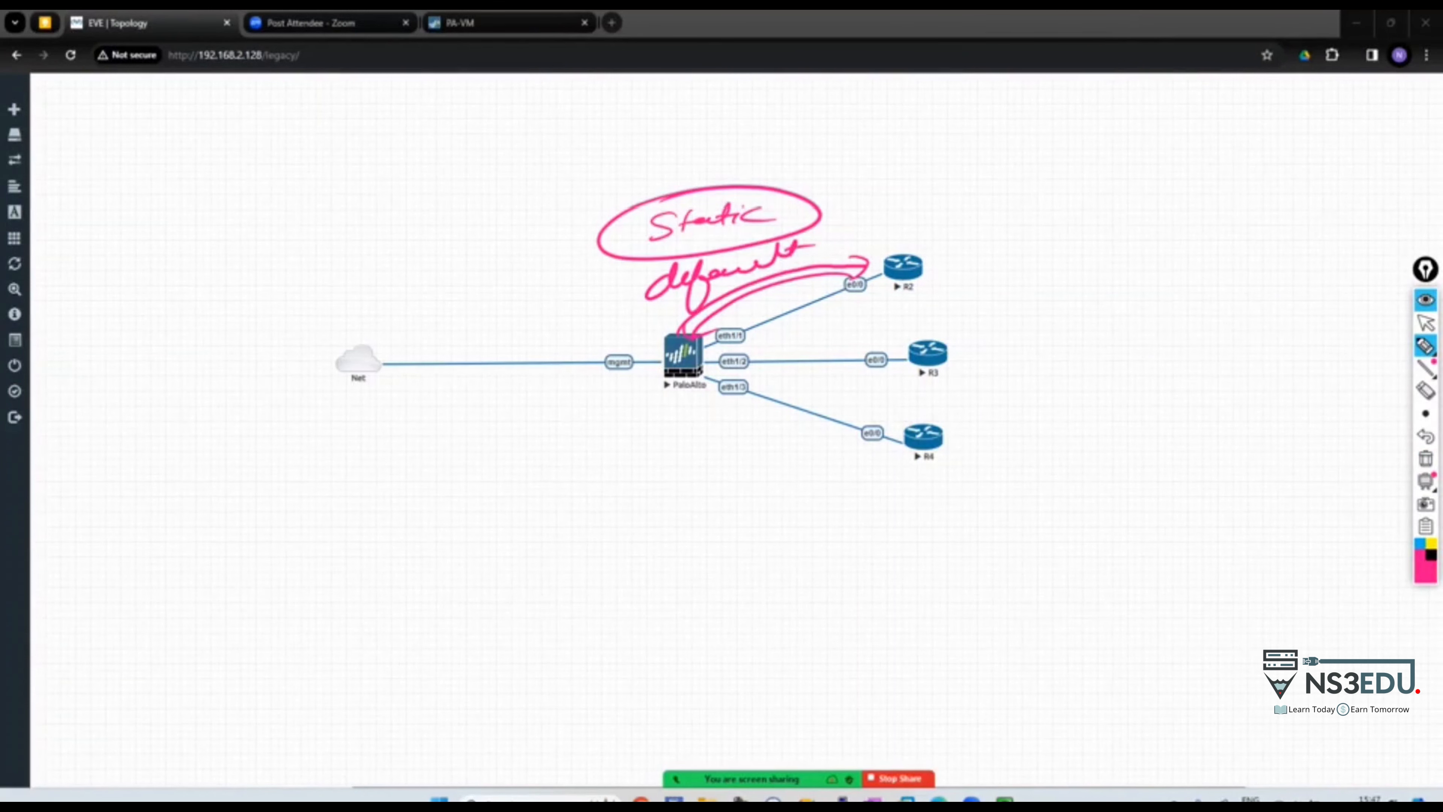
Clear the annotations and bring R2's console window to the front
click(1426, 322)
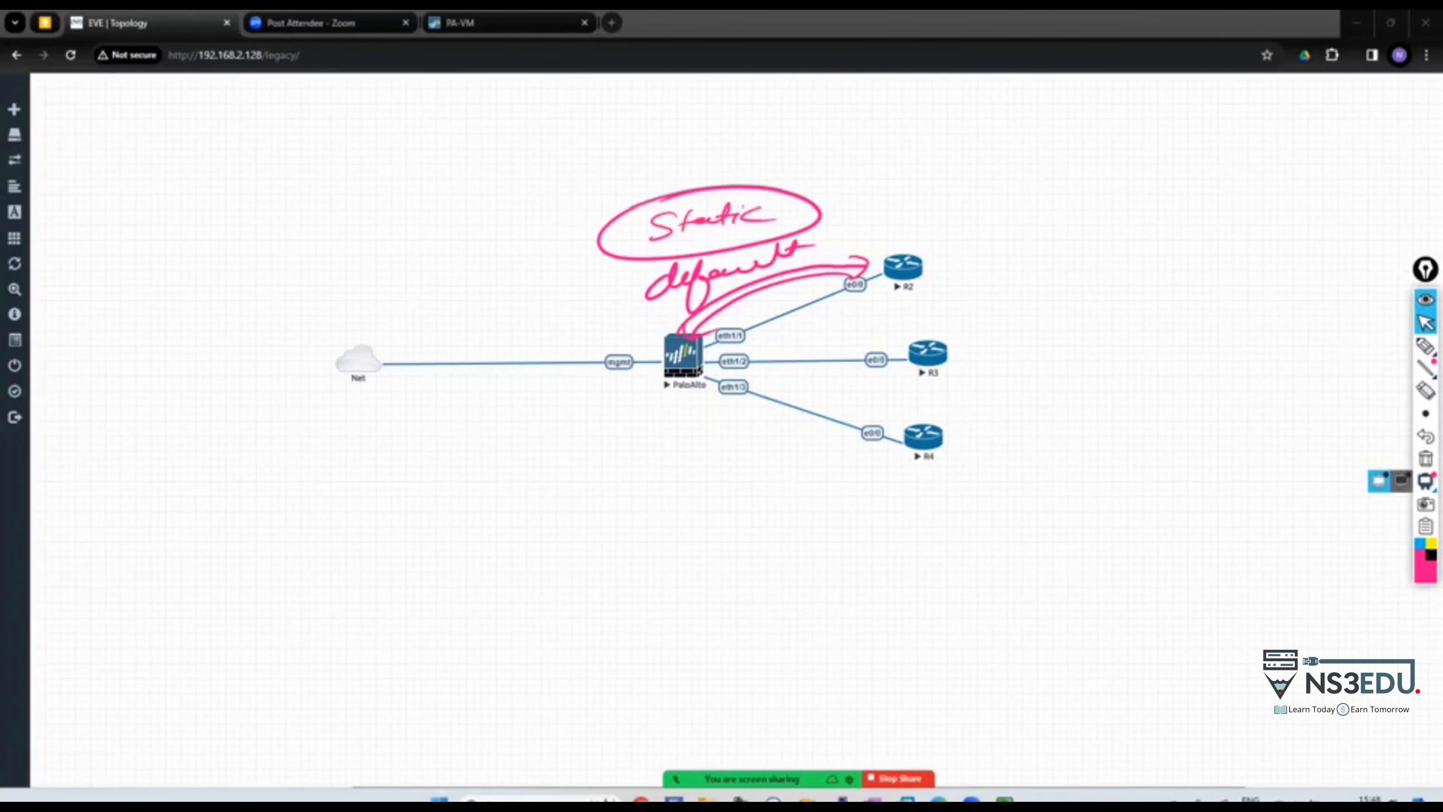
click(1379, 481)
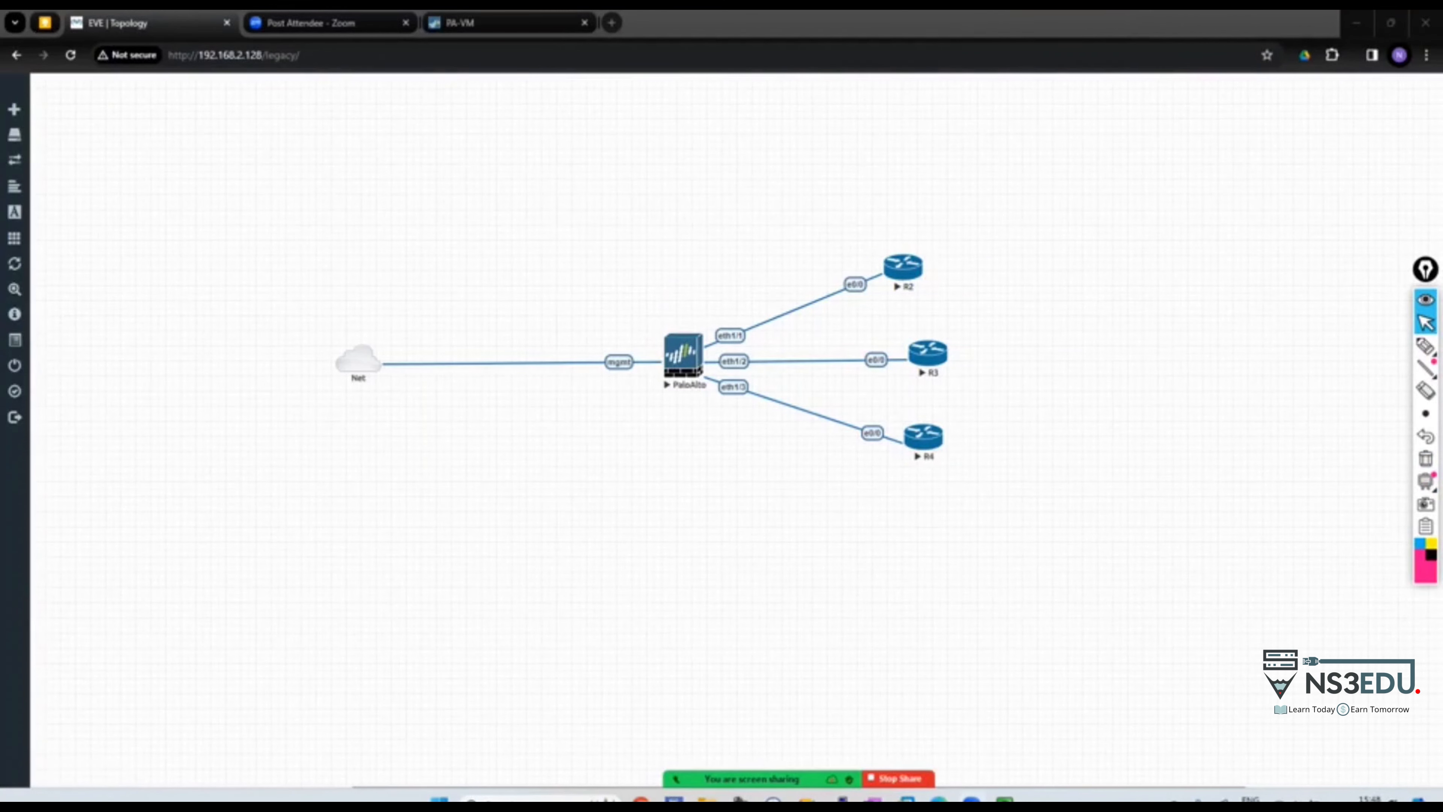
click(838, 727)
Enter privileged mode on R2 and ping the firewall at 192.168.1.10
key(Return)
key(Return)
key(Return)
key(Return)
key(Return)
text(en)
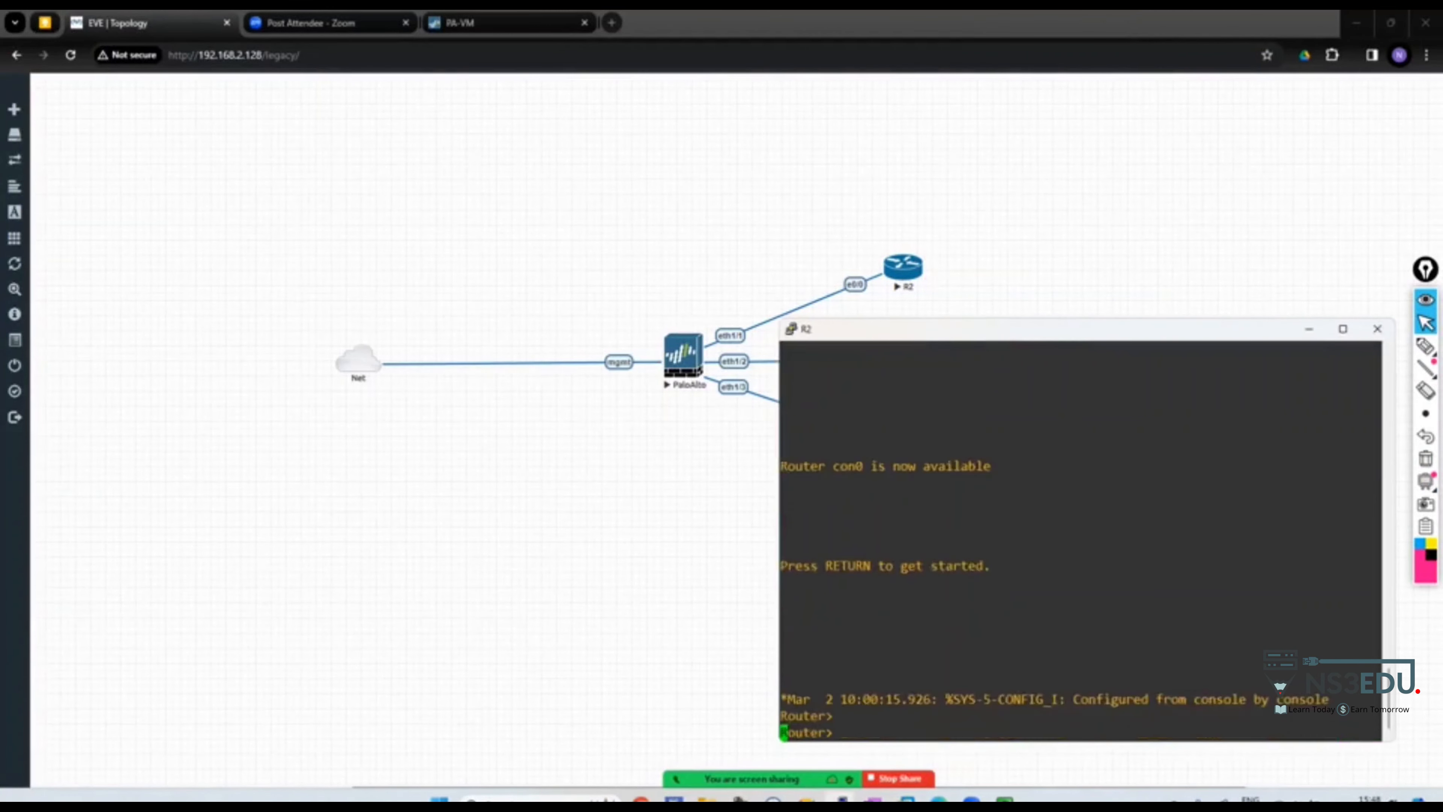
key(Return)
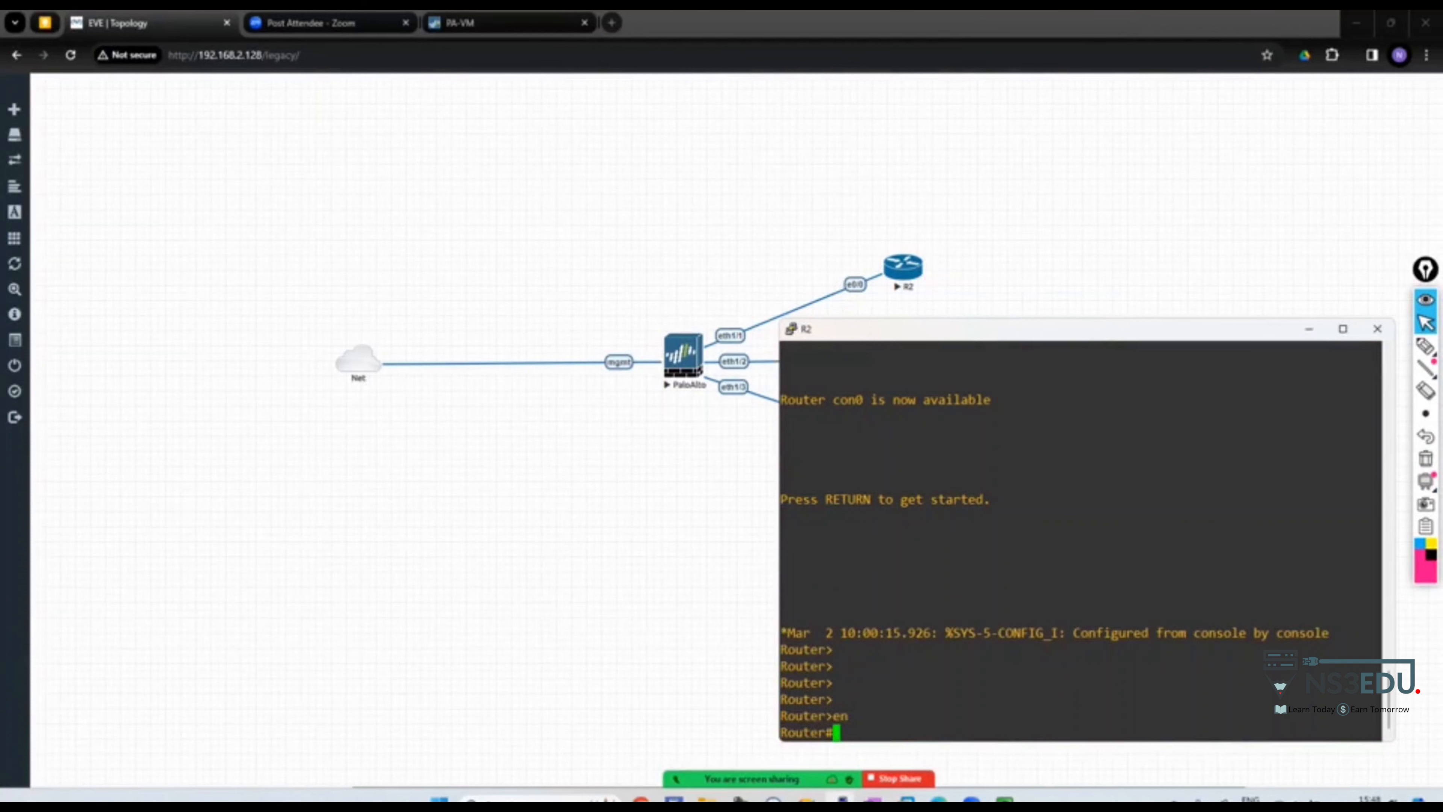
text(ping 192.168.1.10)
key(Return)
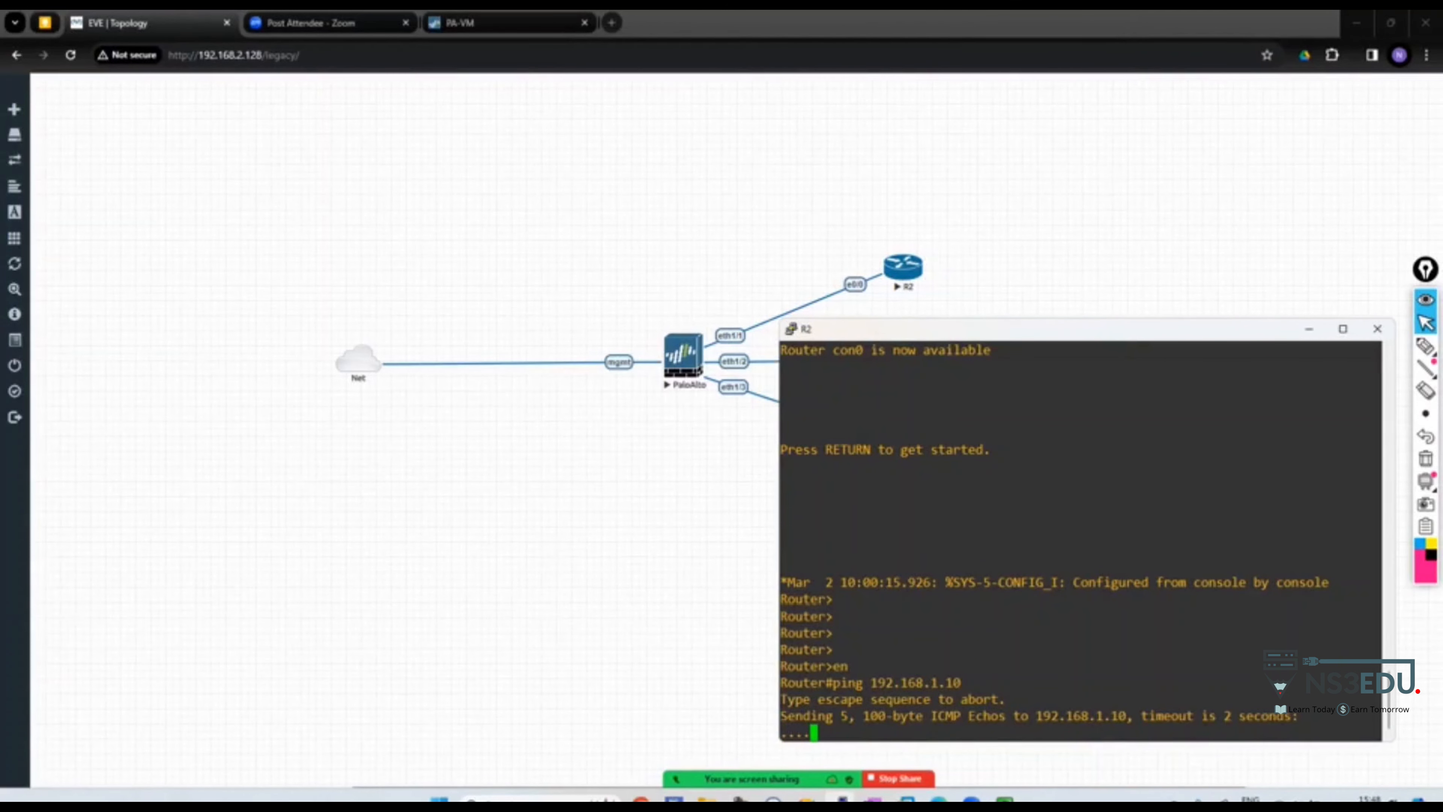
Enter configuration mode on R2 and list its interface status with 'do sh ip int br'
text(conf t)
key(Return)
text(do sh ip int br)
key(Return)
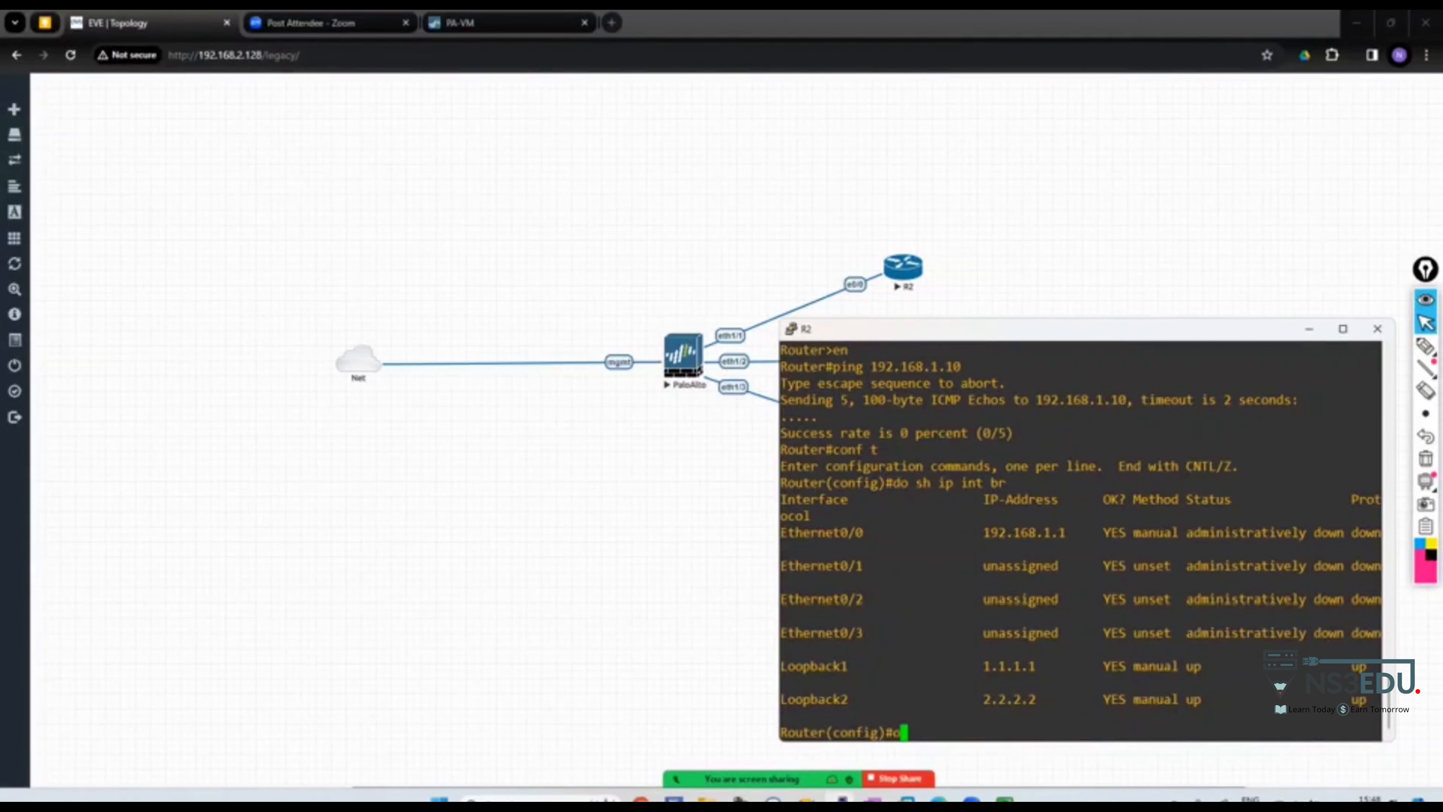
Bring up R2's Ethernet0/0 with 'no shutdown' and re-ping 192.168.1.10 successfully
text(int e0/0)
key(Return)
text(no zh)
key(Return)
text(nosh)
key(Return)
text(nfig-if)#n)
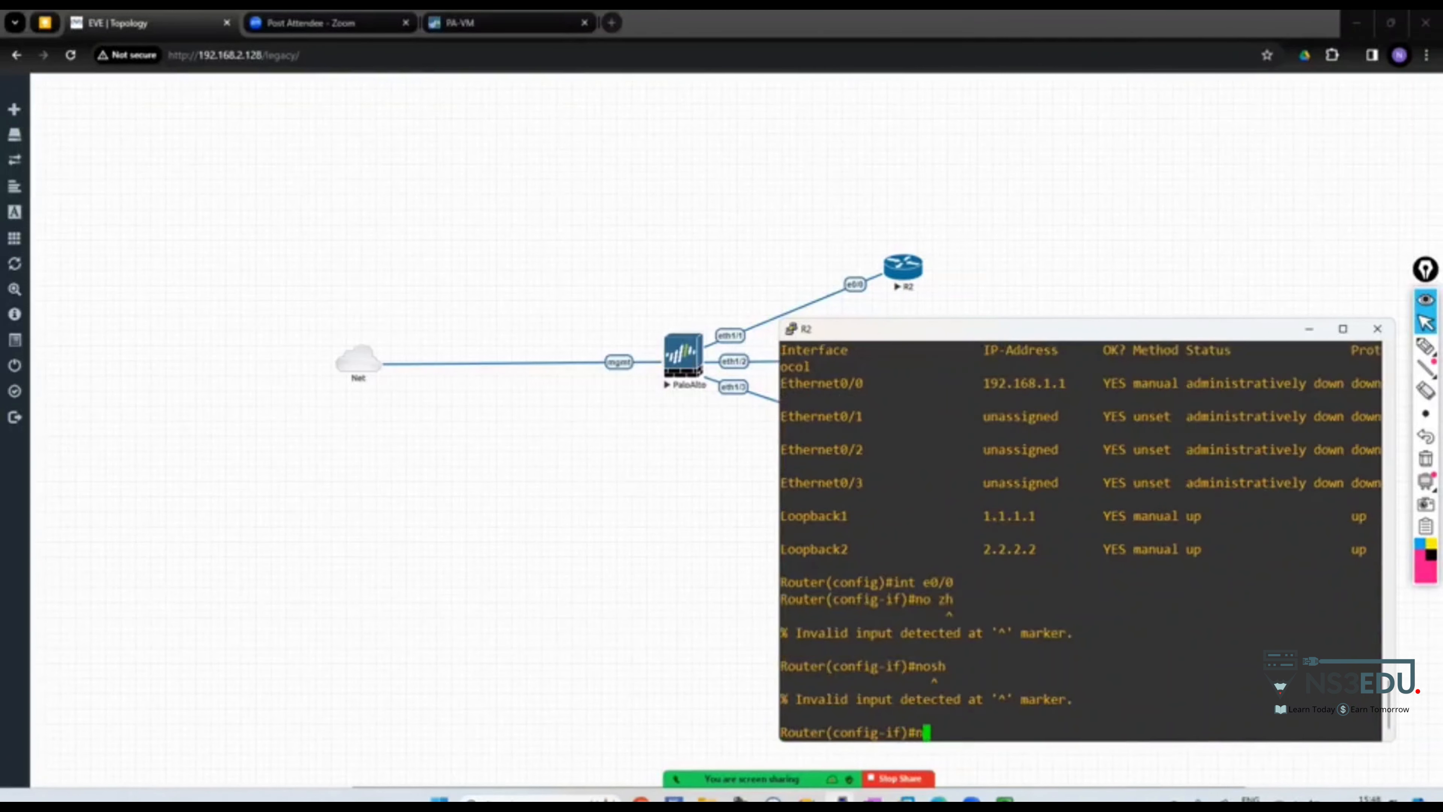
text(o sh)
key(Return)
text(exit)
key(Return)
text(do ping 192.1)
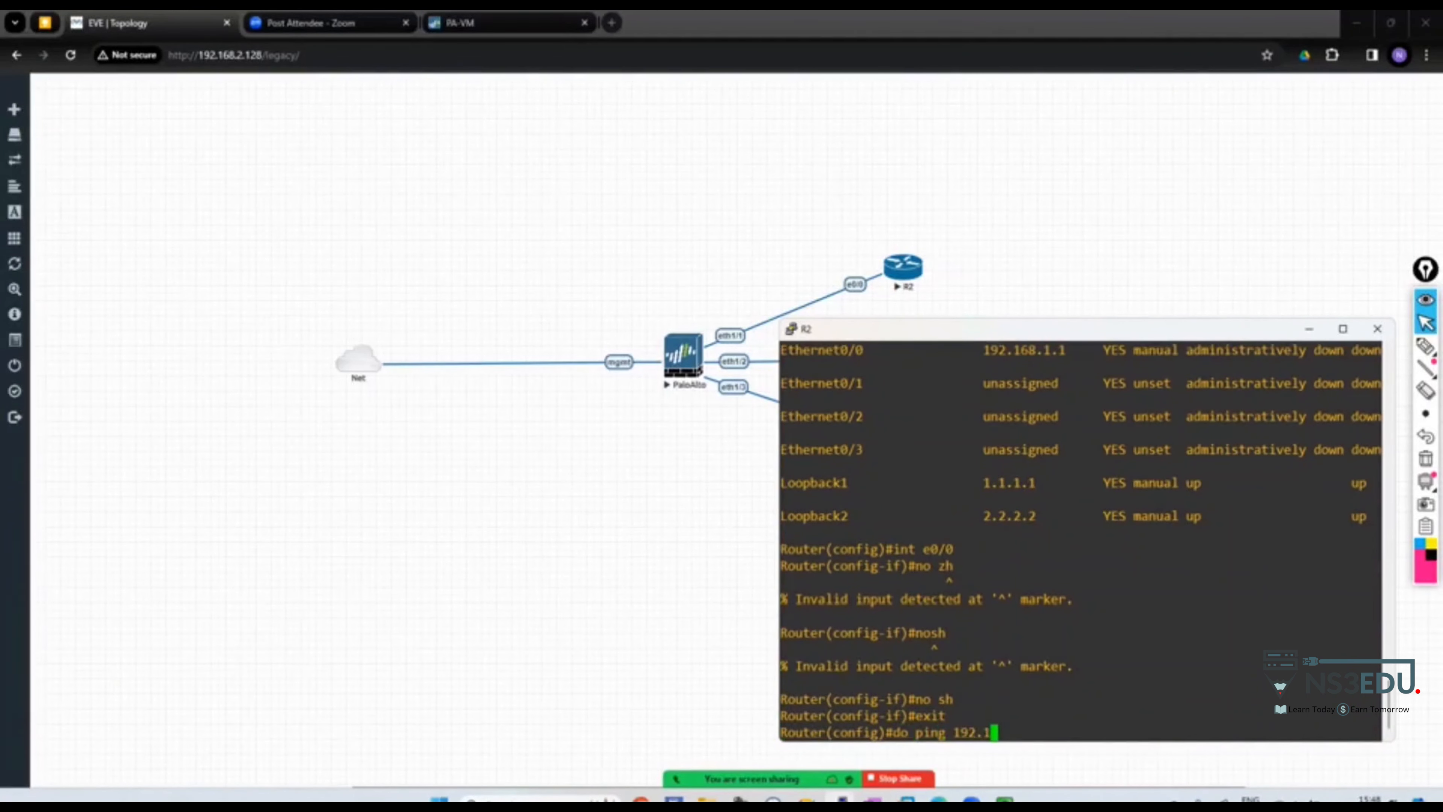
text(68.1.10)
key(Return)
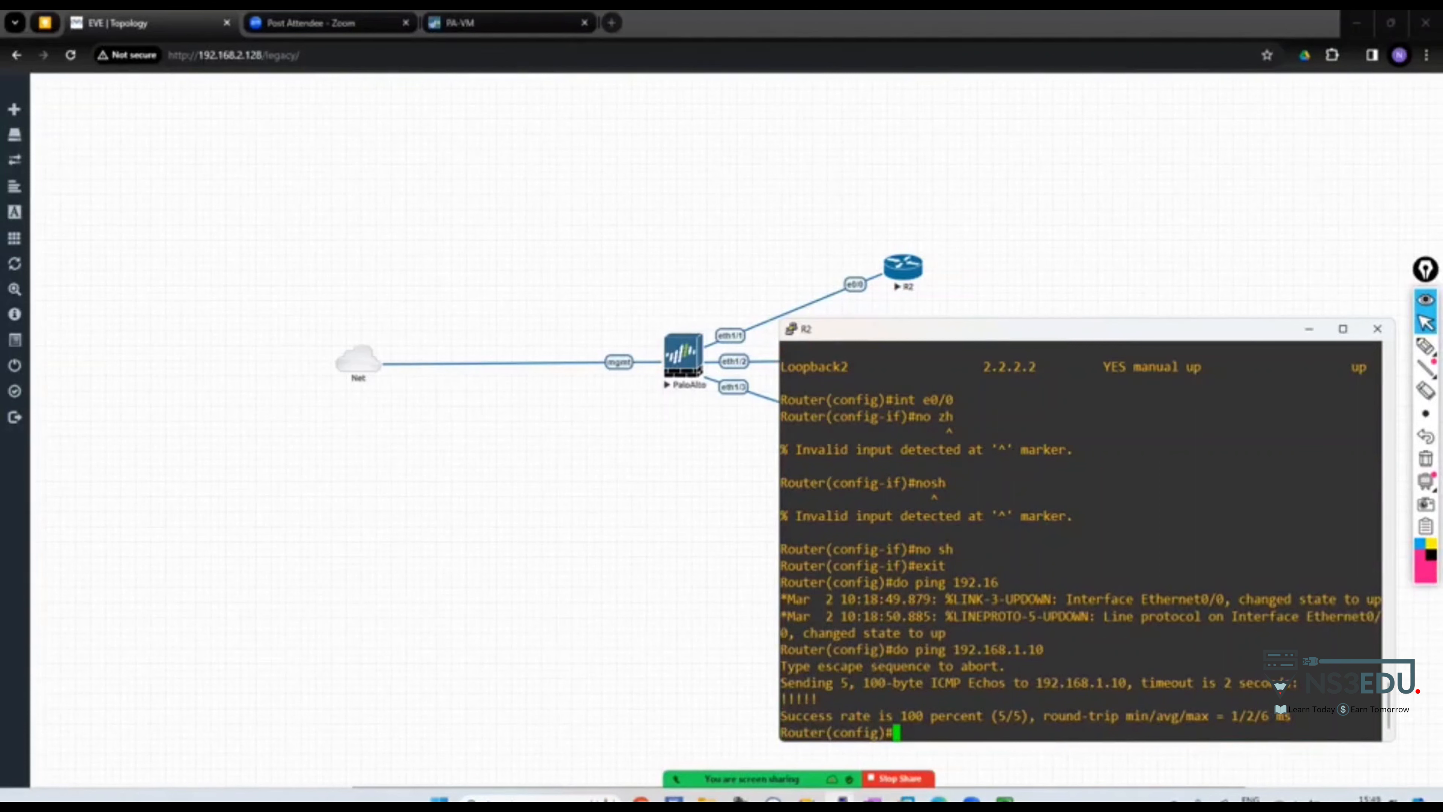
Annotate the diagram with a line from the firewall labelled 10.1.1.1, Vlan 10, circling R2's e0/0
click(1426, 345)
mouse_move(687, 334)
mouse_down()
mouse_move(630, 221)
mouse_move(652, 220)
mouse_up()
drag(538, 175, 533, 193)
mouse_move(557, 176)
mouse_down()
mouse_move(548, 186)
mouse_move(558, 177)
mouse_up()
mouse_move(588, 170)
mouse_down()
mouse_move(580, 185)
mouse_move(600, 184)
mouse_up()
drag(635, 159, 630, 180)
mouse_move(544, 150)
mouse_down()
mouse_move(647, 151)
mouse_move(699, 178)
mouse_up()
drag(441, 118, 517, 114)
drag(543, 103, 539, 121)
drag(551, 111, 597, 114)
drag(666, 159, 726, 136)
drag(682, 168, 741, 146)
mouse_move(868, 266)
mouse_down()
mouse_move(852, 301)
mouse_move(864, 263)
mouse_up()
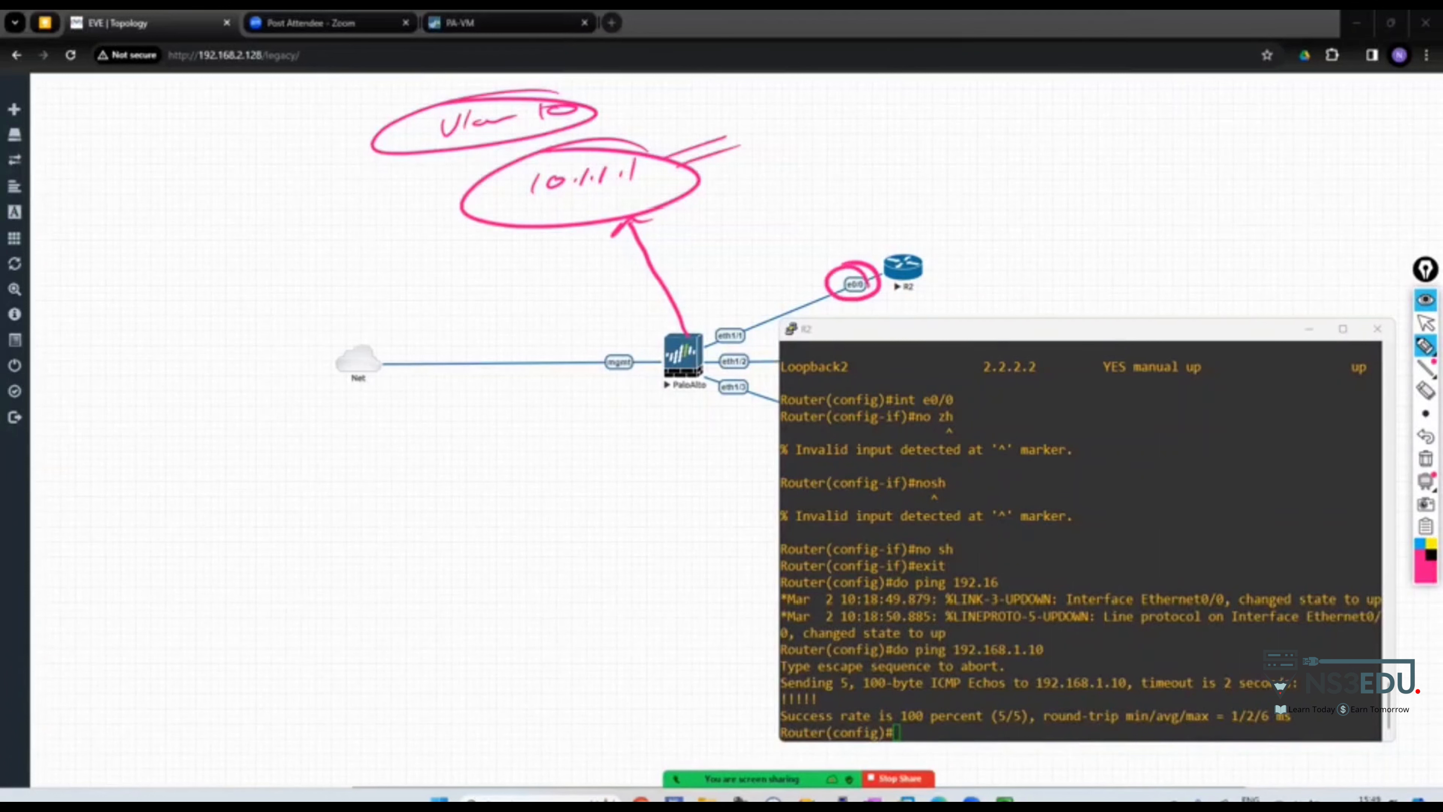
click(1425, 323)
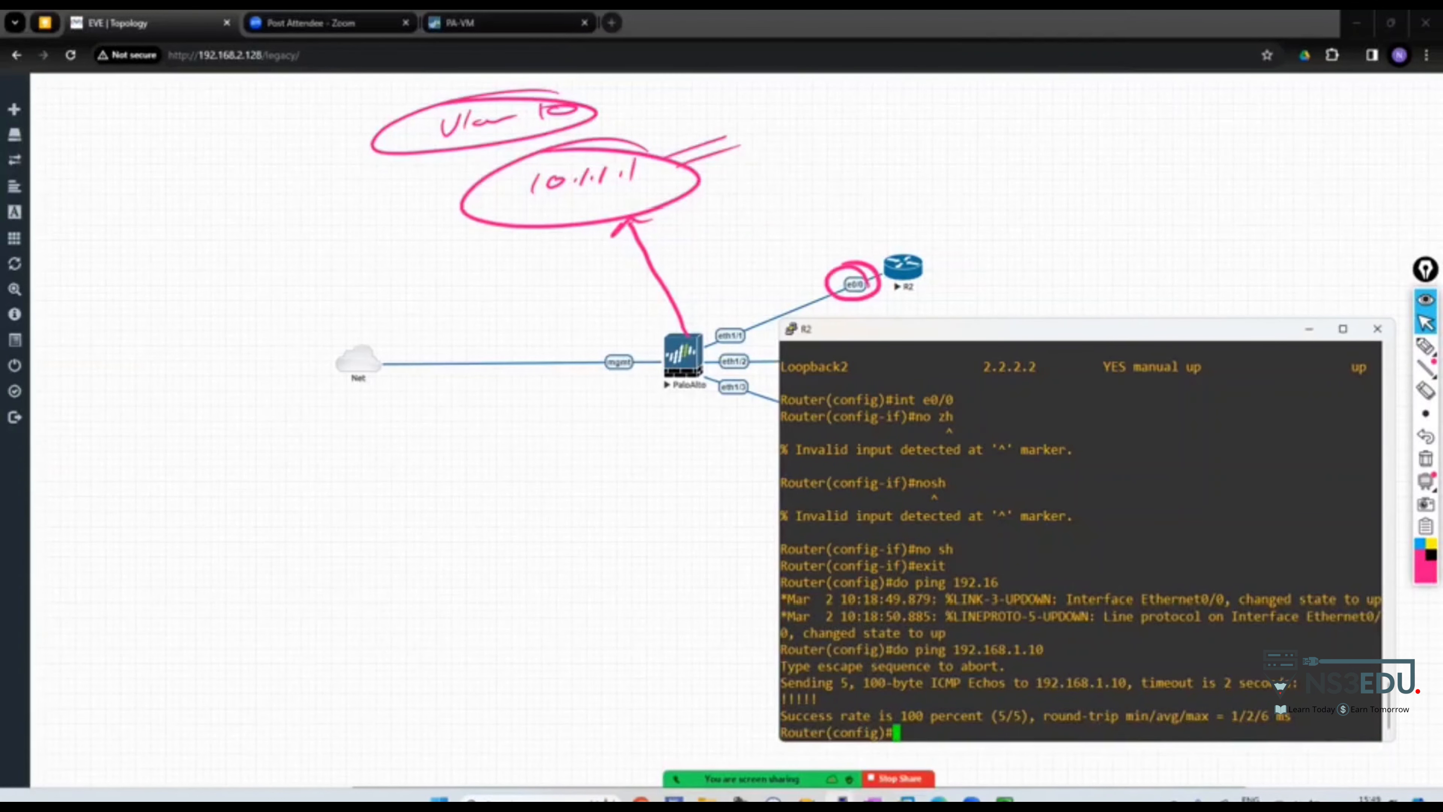
Mark R2's e0/0 on the diagram with a pink arrow and a bolder circle
text(do p)
click(1425, 345)
drag(911, 199, 847, 260)
mouse_move(836, 238)
mouse_down()
mouse_move(890, 244)
mouse_move(733, 312)
mouse_move(760, 307)
mouse_up()
drag(864, 272, 833, 267)
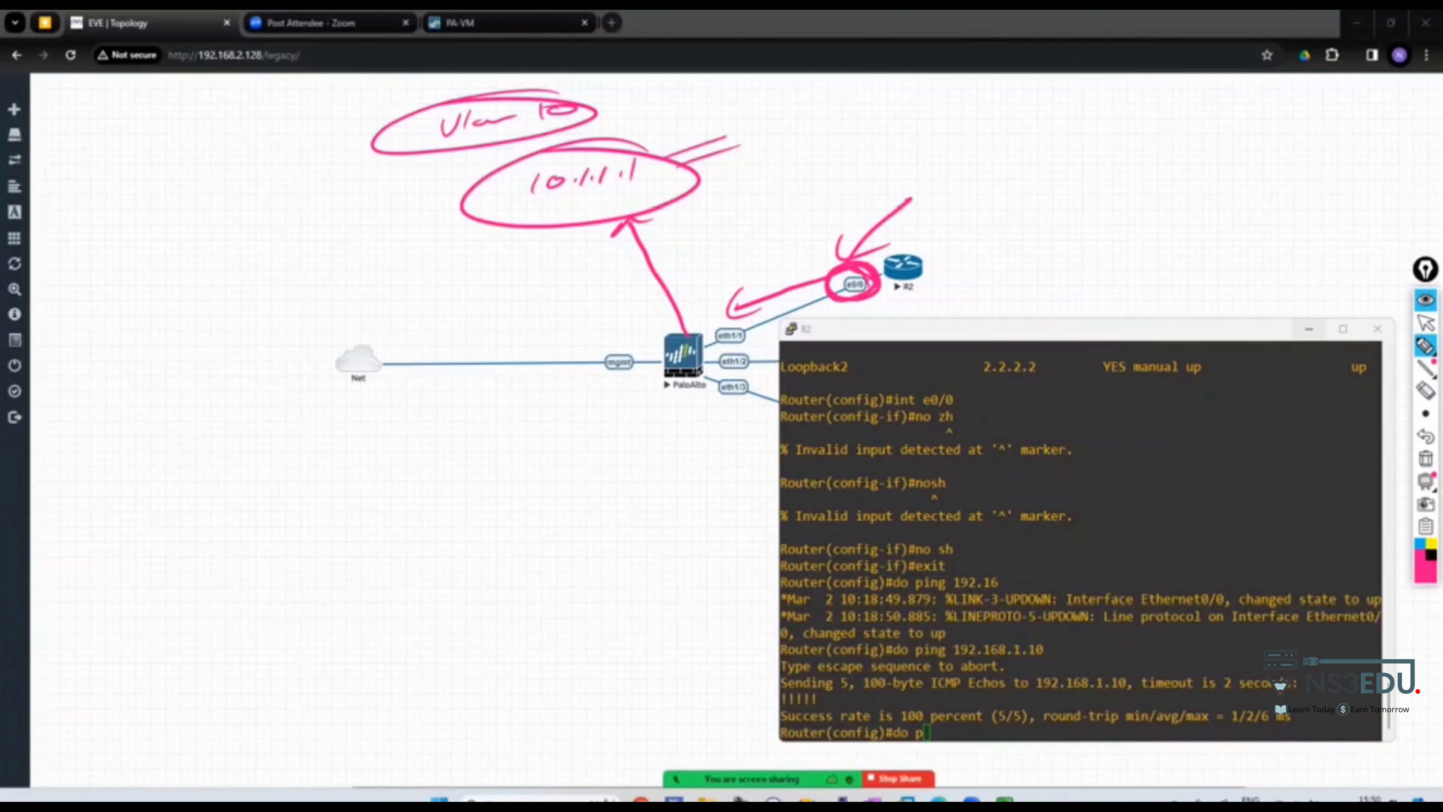
click(1425, 322)
Ping the firewall's Vlan 10 address 10.1.1.1 from R2
text(ing )
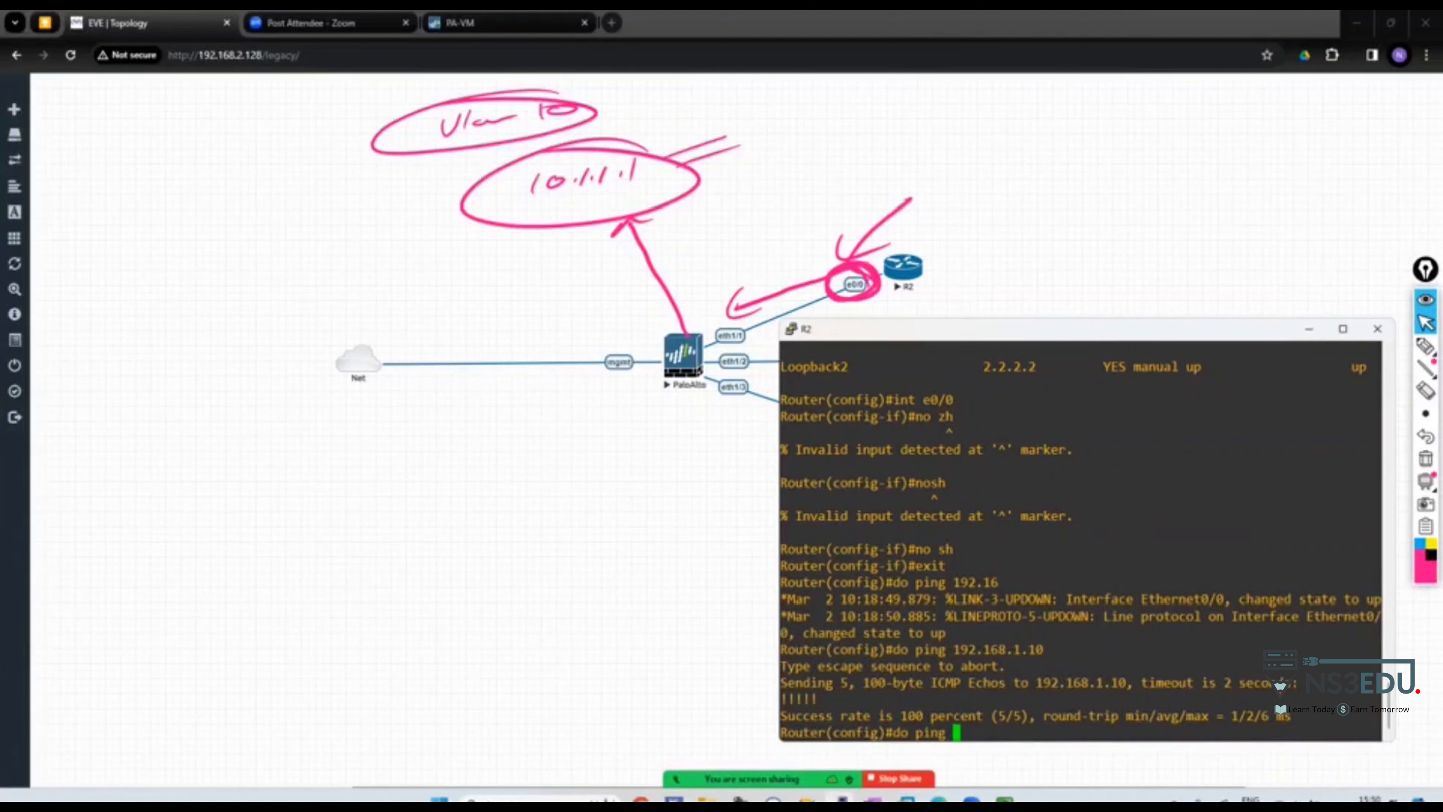
text(10.1.1.1)
key(Return)
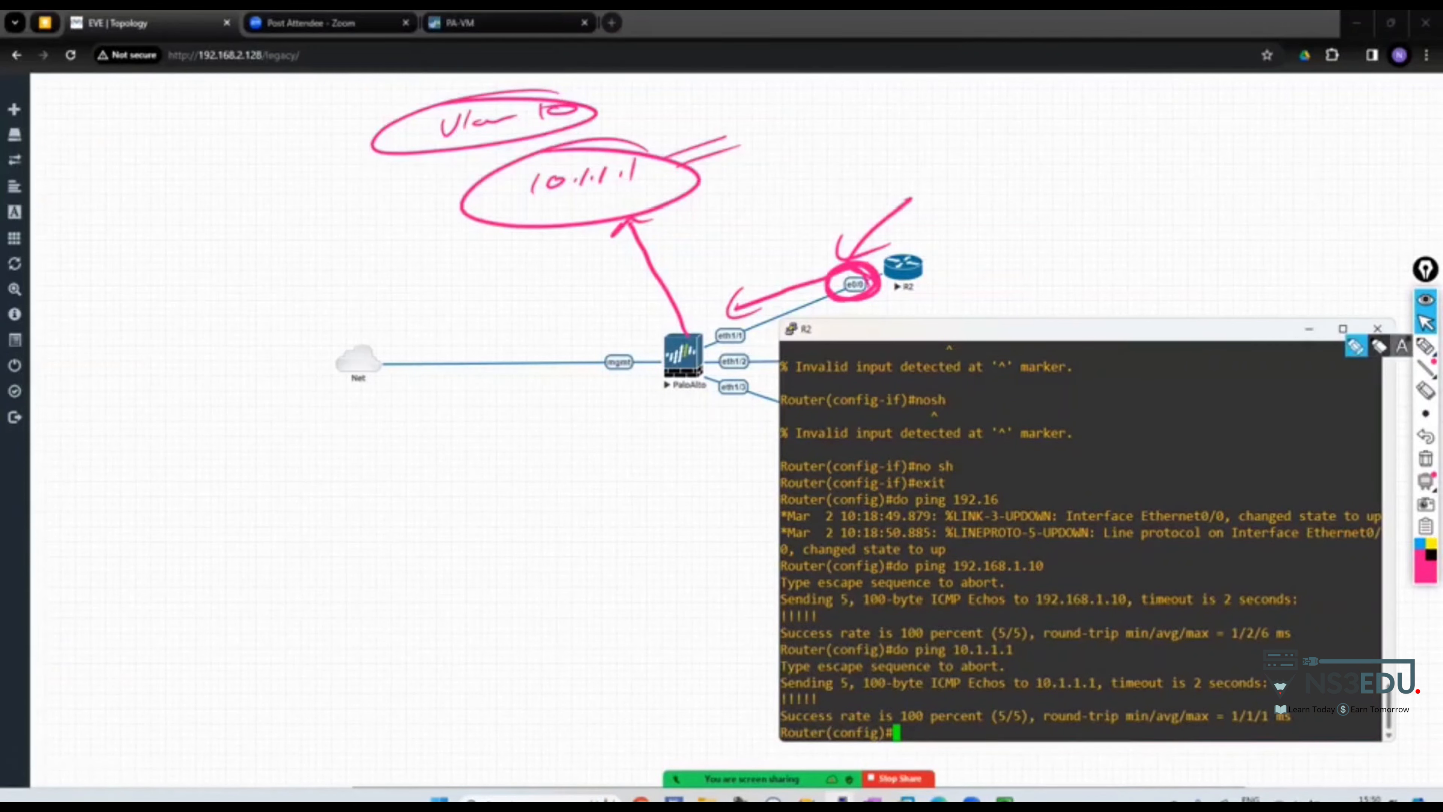
click(1426, 346)
Annotate R2's loopback 1.1.1.1 and draw an arc arrow from it to 10.1.1.1
drag(915, 256, 995, 207)
mouse_move(971, 203)
mouse_down()
mouse_move(981, 234)
mouse_move(1026, 189)
mouse_move(1040, 208)
mouse_up()
click(1031, 198)
click(1057, 197)
click(1085, 195)
mouse_move(1076, 183)
mouse_down()
mouse_move(1070, 207)
mouse_move(1099, 203)
mouse_up()
mouse_move(991, 211)
mouse_down()
mouse_move(1122, 162)
mouse_move(1189, 180)
mouse_up()
drag(1151, 197, 1215, 186)
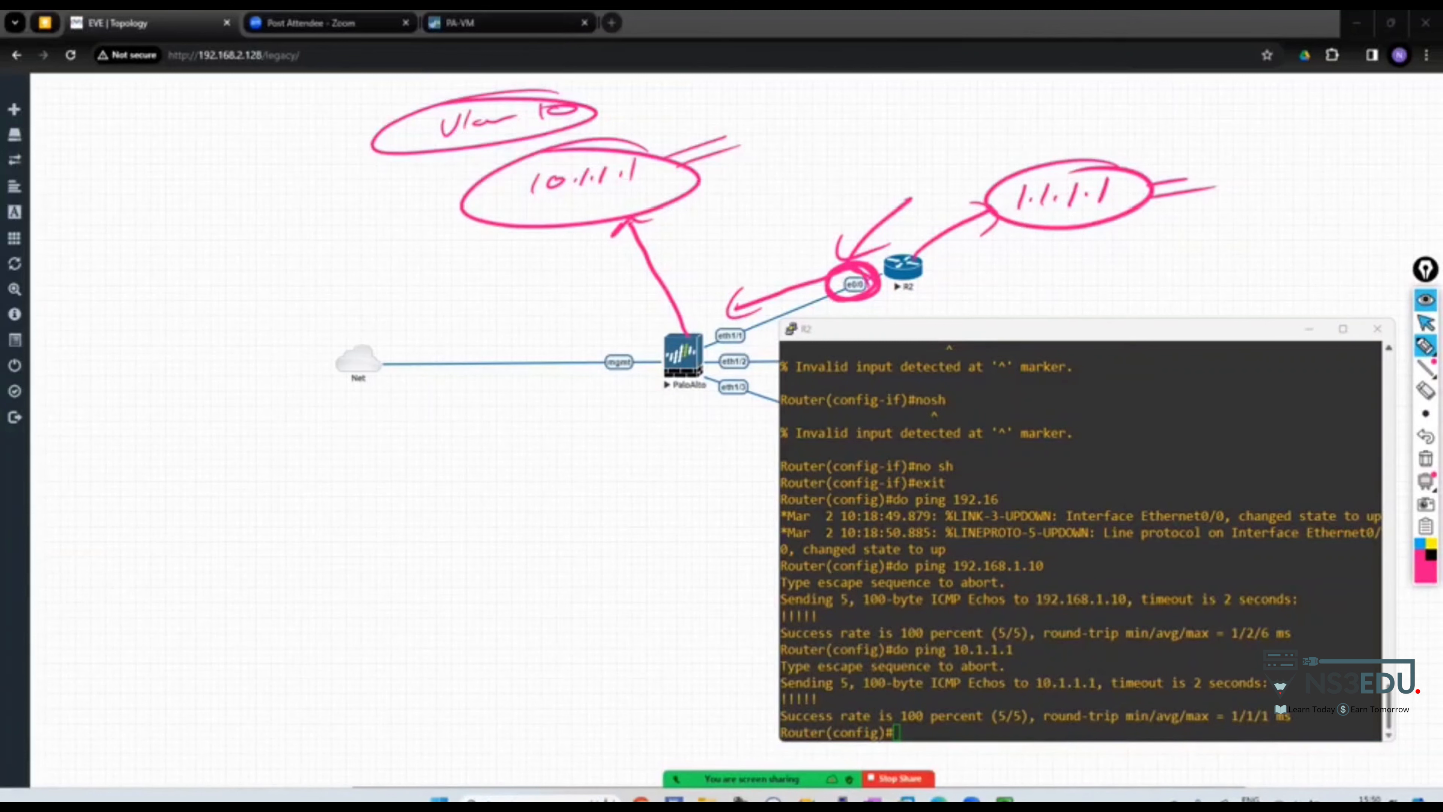
click(1426, 323)
click(1426, 345)
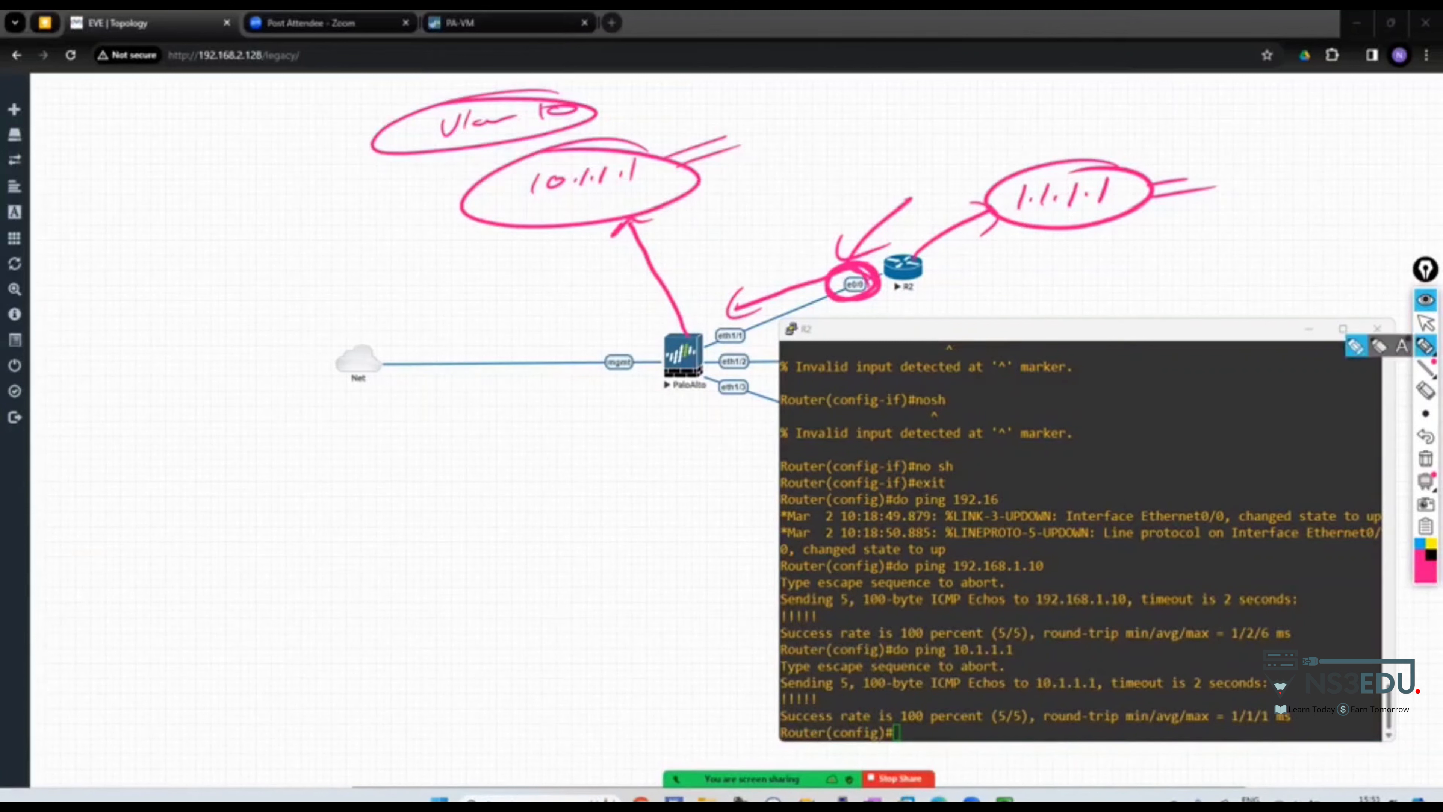
mouse_move(1079, 163)
mouse_down()
mouse_move(1145, 183)
mouse_move(658, 132)
mouse_move(690, 140)
mouse_up()
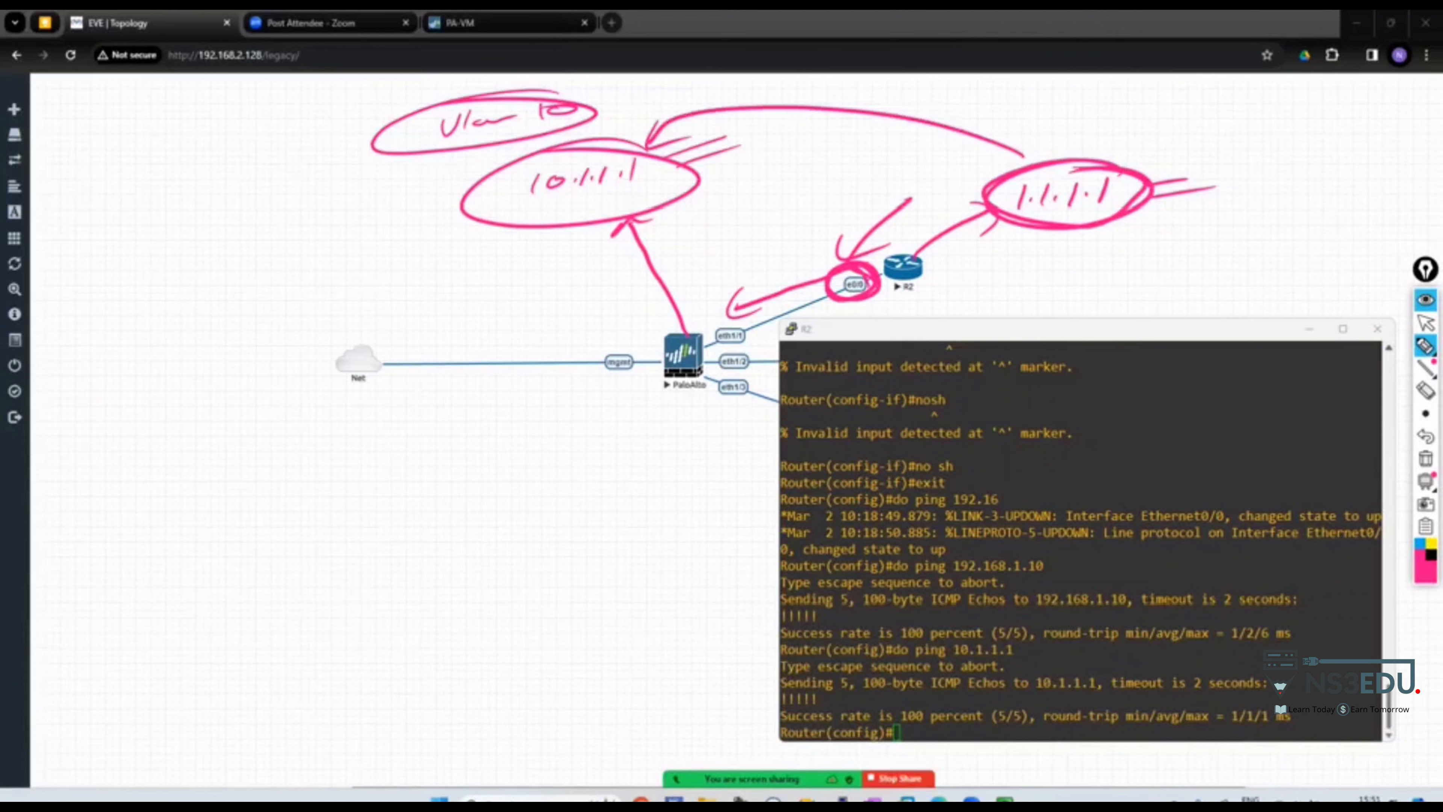
click(1426, 323)
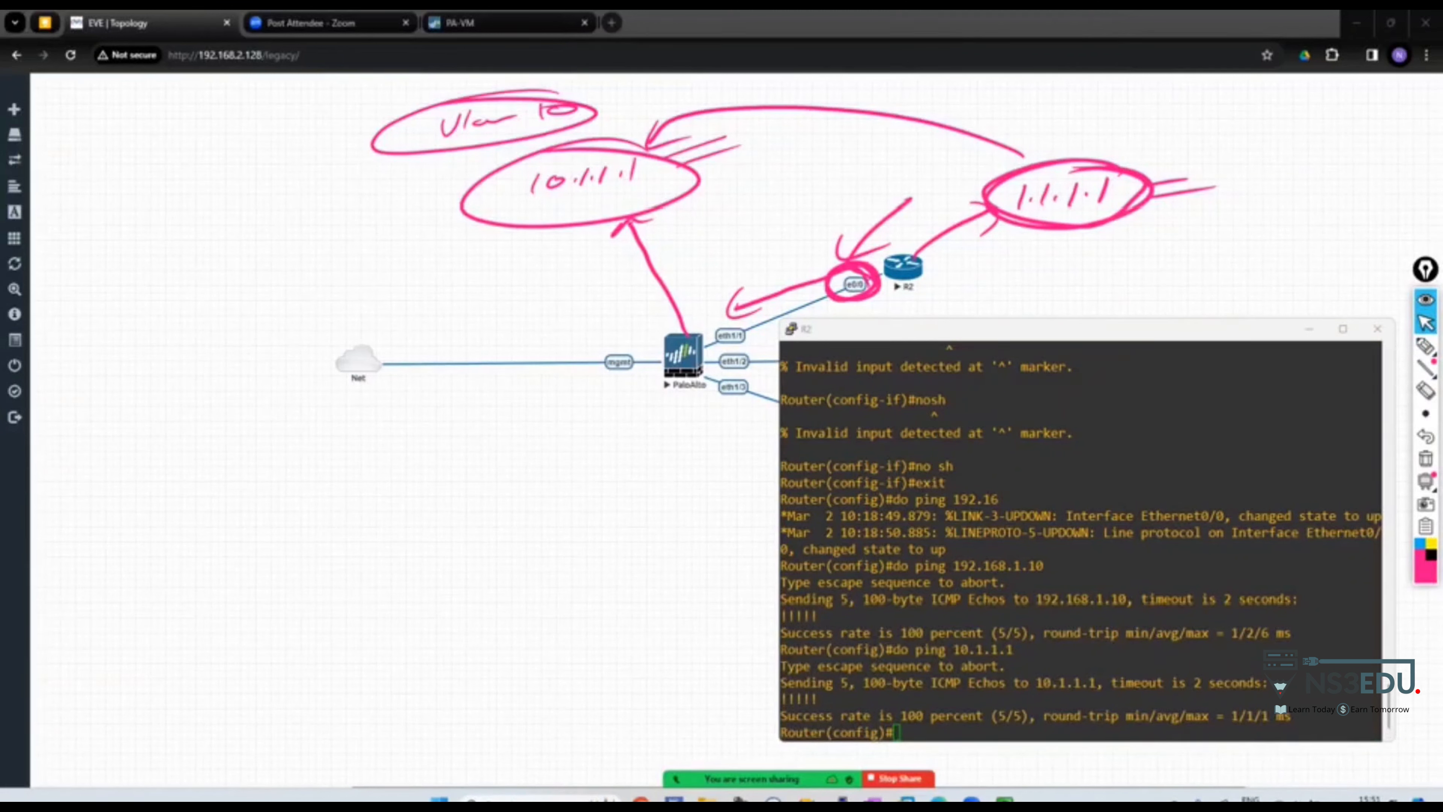
Ping 10.1.1.1 from R2 sourced from loopback 1 and from 1.1.1.1
click(1352, 358)
text(do ping )
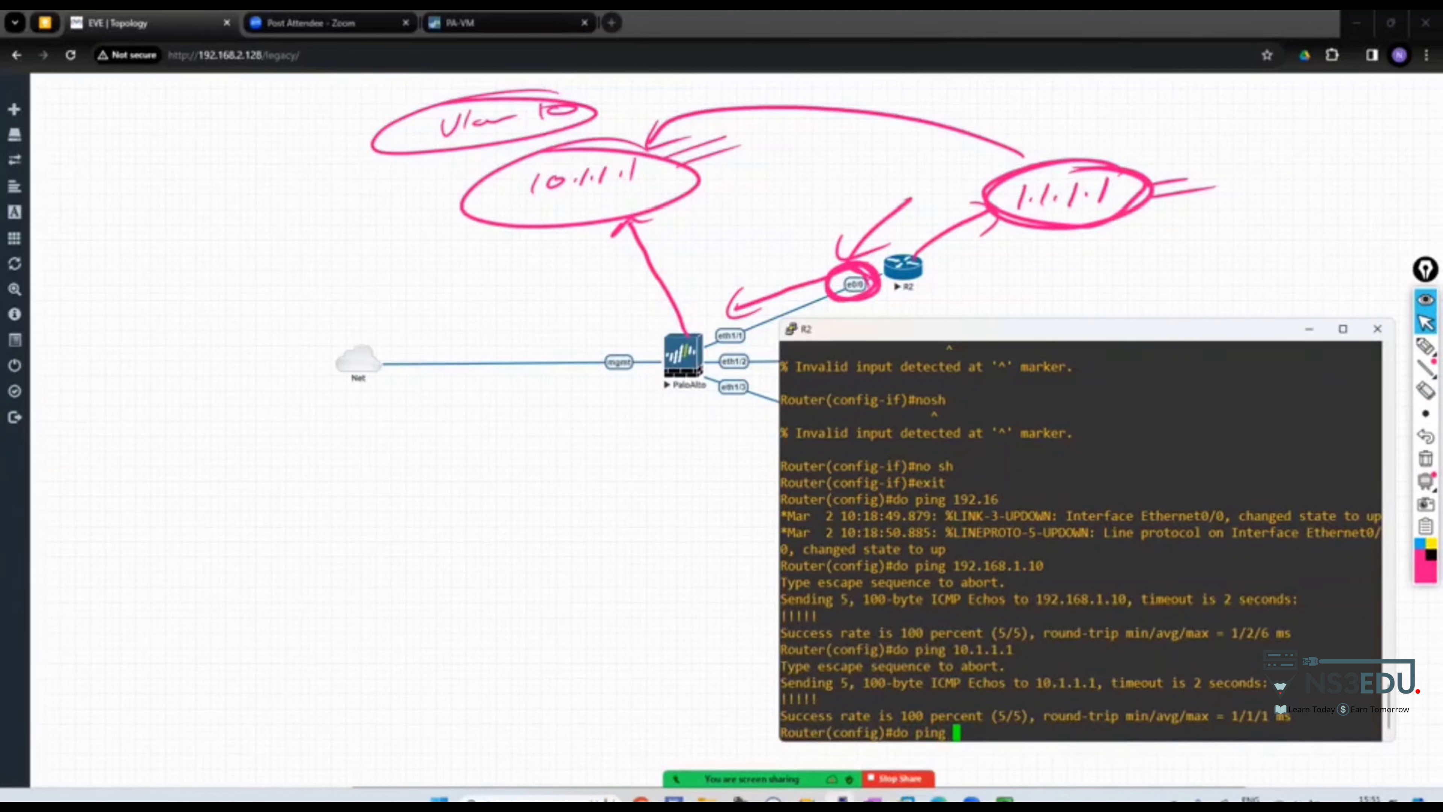
text(10.1.1.1 sou)
key(Tab)
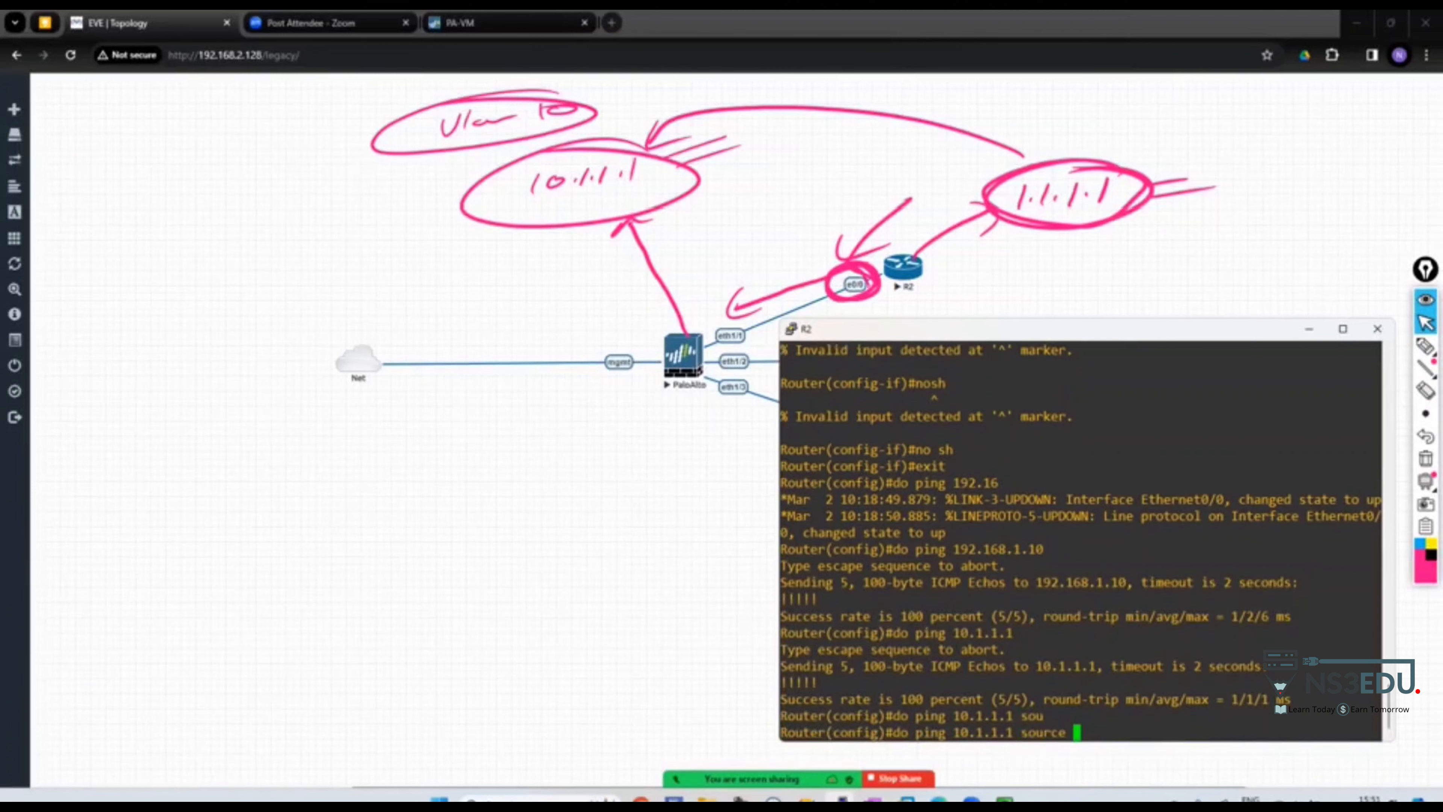
text(1.1.1.)
key(BackSpace)
key(BackSpace)
key(BackSpace)
key(BackSpace)
key(BackSpace)
key(BackSpace)
text(l1)
key(Return)
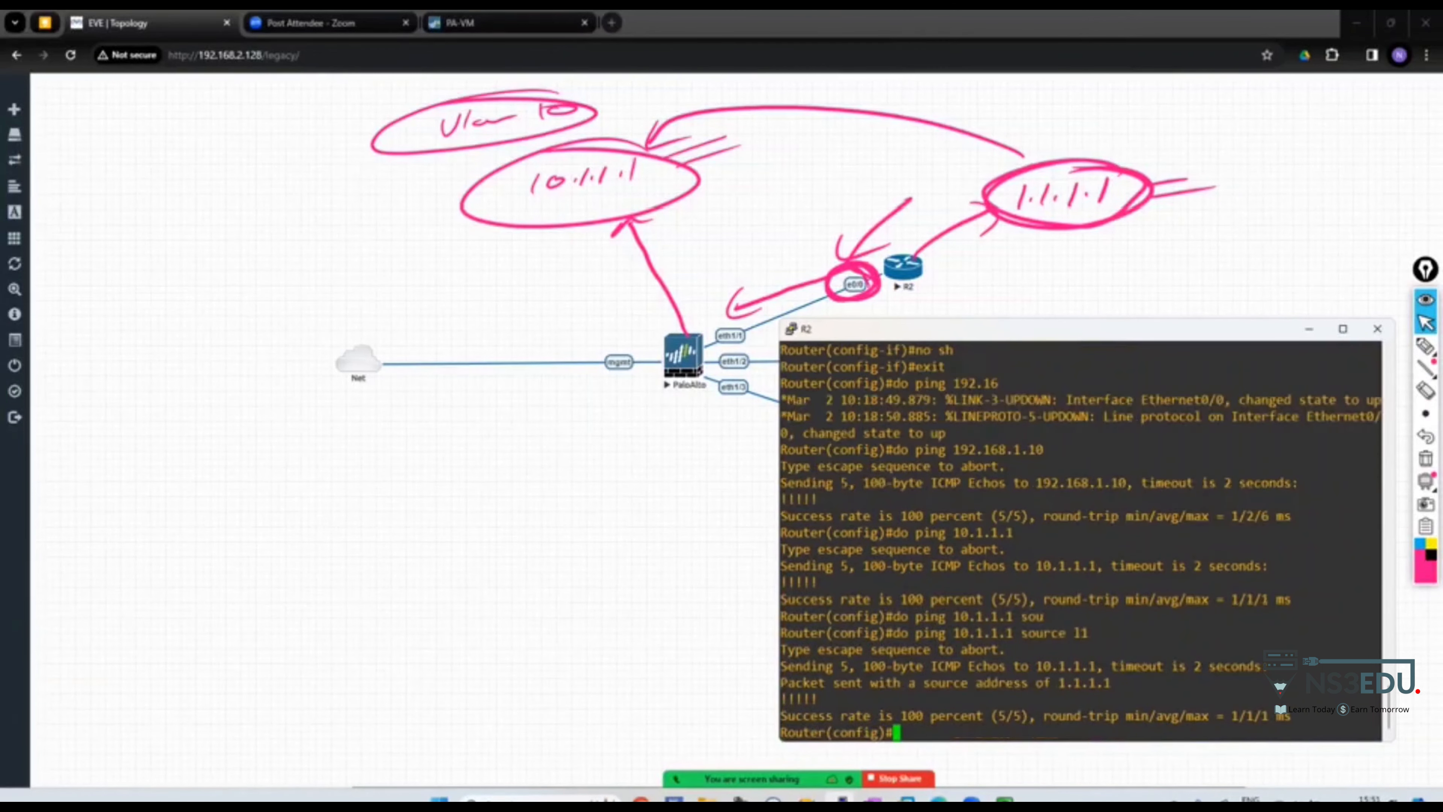
text(do ping 10.1.1.1 so)
key(Tab)
text(1.1.1.1)
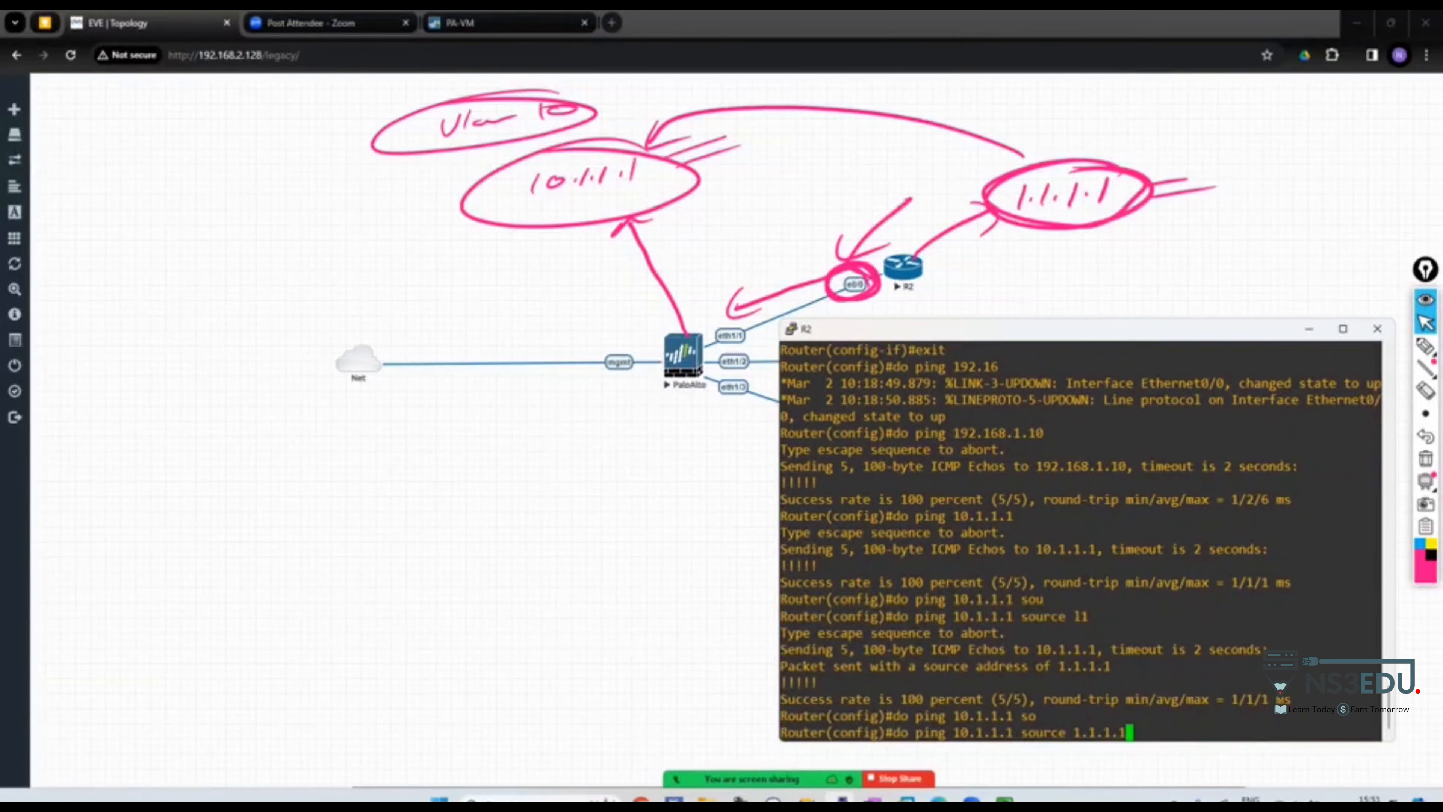
key(Return)
Ping 10.1.1.1 from R2 sourced from 2.2.2.2 and from loopback 2
text(do ping )
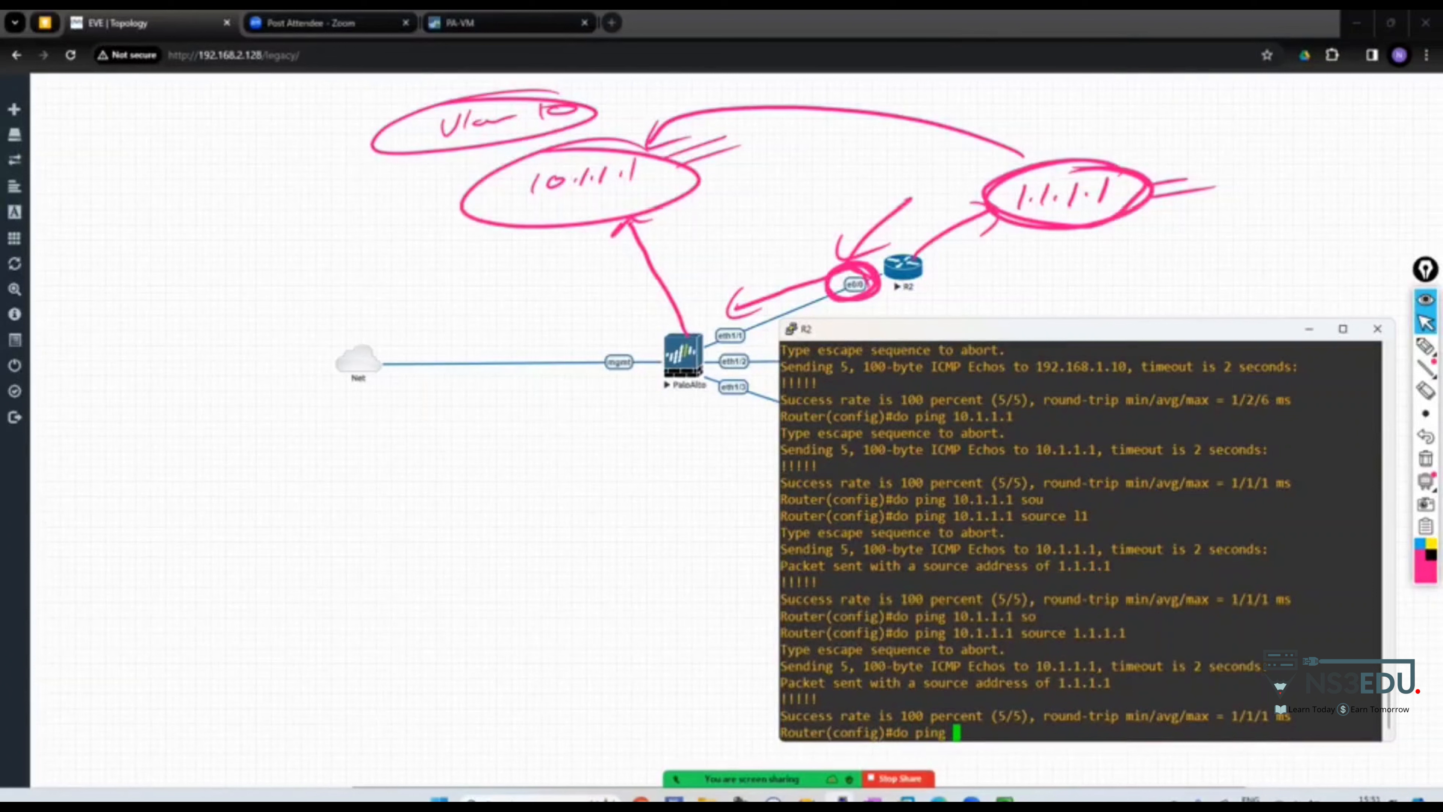
text(10.1.1.1 sou)
key(Tab)
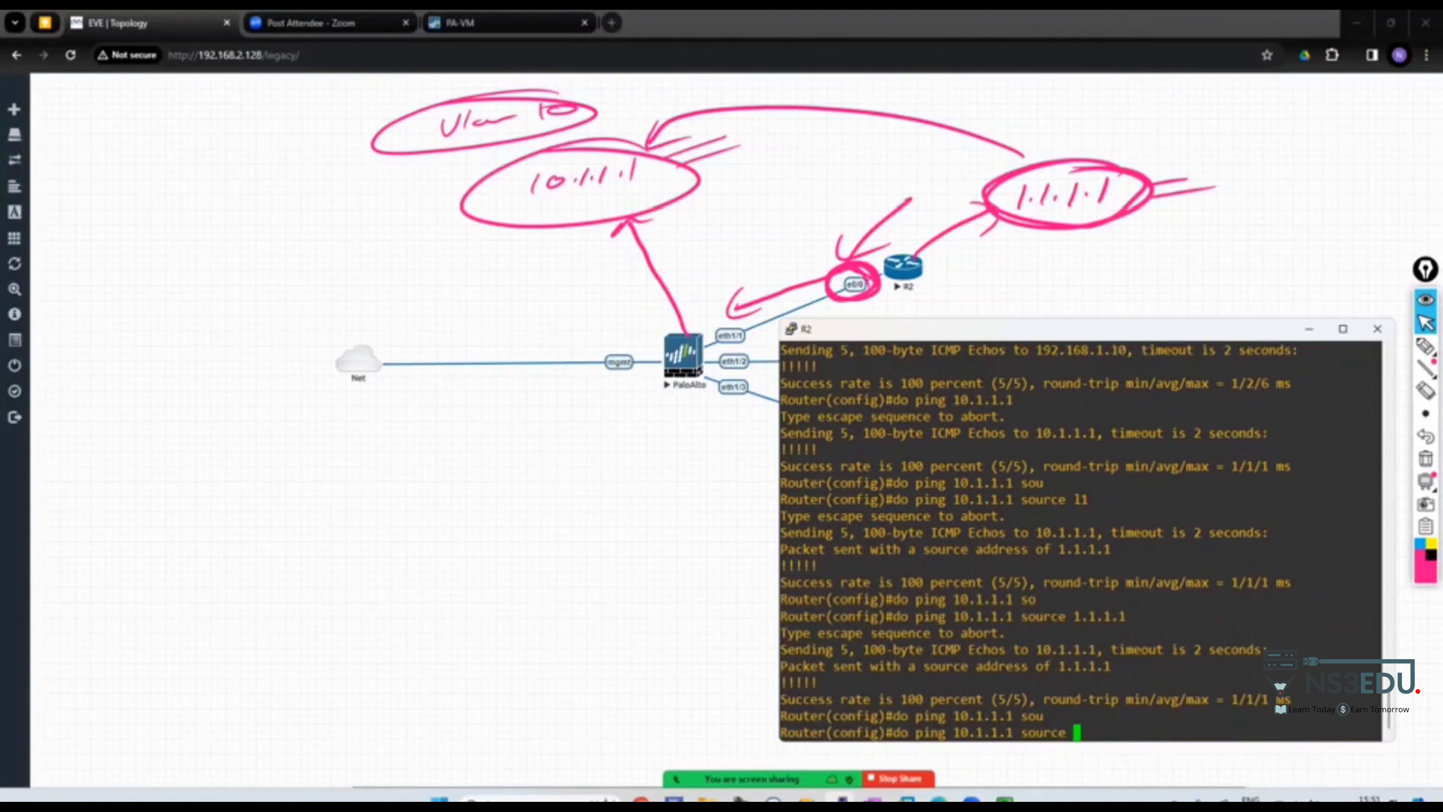
text(2.2.2.2)
key(Return)
text(do ping 101.1.)
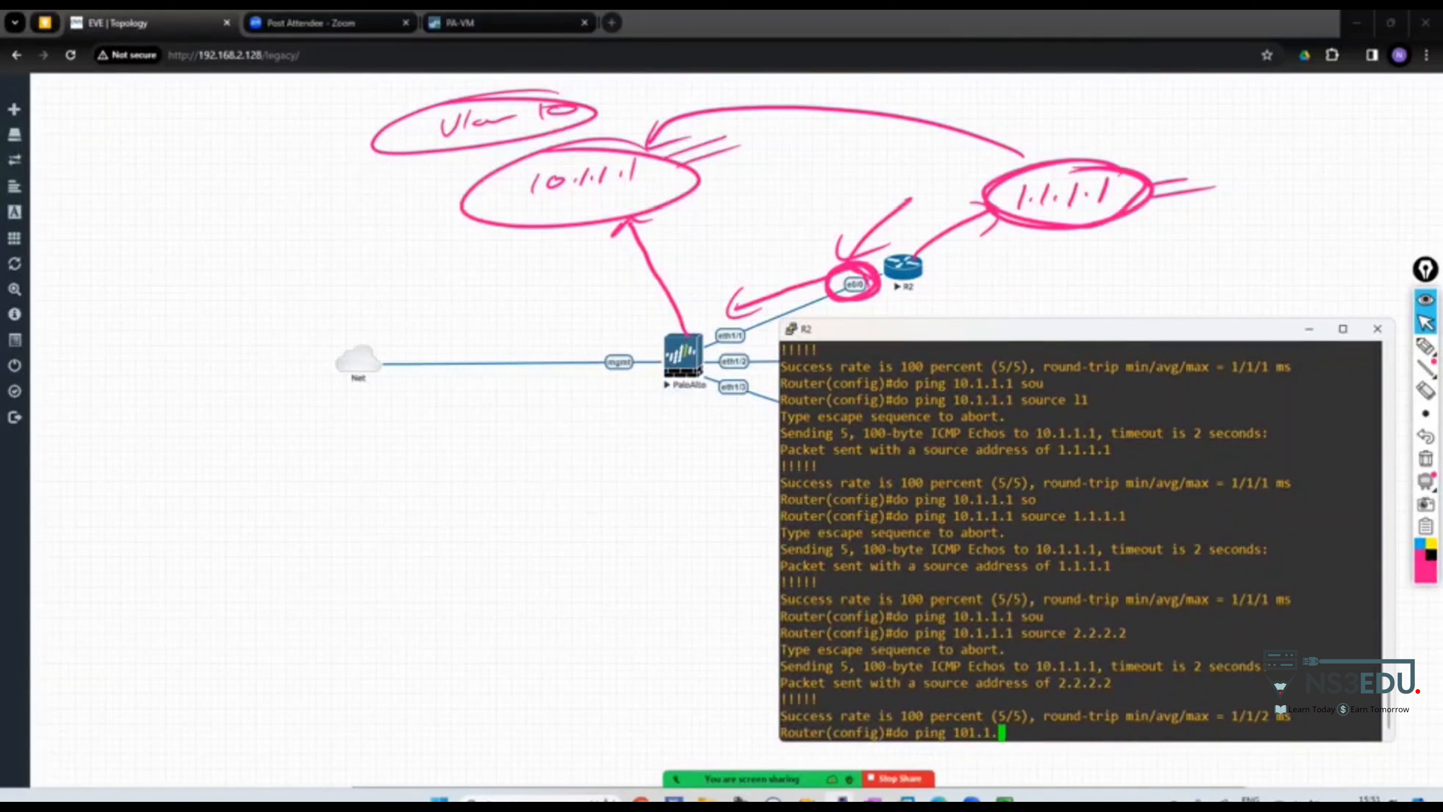
key(BackSpace)
text(.1.1.1 so)
key(Tab)
text(l2)
key(Return)
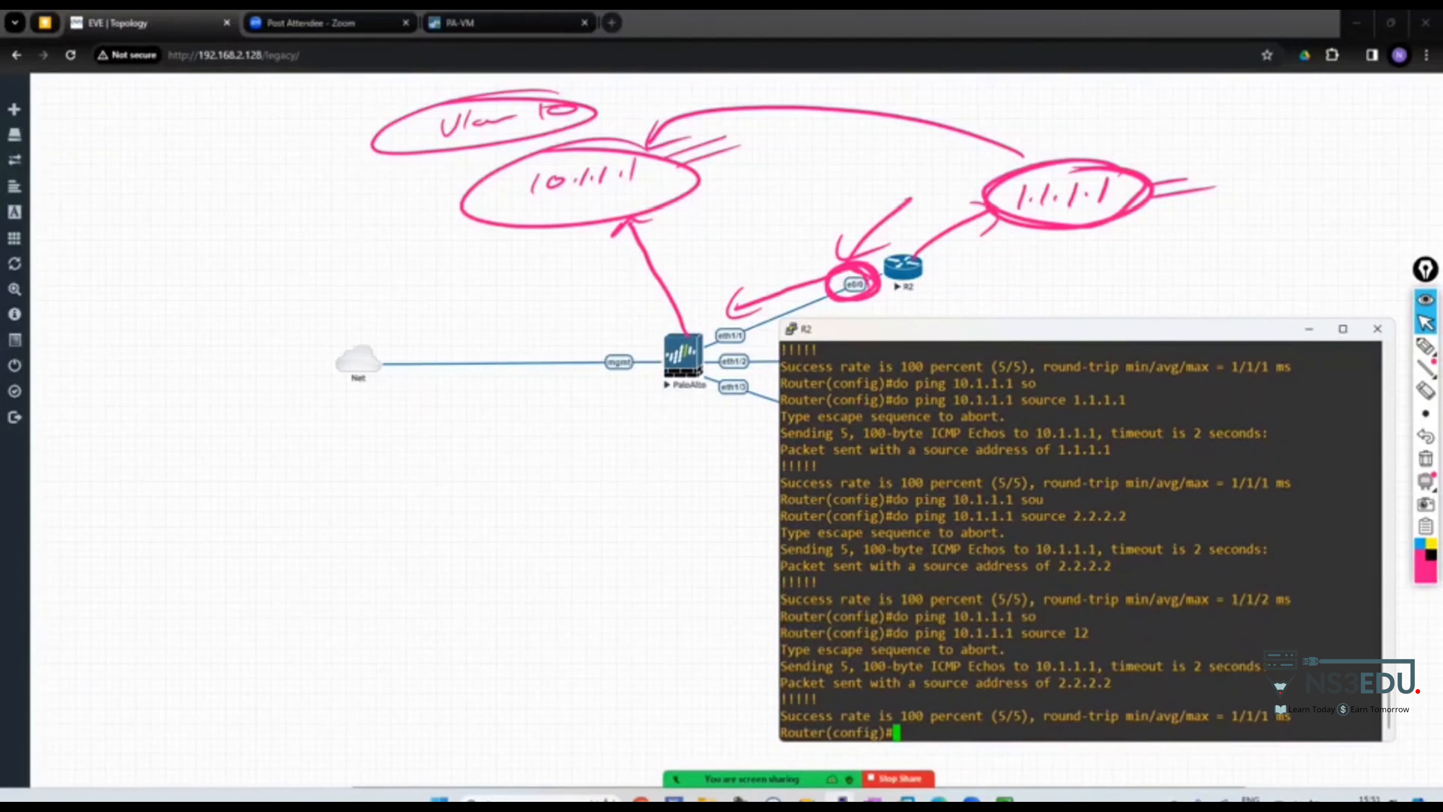
Handwrite and circle a Vlan 11 note with an address beneath, left of the topology
click(1424, 345)
drag(268, 242, 288, 239)
mouse_move(298, 234)
mouse_down()
mouse_move(311, 253)
mouse_move(339, 250)
mouse_up()
drag(353, 238, 353, 254)
drag(361, 236, 361, 254)
drag(346, 224, 406, 230)
drag(307, 296, 301, 314)
drag(317, 296, 322, 314)
drag(343, 295, 340, 308)
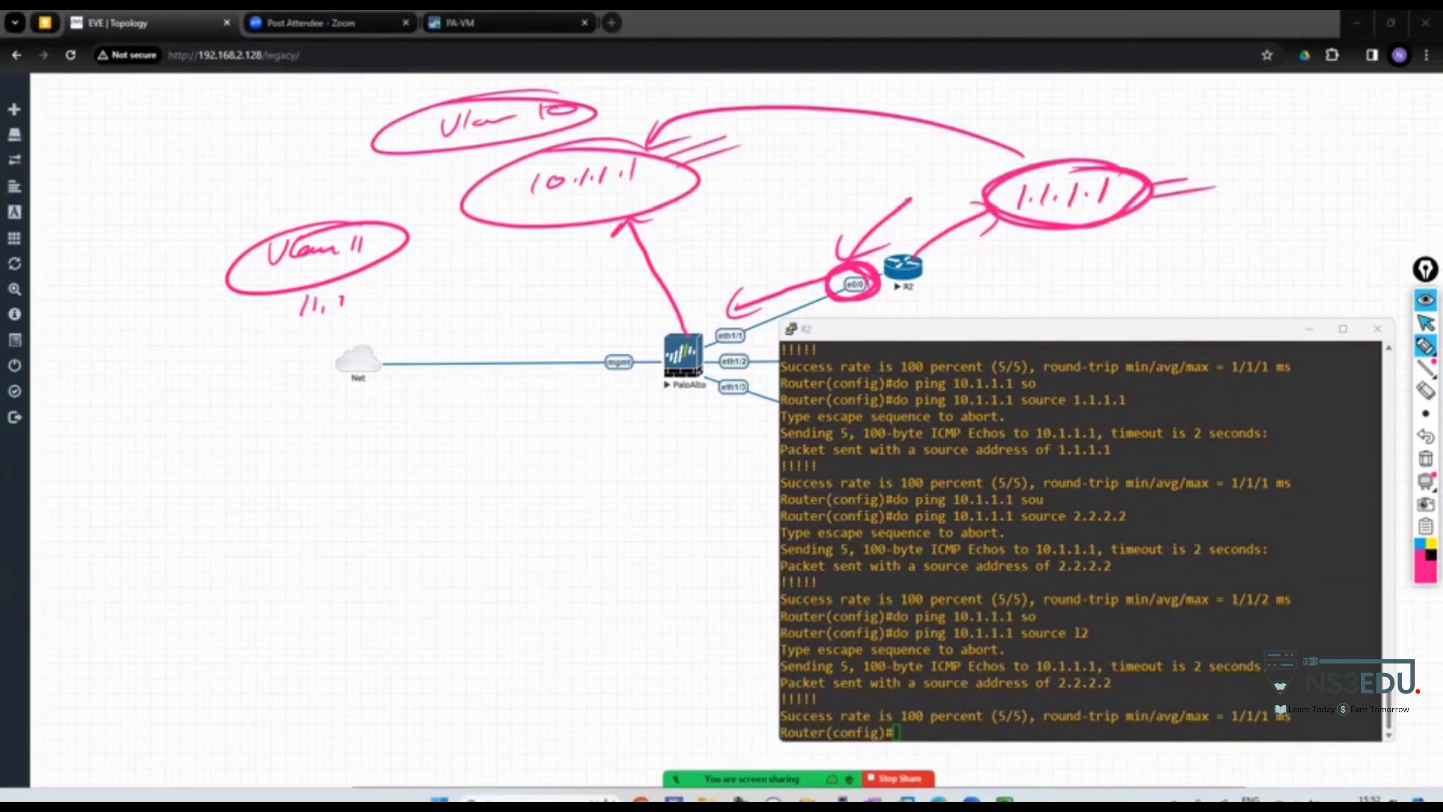
click(1425, 322)
Check the PA-VM's VLAN interfaces list showing vlan.10 and vlan.11
click(1309, 329)
click(483, 23)
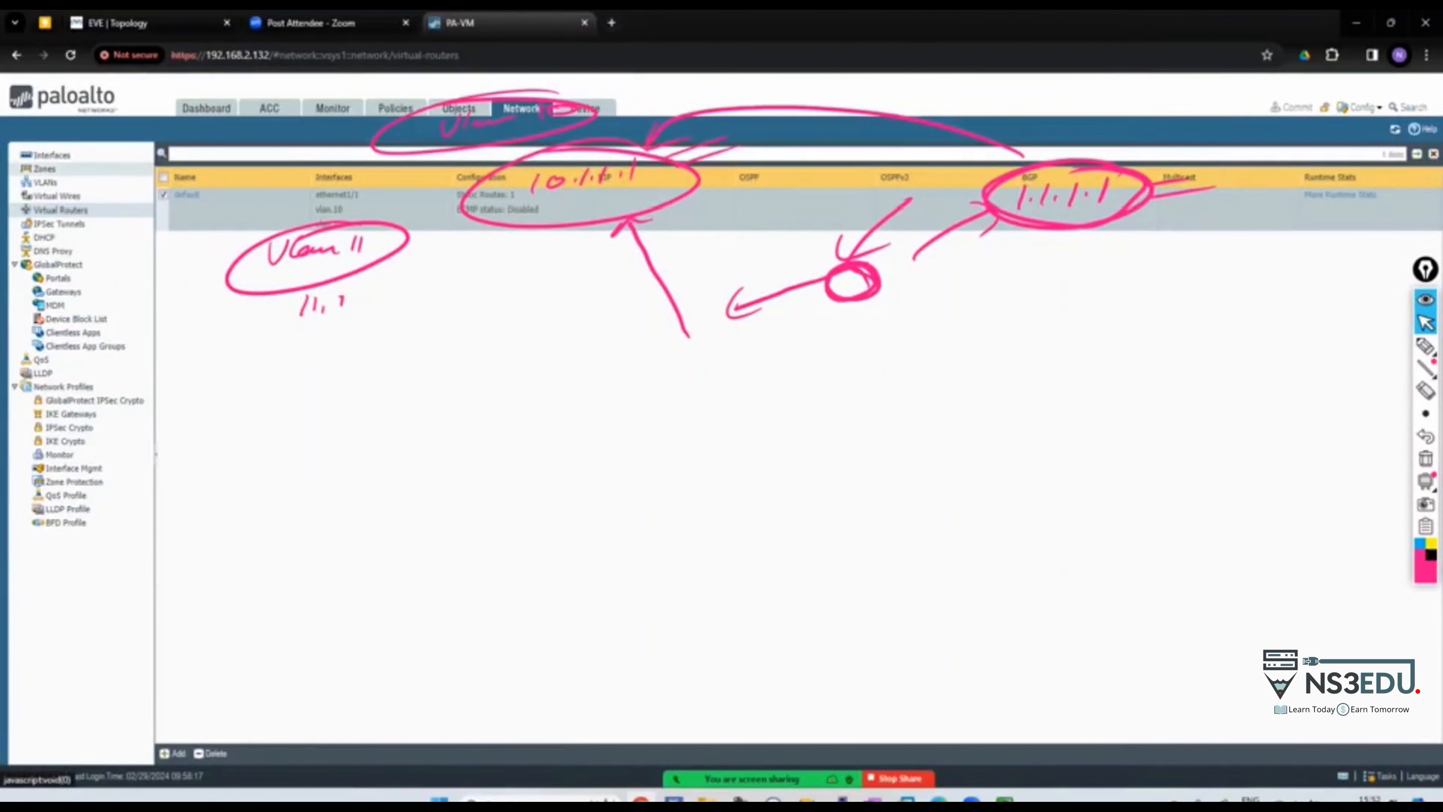
click(52, 155)
click(231, 159)
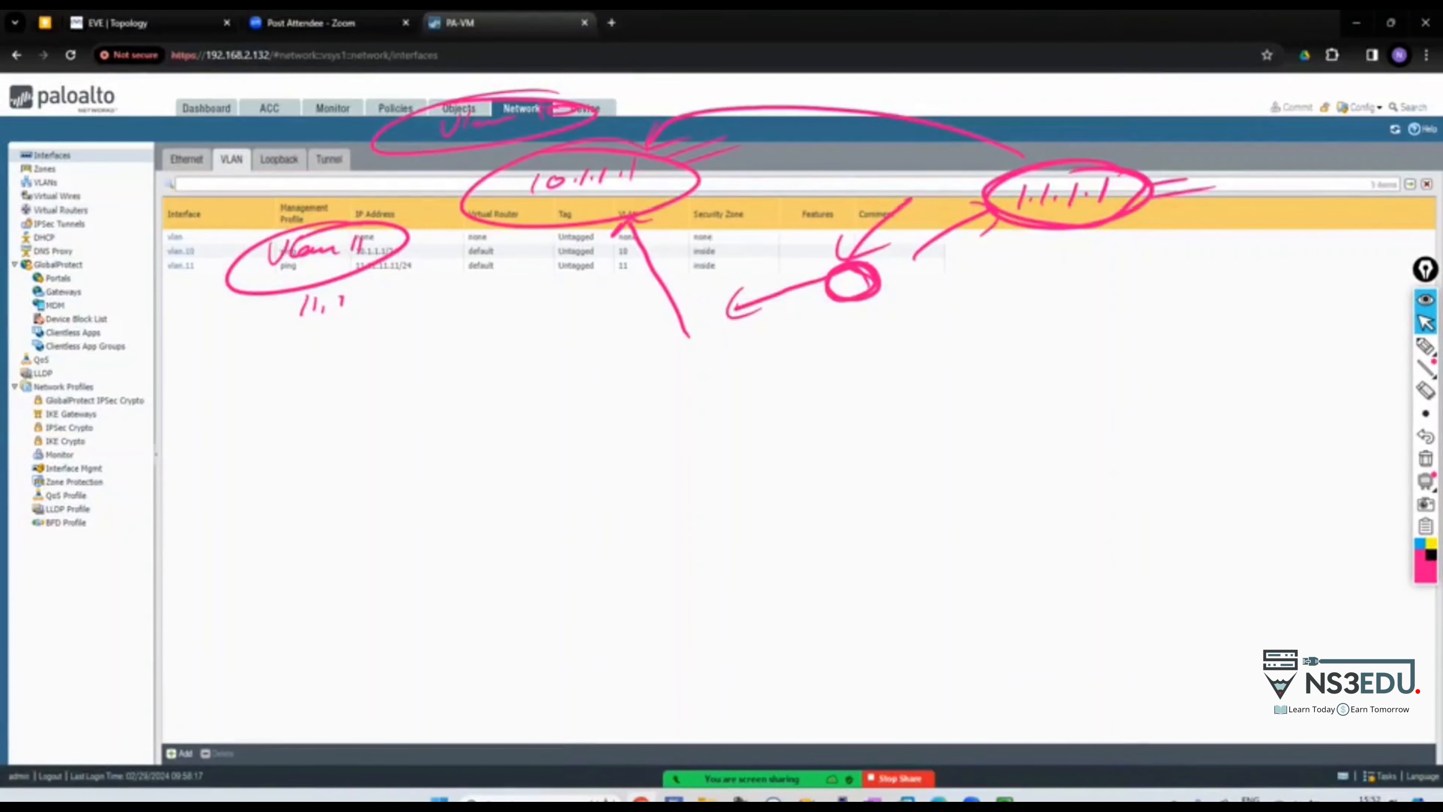
Return to the EVE topology and reopen R2's console
click(118, 23)
mouse_move(1004, 802)
mouse_move(843, 800)
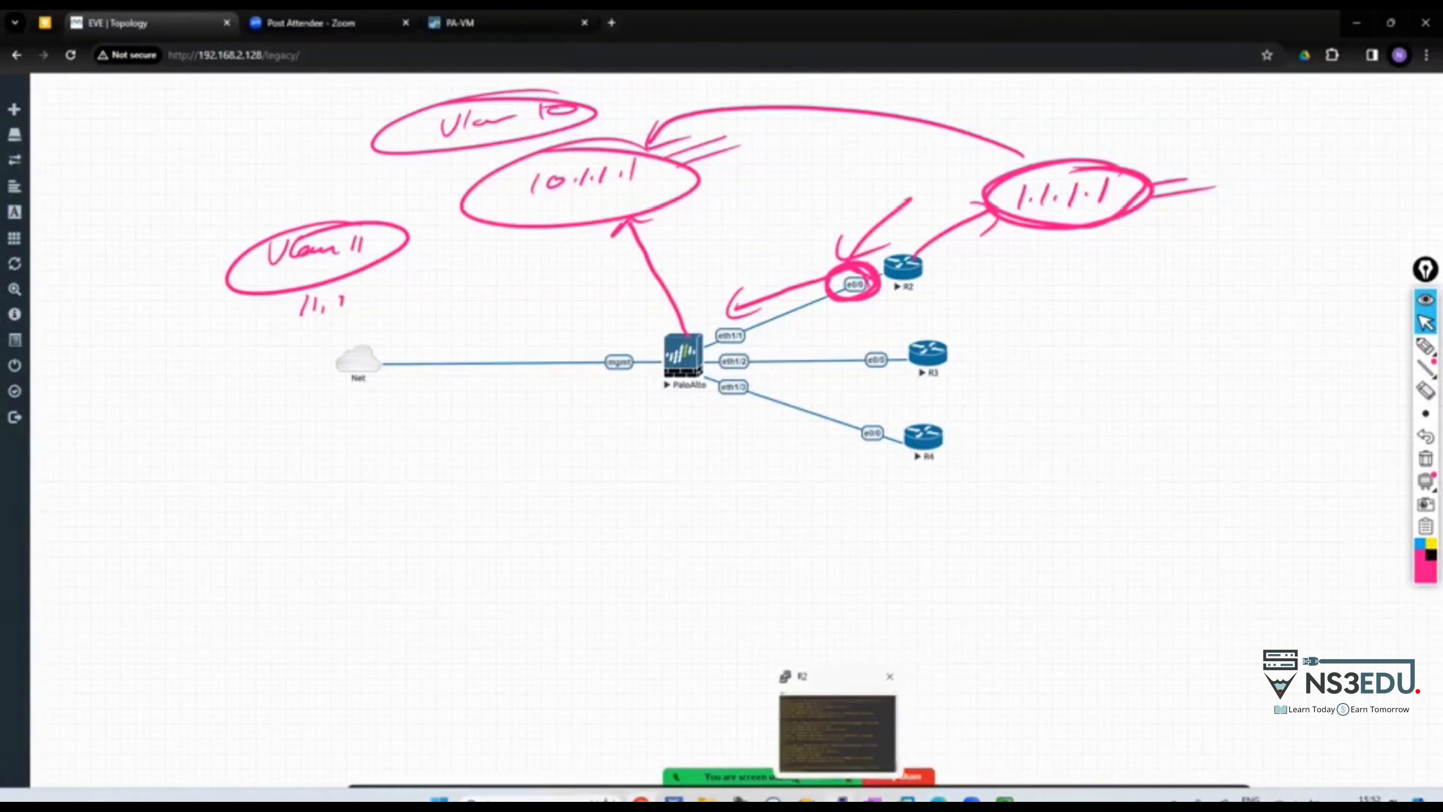
click(838, 732)
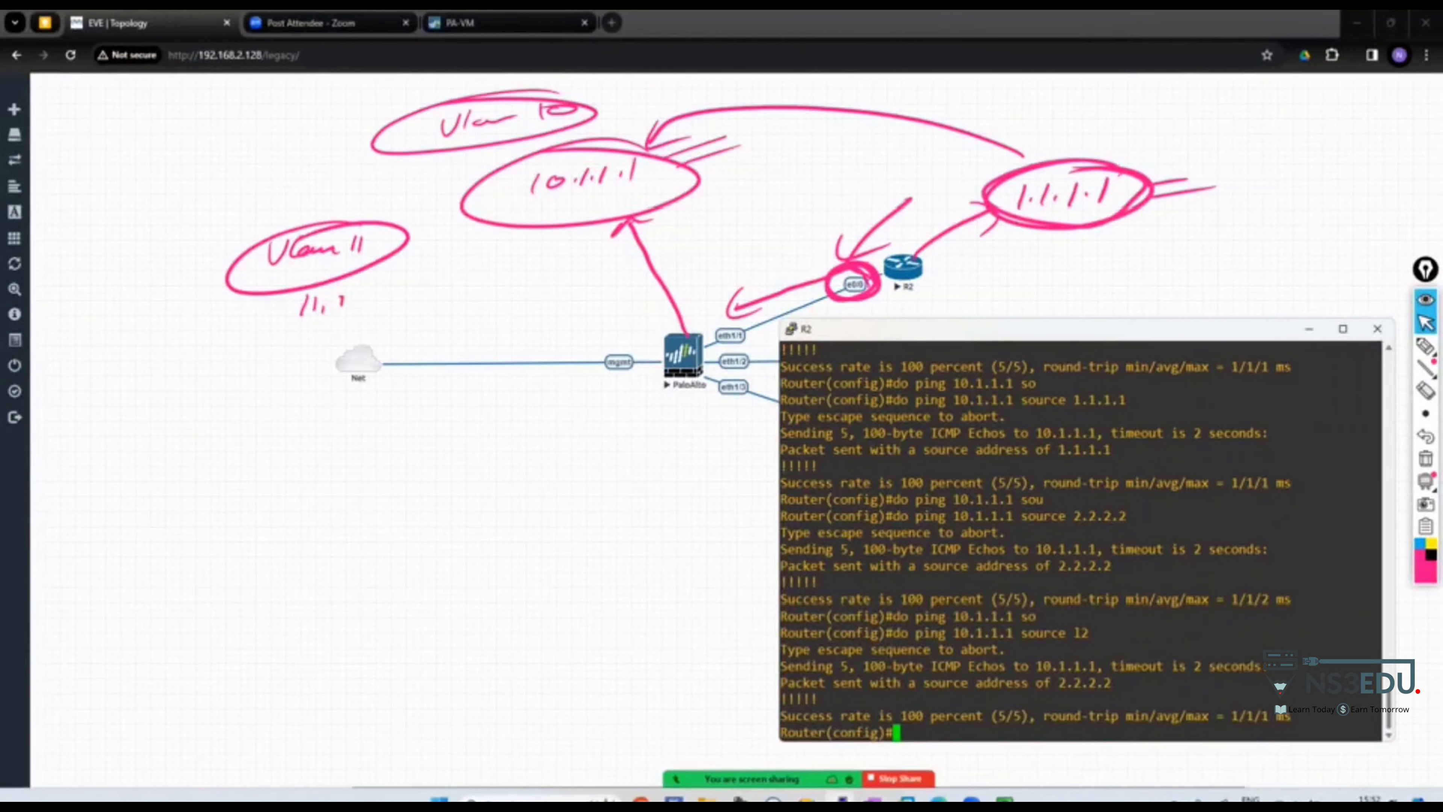
Ping 11.11.11.11 from R2 with source 2.2.2.2, then minimize R2's console
text(do ping 11.11.11.11 sou)
key(Tab)
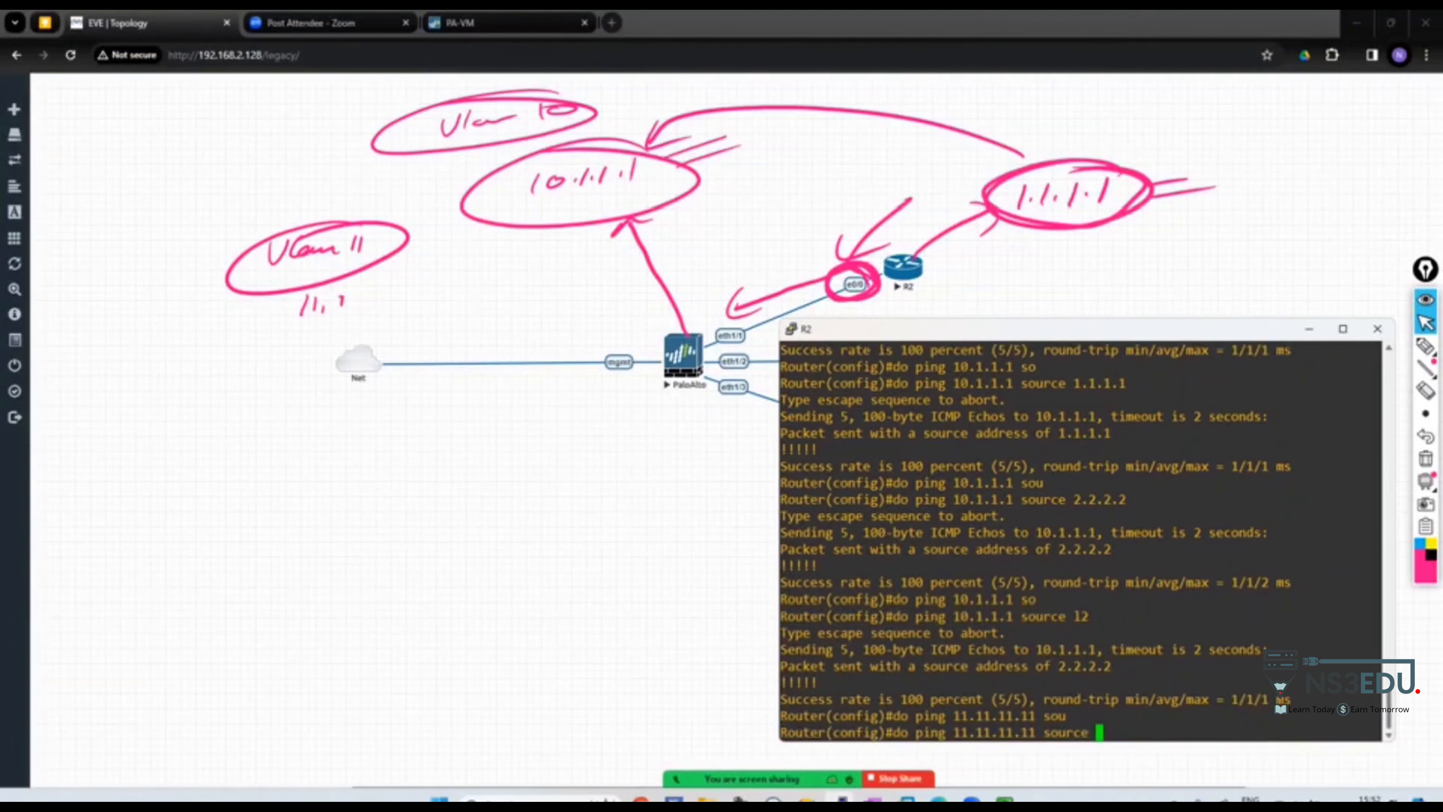
text(2.2.2.2)
key(Return)
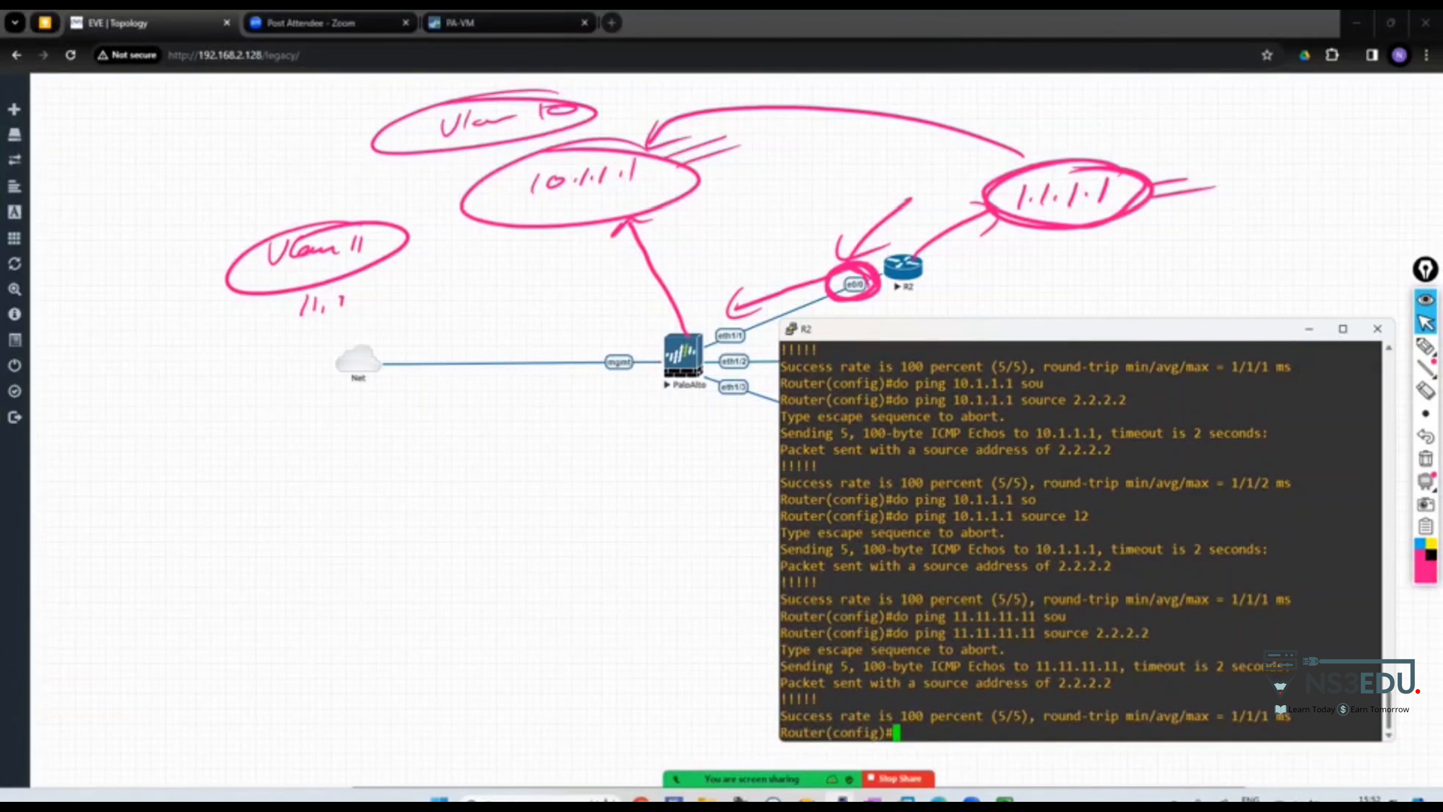
click(1308, 328)
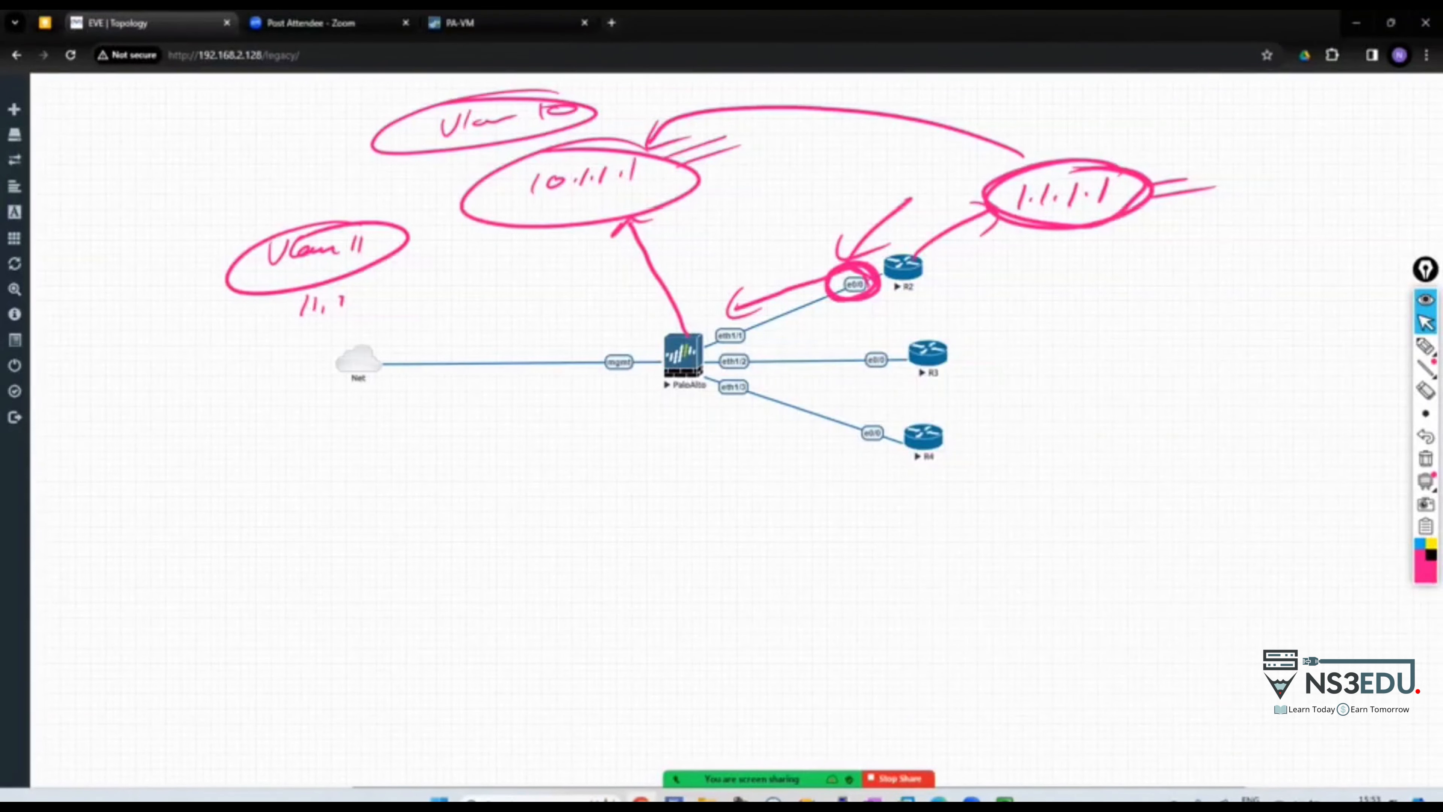
Open the PaloAlto console, clear the pink annotations, and log in with the admin account
click(986, 705)
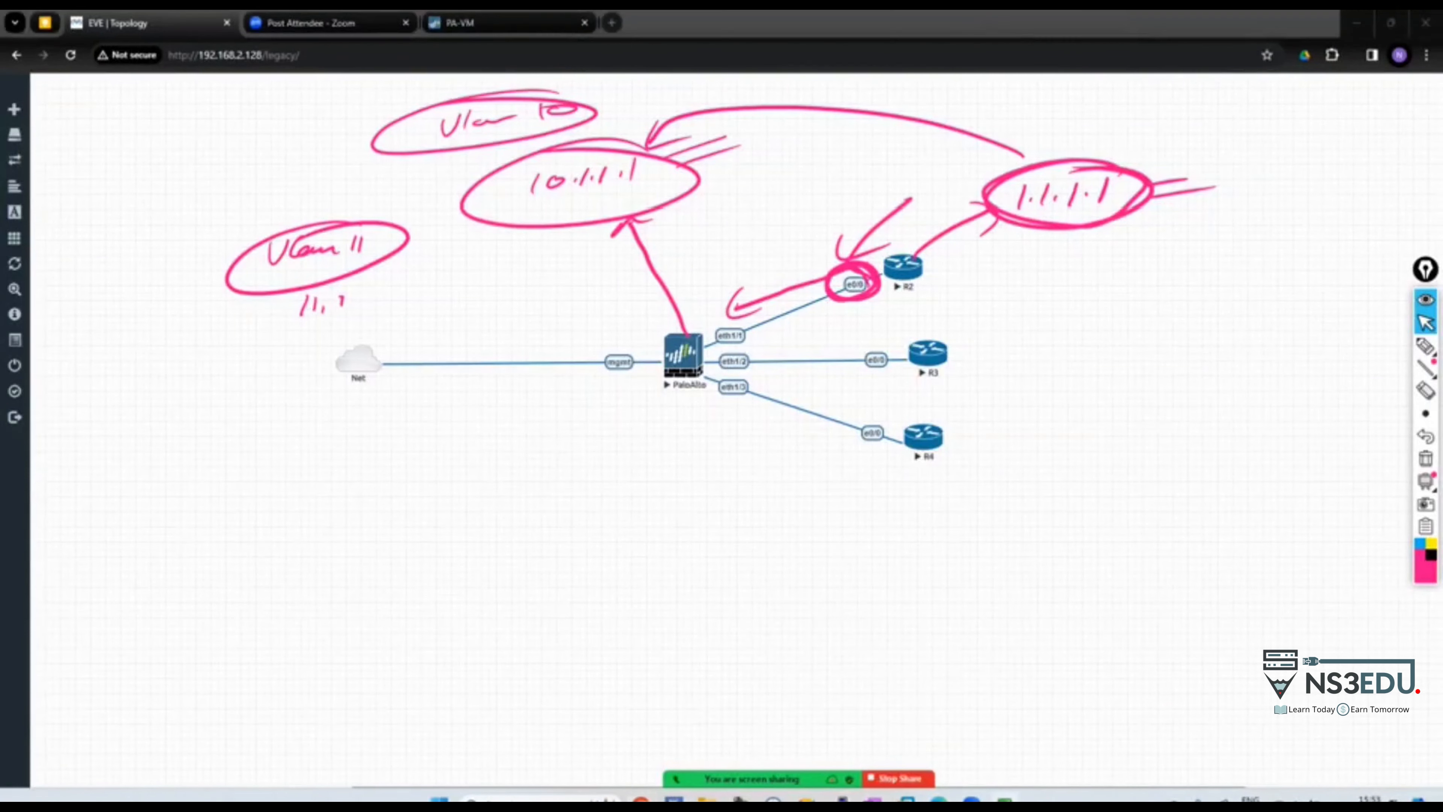
click(1425, 459)
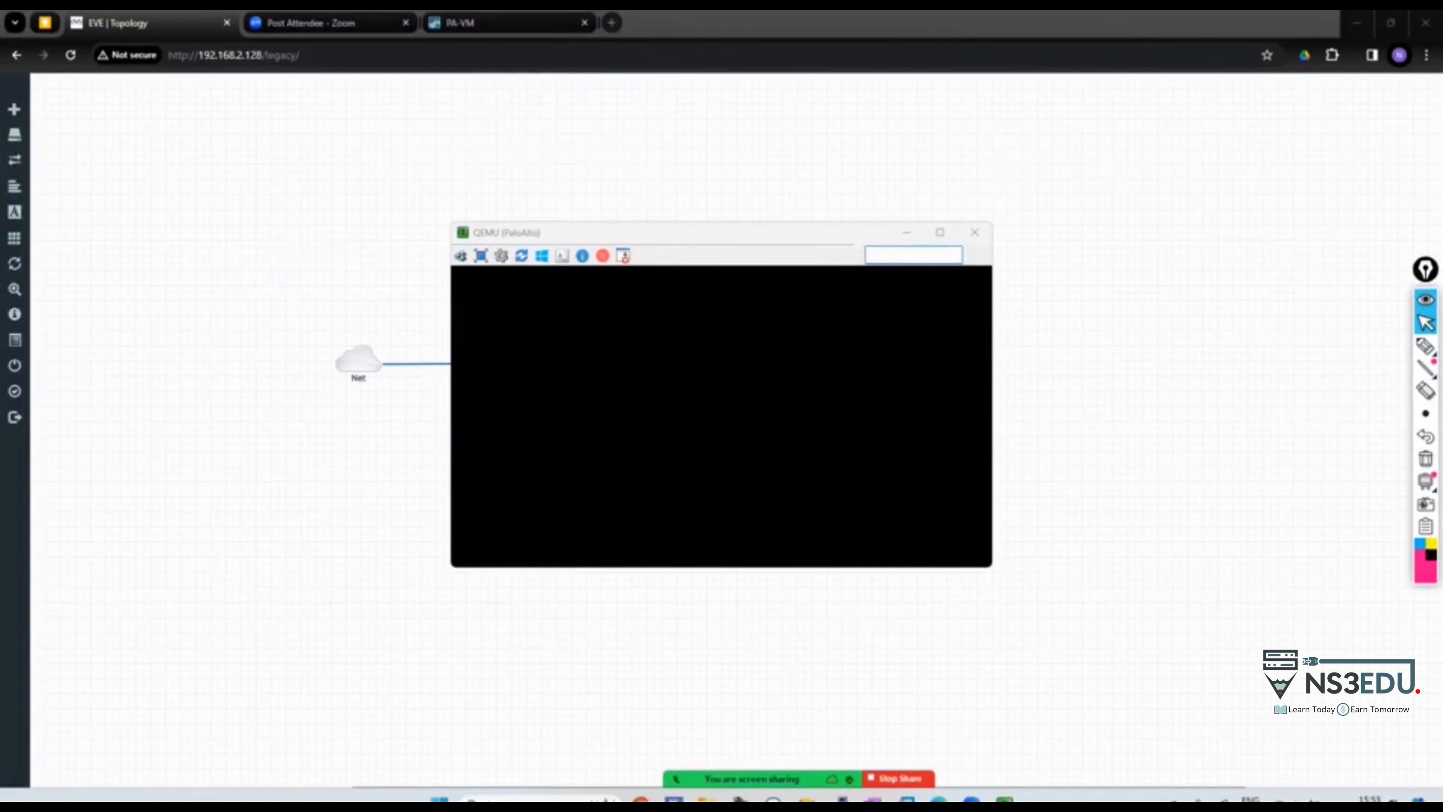
drag(738, 232, 371, 198)
key(Return)
key(Return)
key(Return)
key(Return)
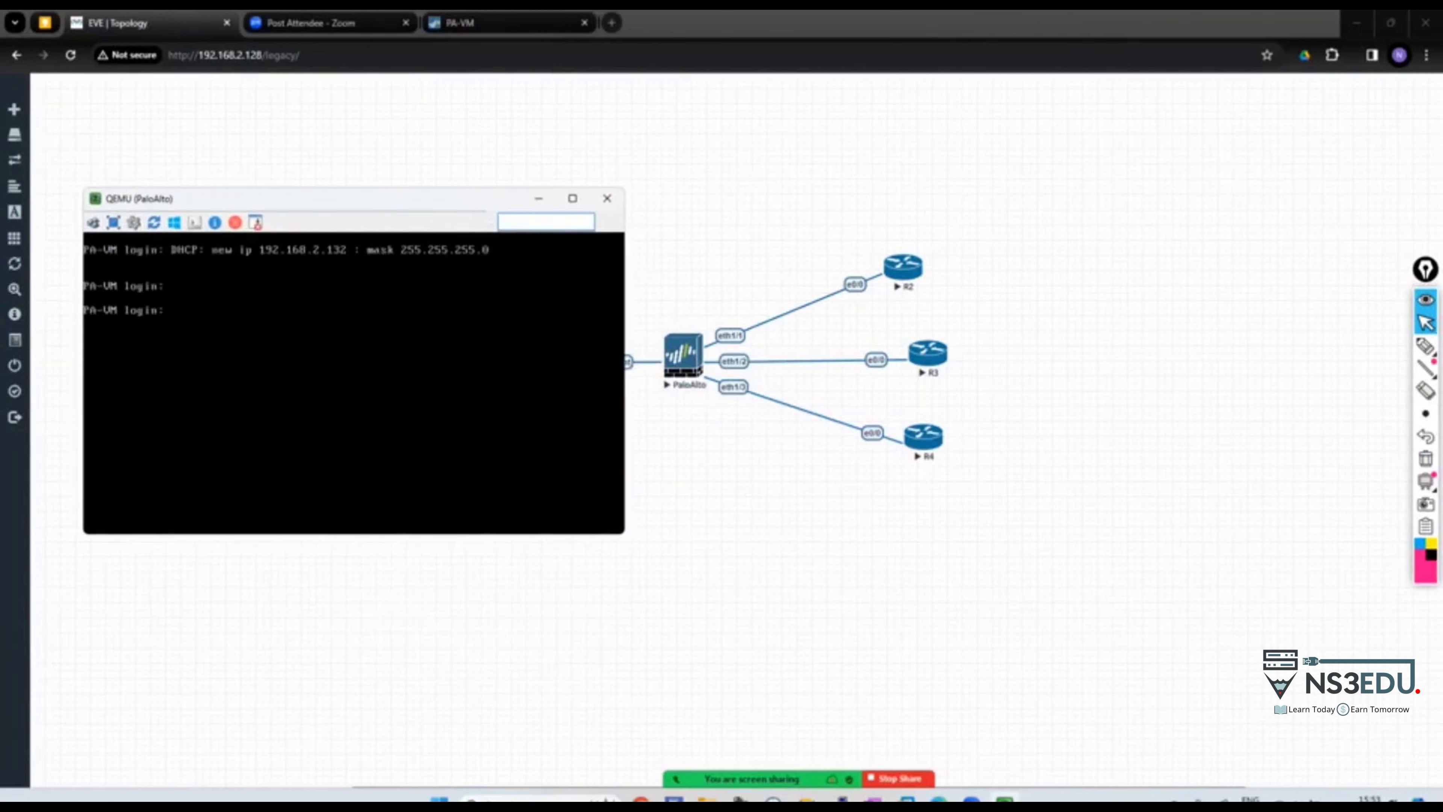
text(admin)
key(Return)
text(admin)
key(Return)
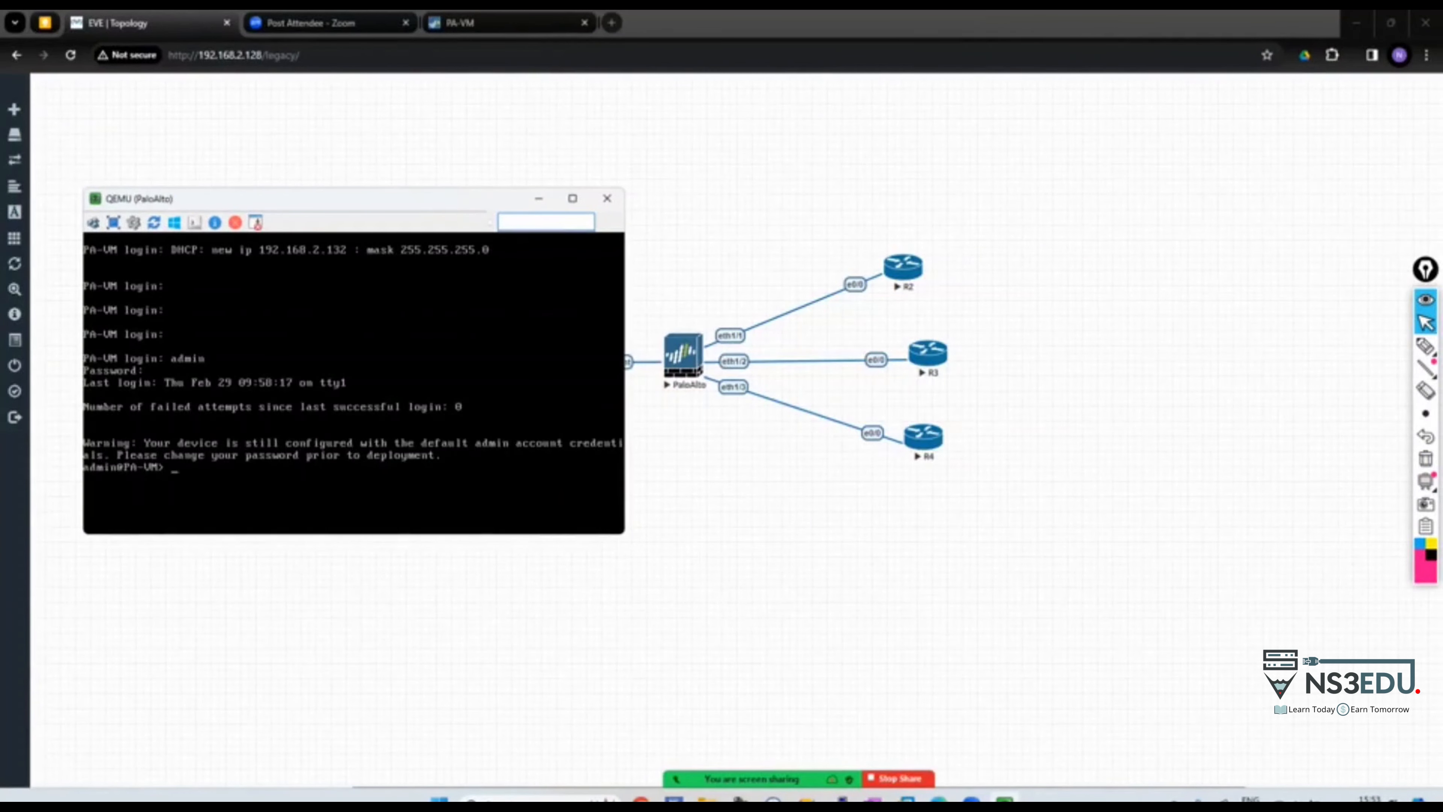
Ping host 192.168.1.1 from the firewall
text(ping host 192.168.1.1)
key(Return)
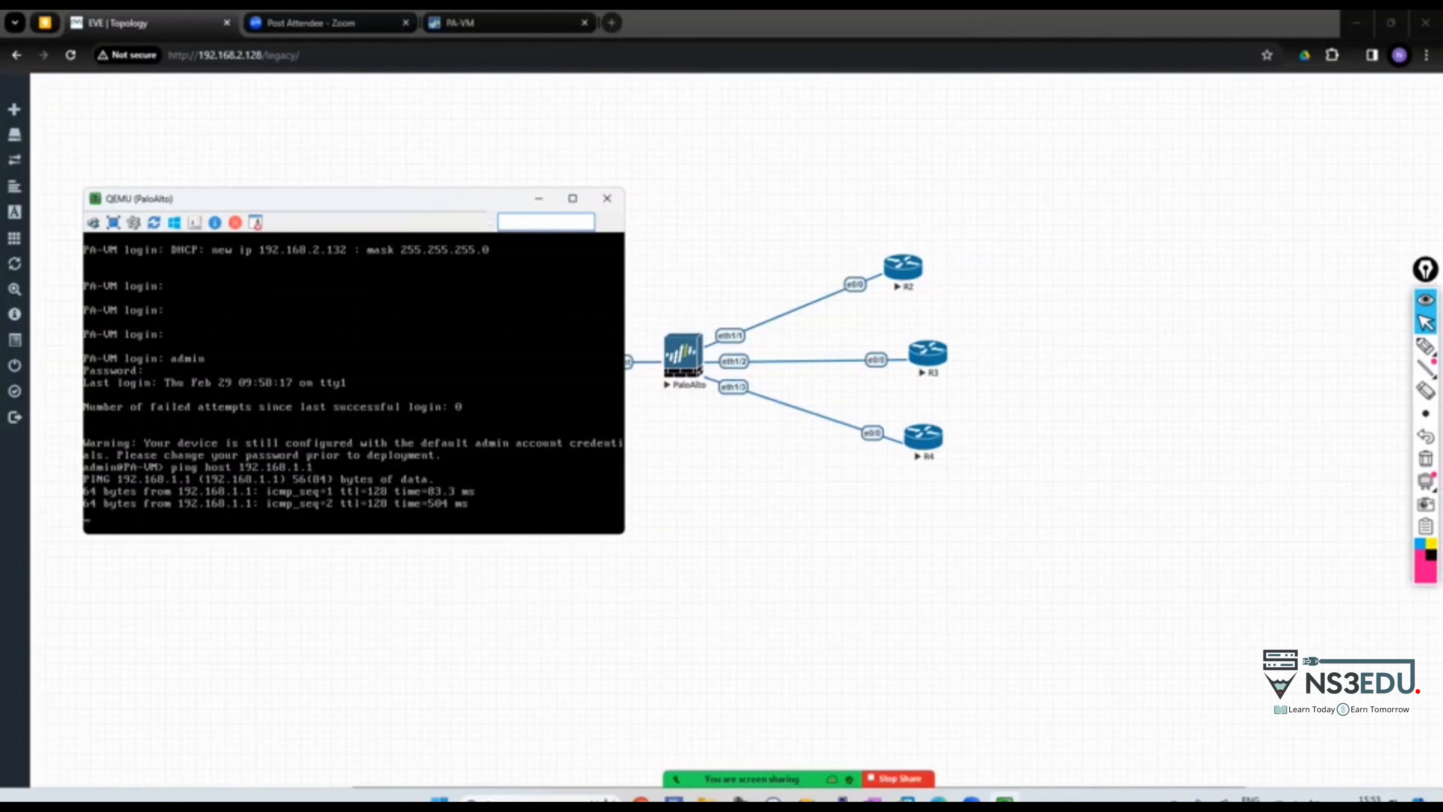
key(ctrl+c)
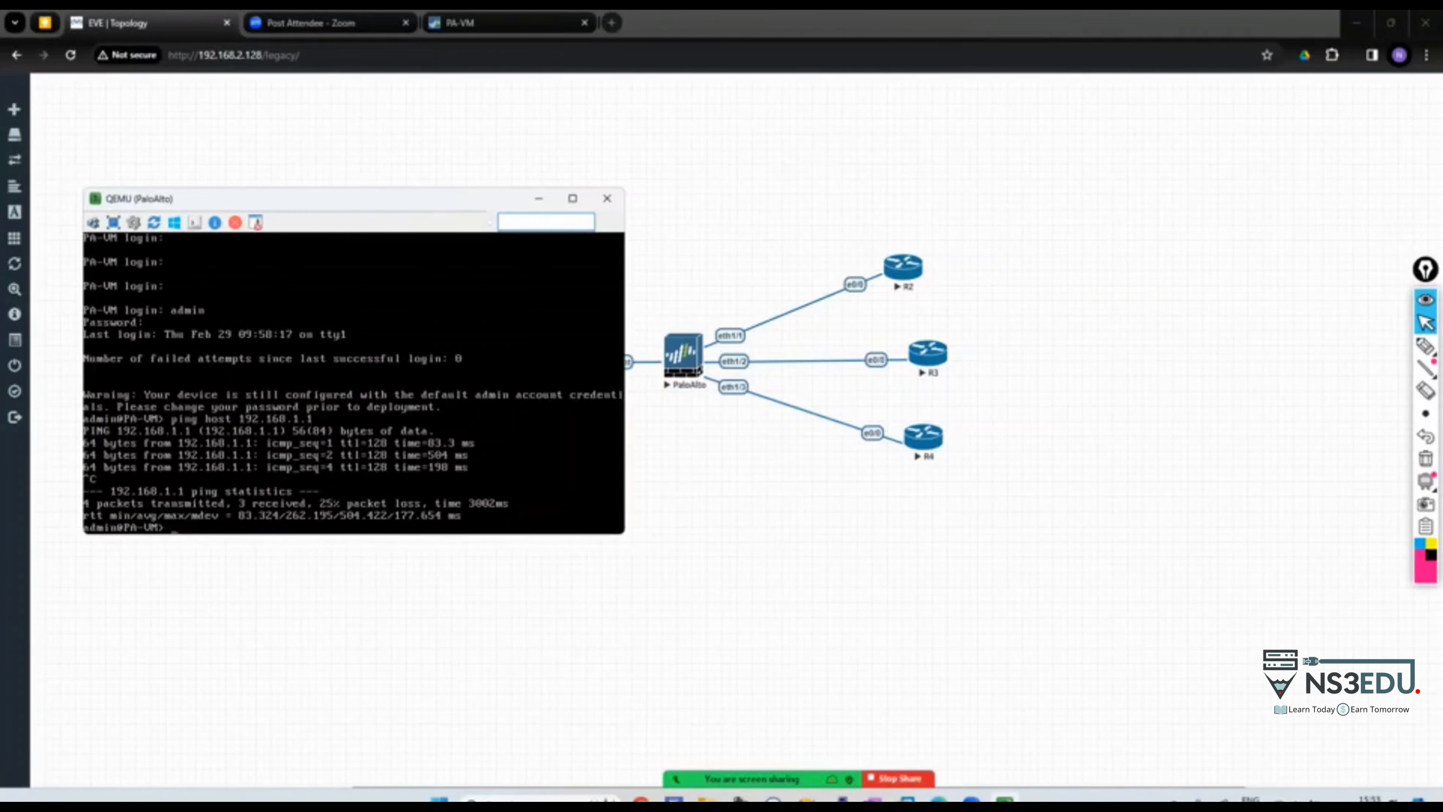
Ping host 1.1.1.1 from the firewall with source 10.1.1.1
text(ping)
text(ost 1.1.1.1)
key(BackSpace)
key(BackSpace)
key(BackSpace)
key(BackSpace)
key(BackSpace)
key(BackSpace)
key(BackSpace)
key(BackSpace)
key(BackSpace)
key(BackSpace)
key(BackSpace)
key(BackSpace)
key(BackSpace)
key(BackSpace)
key(BackSpace)
text(source)
text(10.1.1.1 host 2.2..2)
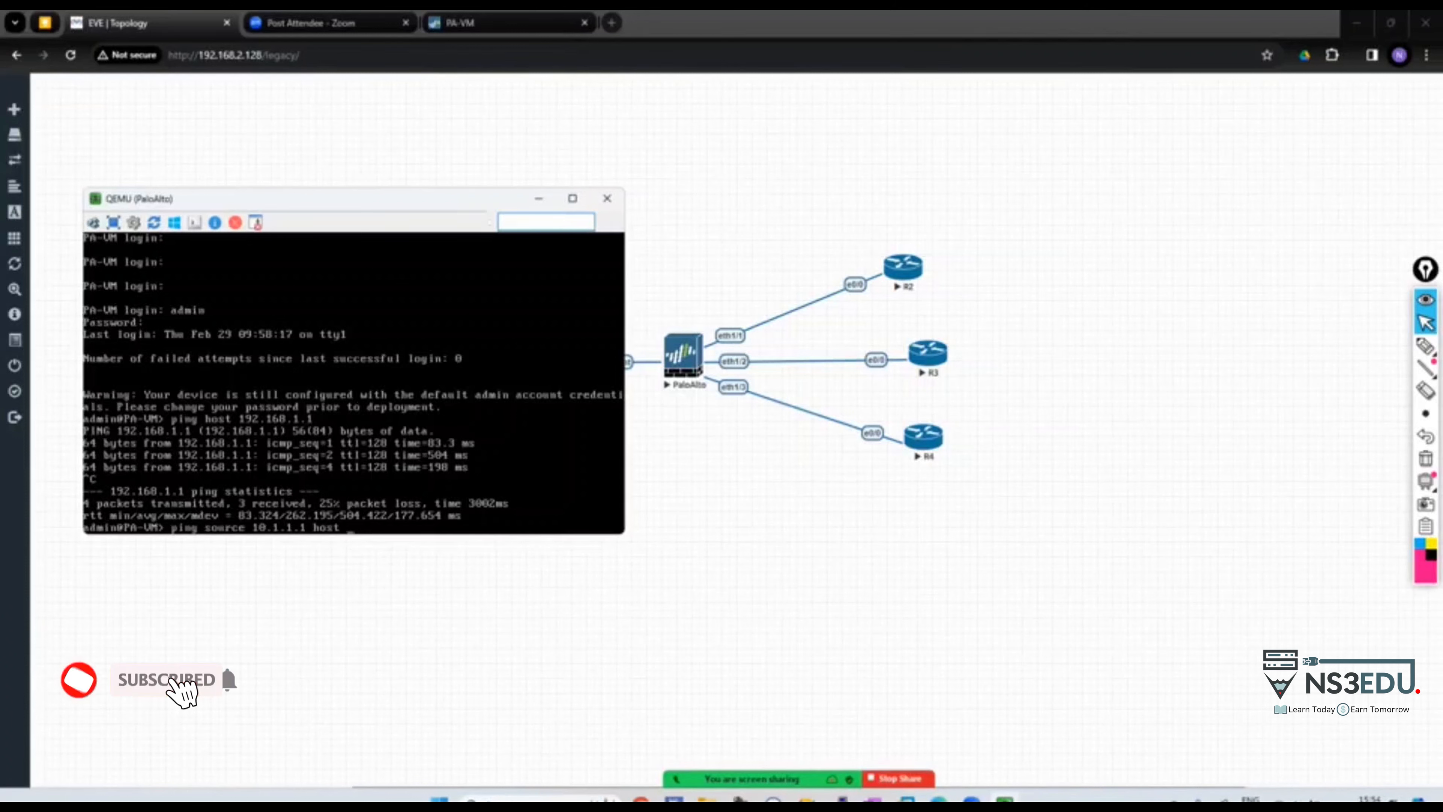
key(BackSpace)
key(BackSpace)
key(BackSpace)
key(BackSpace)
key(BackSpace)
key(BackSpace)
text(1.1.1.1)
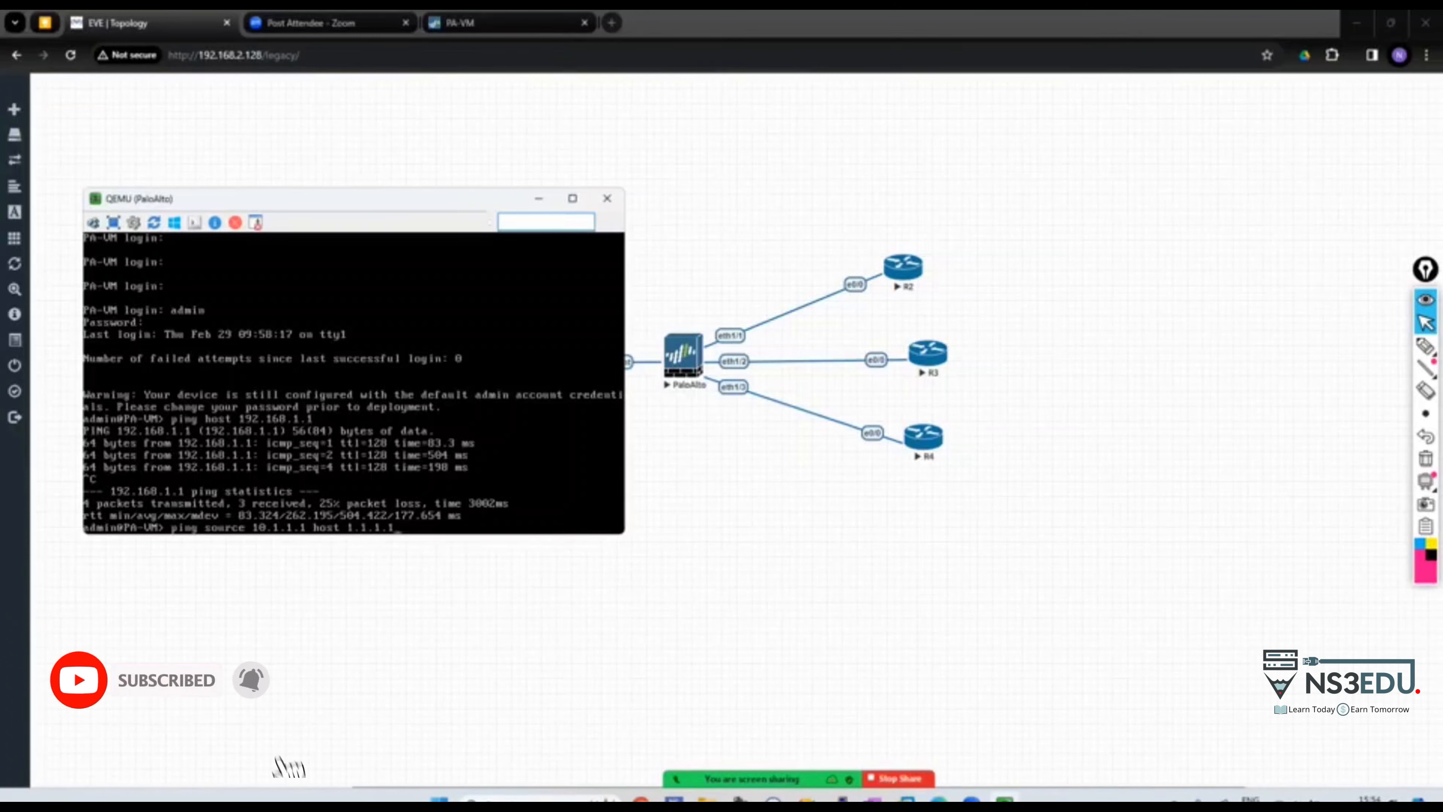
key(Return)
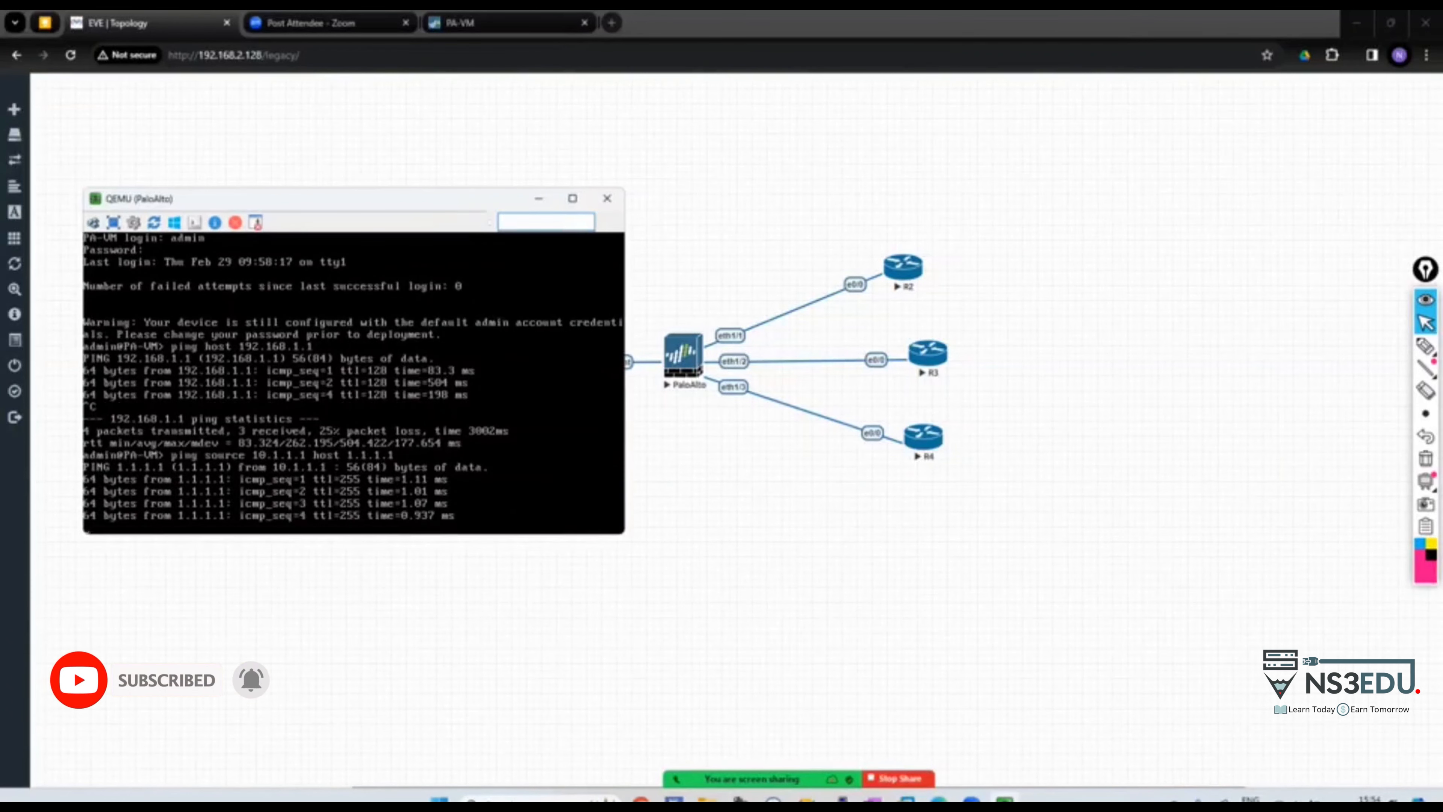
key(ctrl+c)
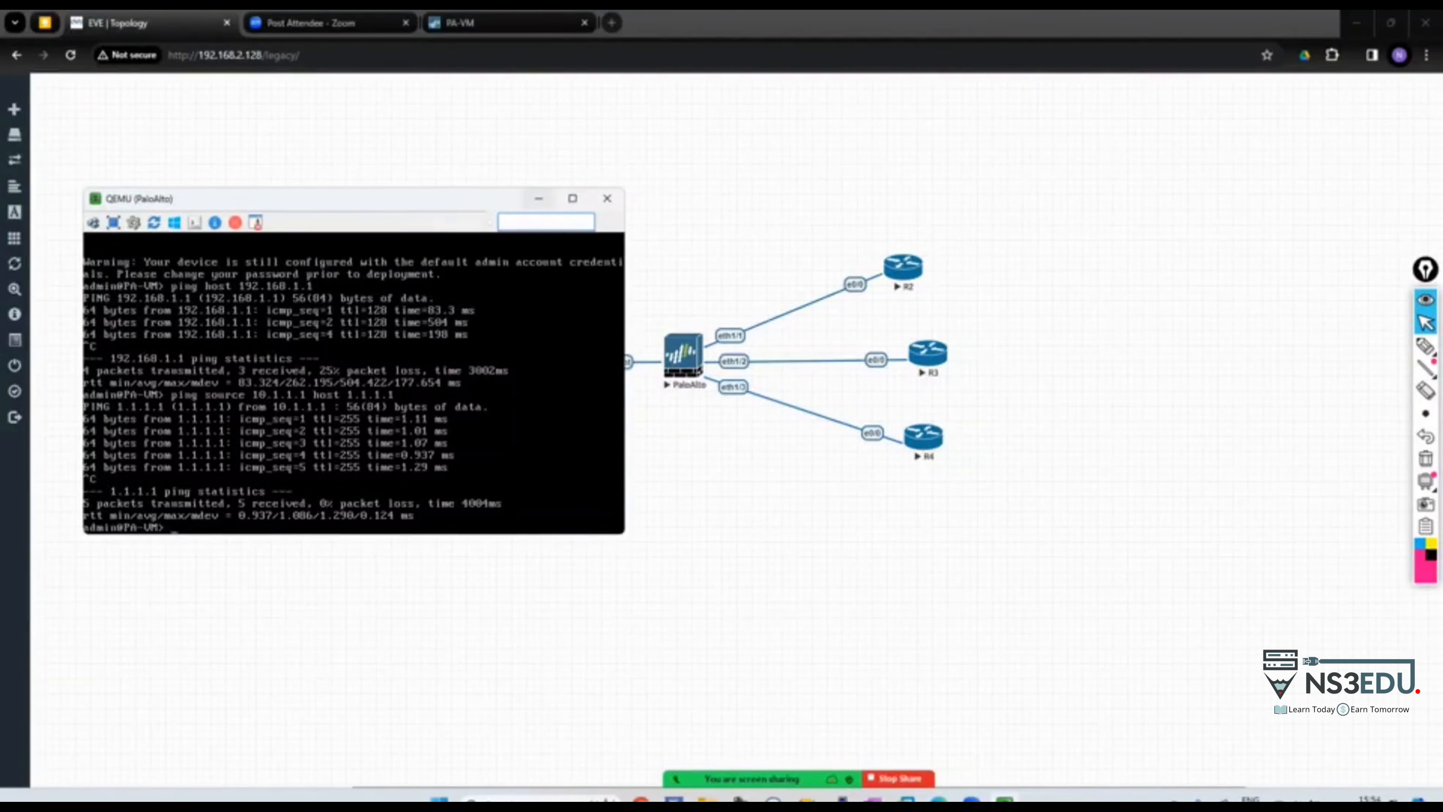